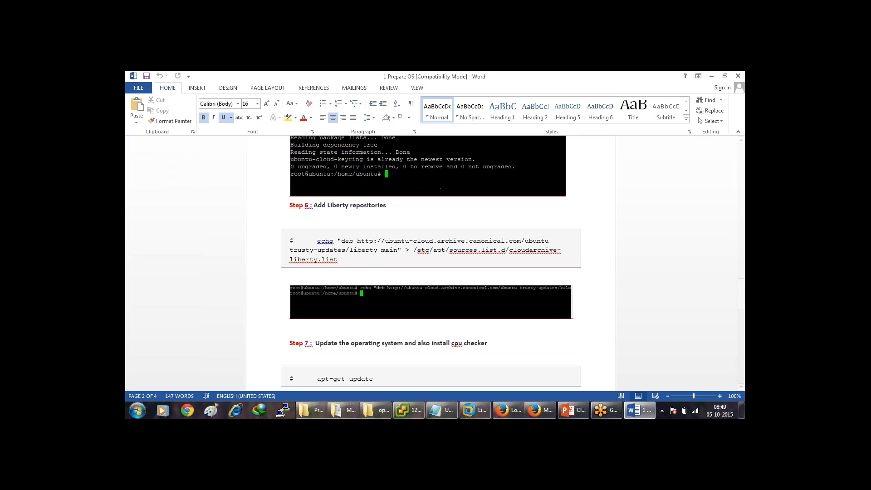
Highlight the Liberty repository echo command in the Prepare OS guide, then minimize Word.
drag(317, 240, 347, 267)
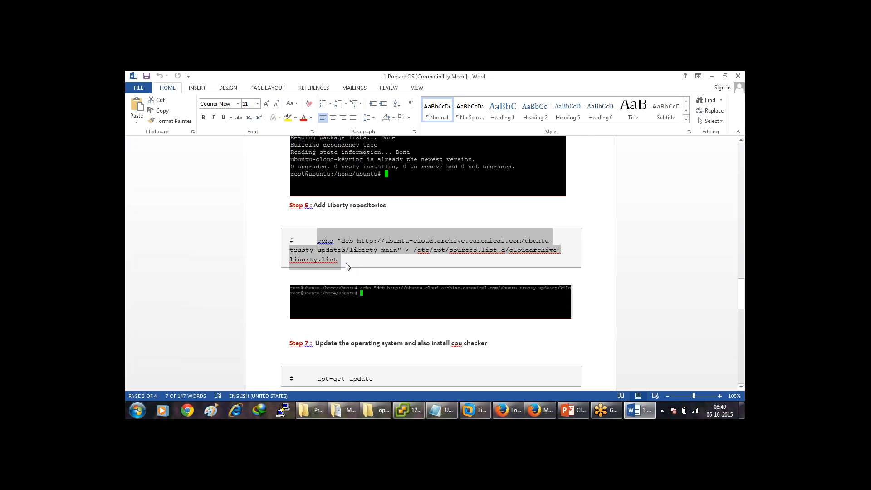
click(347, 267)
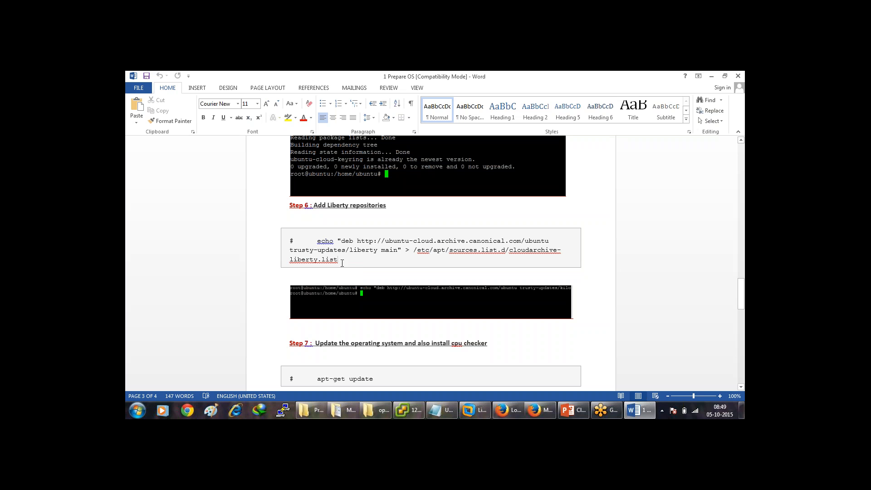
drag(339, 260, 319, 245)
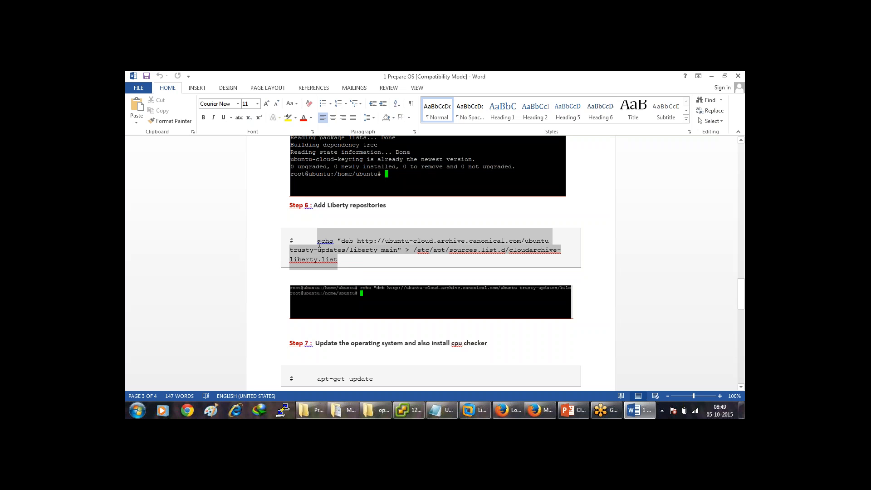
click(349, 259)
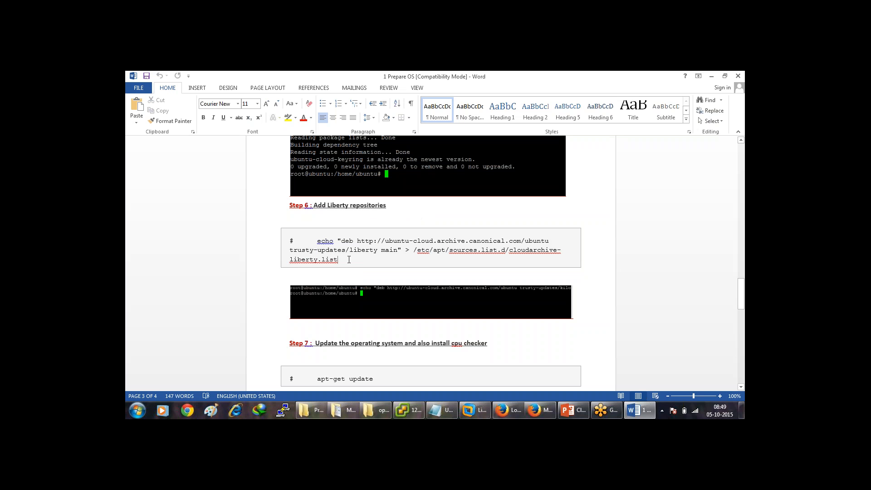
click(713, 76)
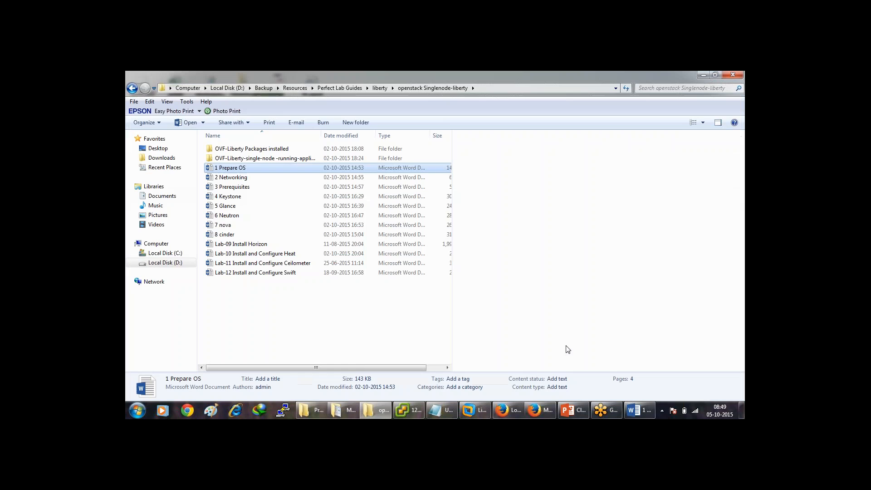
Sign in to the Horizon login page in Firefox as admin with the account password.
click(507, 411)
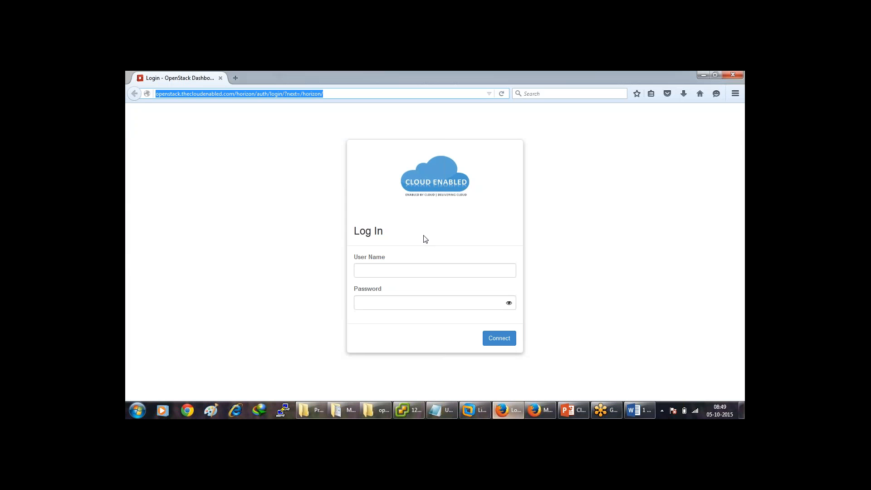
click(200, 93)
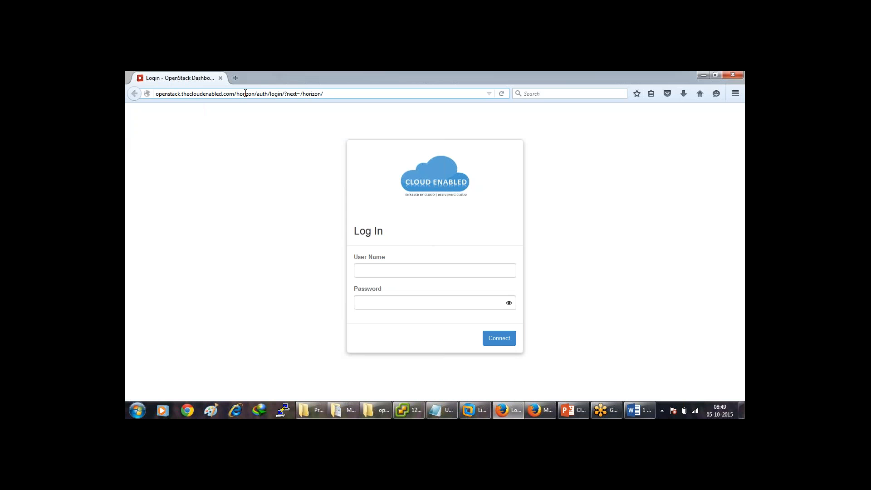
click(370, 271)
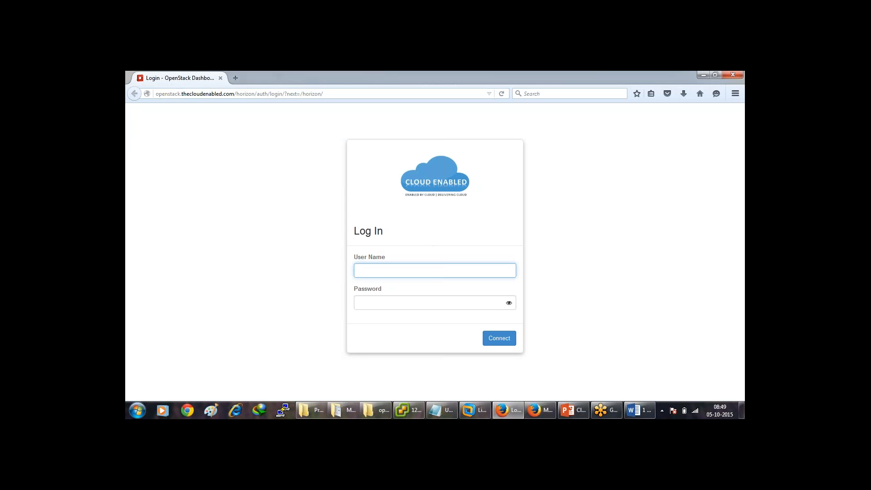
text(admin)
key(Tab)
text(****)
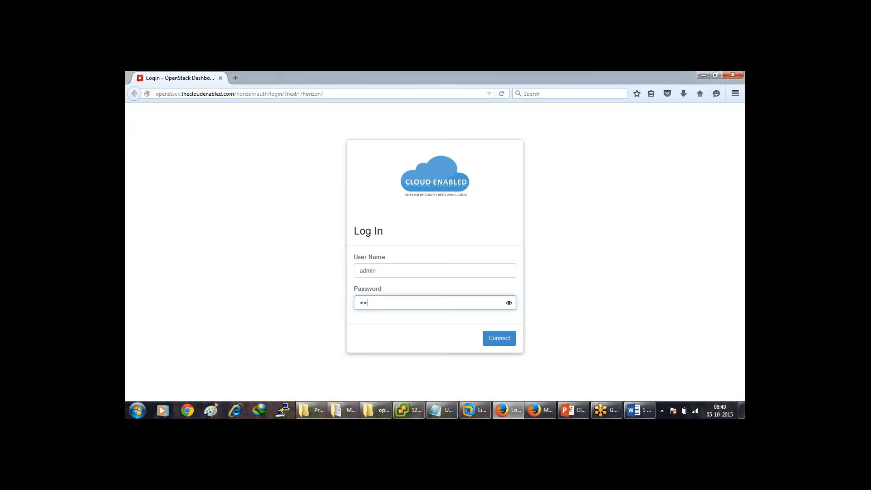
text(******)
key(Return)
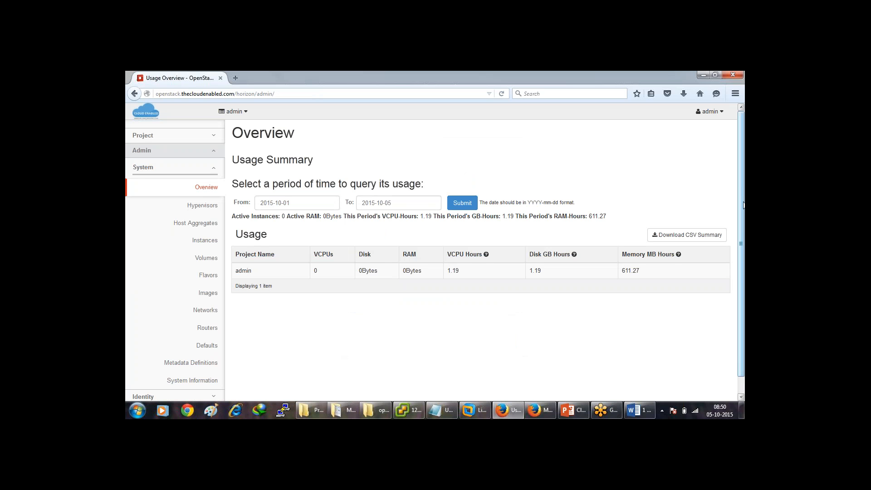
Check the Hypervisors summary and Compute Host status, then view the Host Aggregates page.
scroll(743, 205, down, 1)
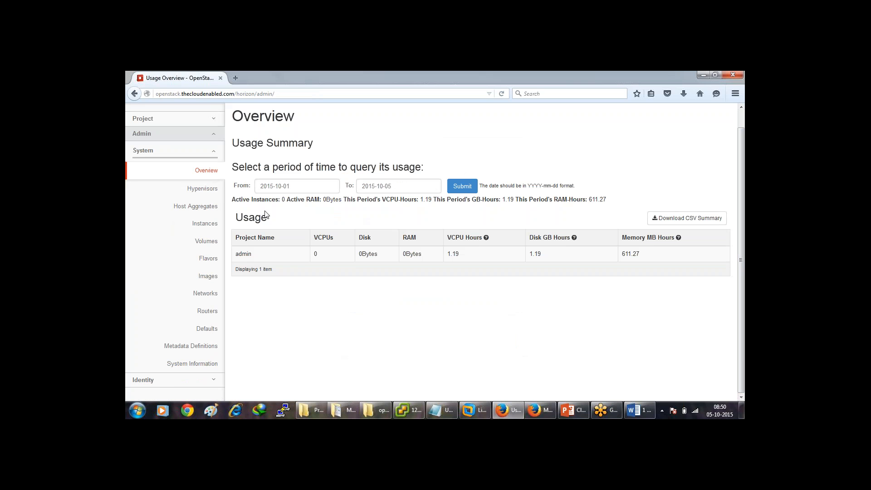
click(214, 195)
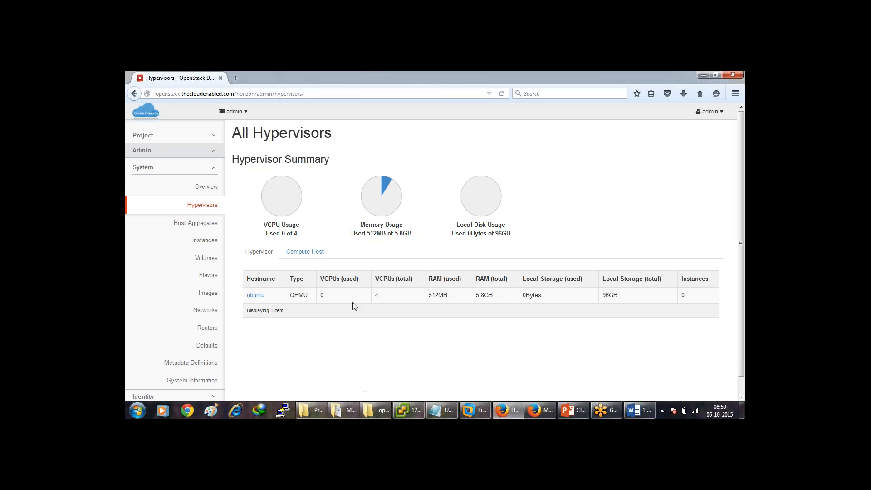
click(318, 252)
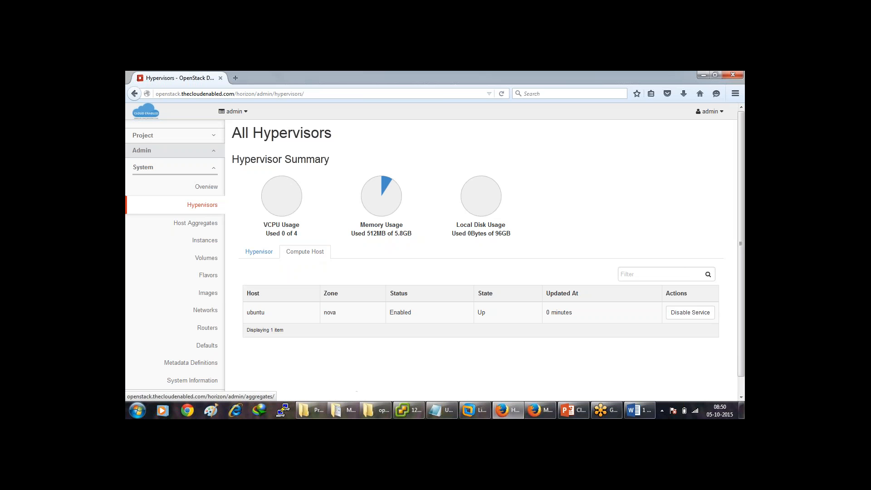
click(195, 223)
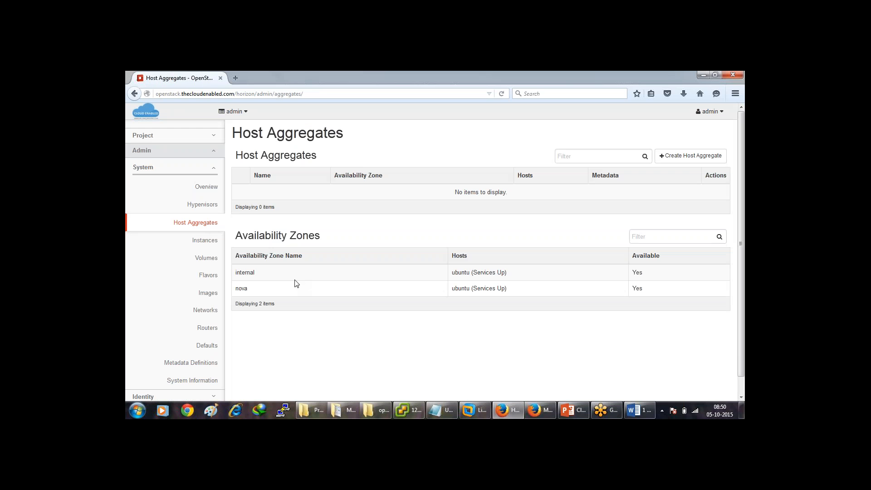
Create host aggregate Zone-01 in availability zone newyork with the ubuntu host.
click(694, 157)
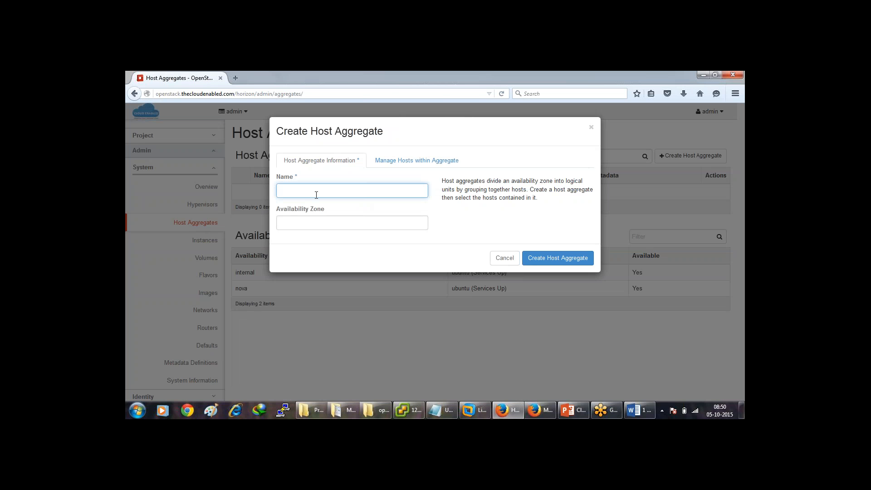
text(Zone-01)
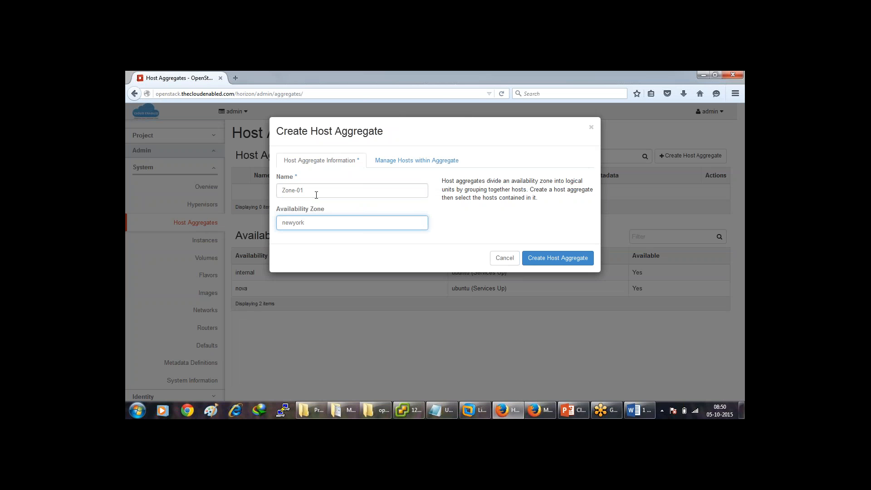
click(427, 159)
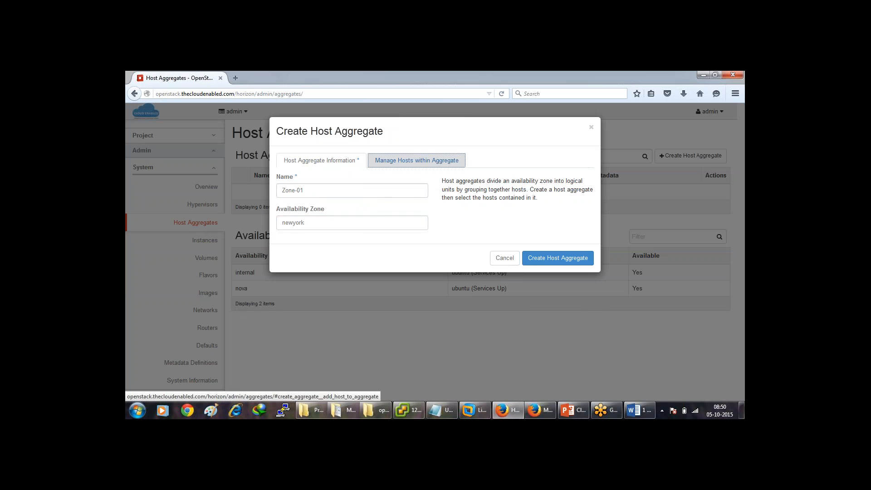
click(419, 220)
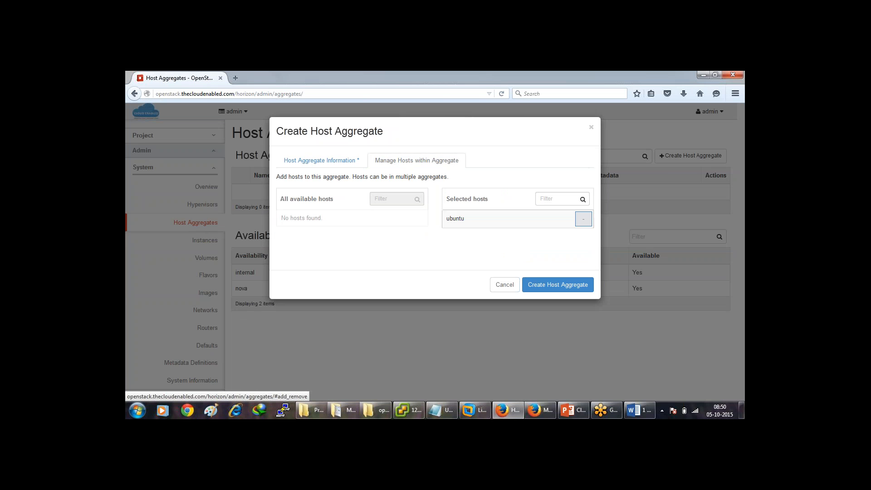
click(549, 286)
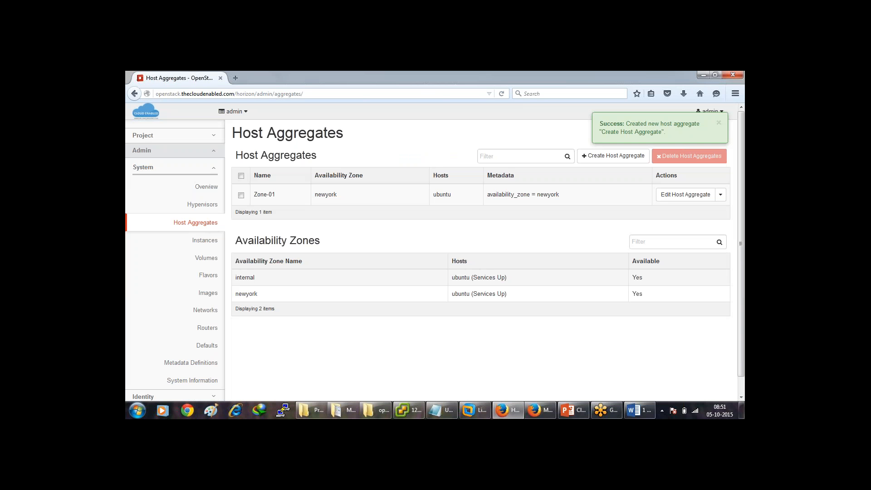
click(213, 243)
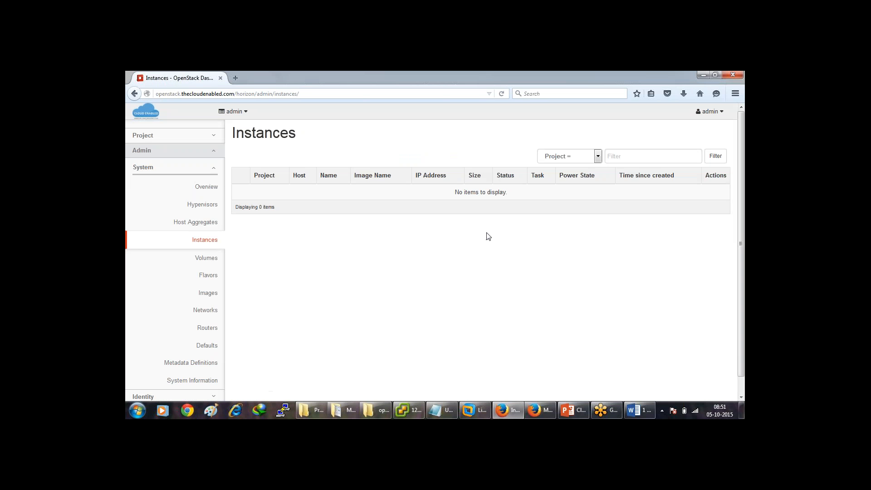
Define flavor cloudenabled.flavor with ID 6, 2 VCPUs, 2048 MB RAM, 10 GB root disk, 0 ephemeral.
click(209, 276)
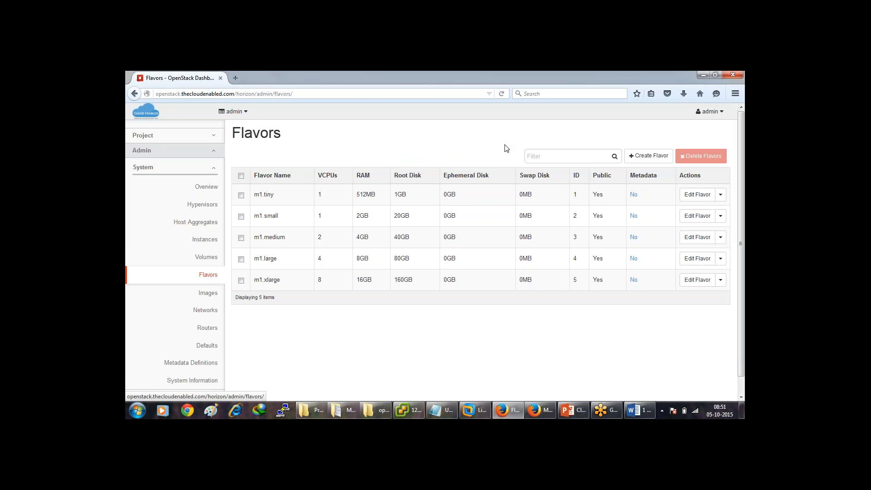
click(660, 168)
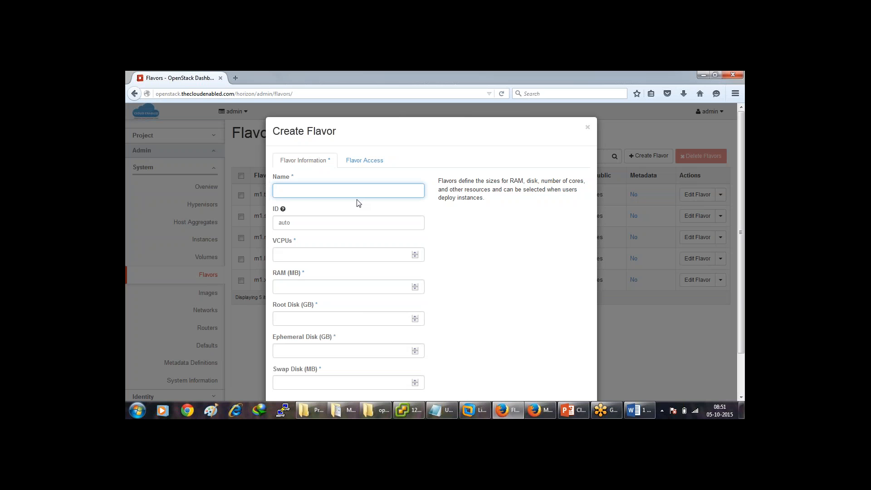
text(cloudenabled.flavor)
key(Tab)
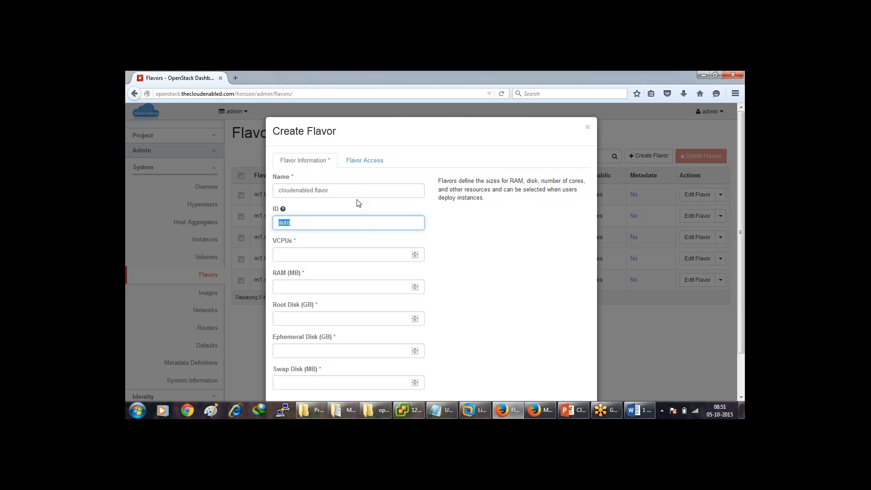
text(6)
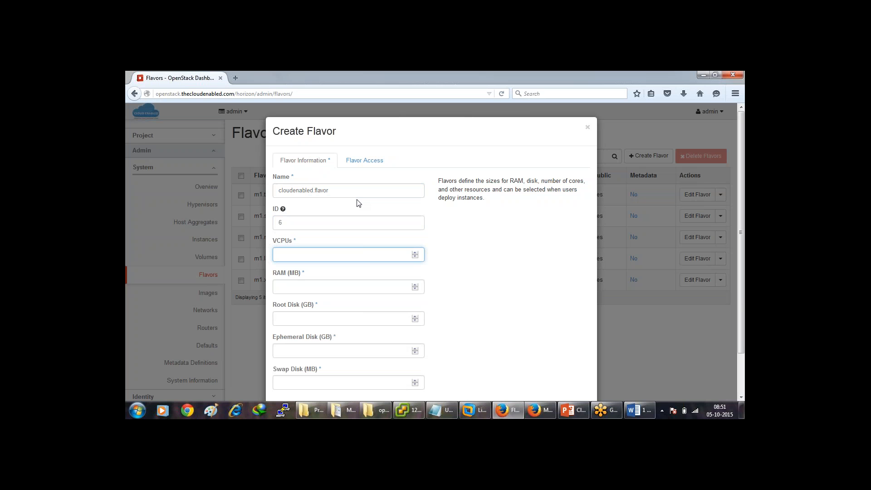
text(32)
key(BackSpace)
key(BackSpace)
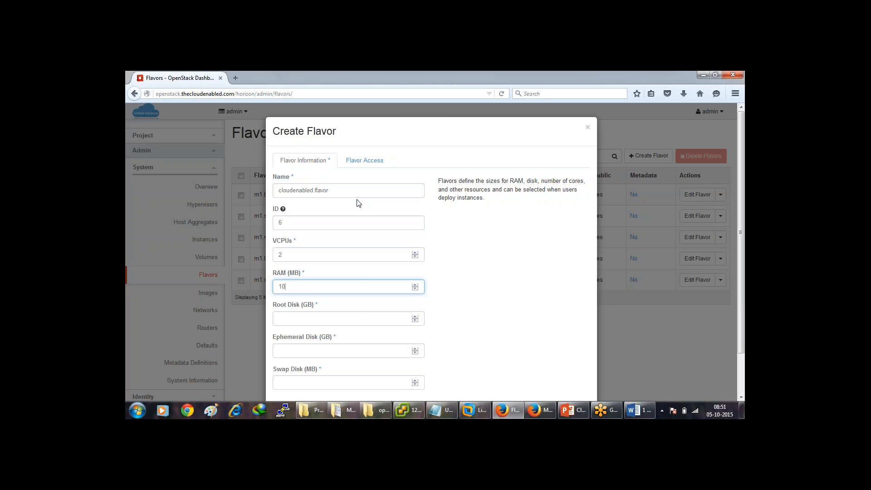
text(1048)
text(2048)
key(Tab)
key(Tab)
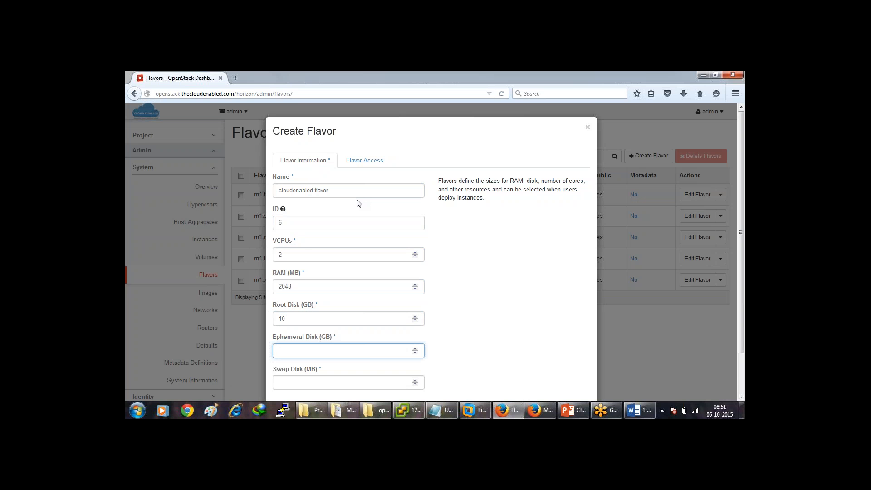
key(Tab)
text(0)
key(Tab)
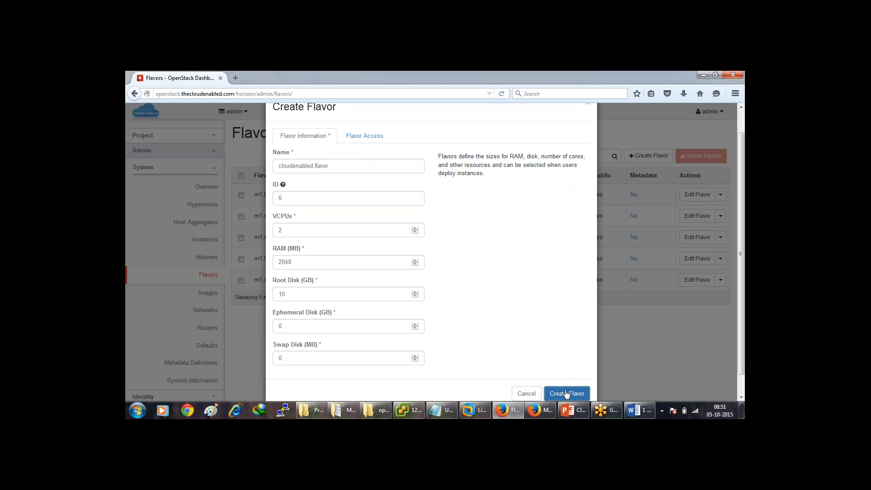
Leave Flavor Access empty so all projects can use it, and create the flavor.
click(370, 139)
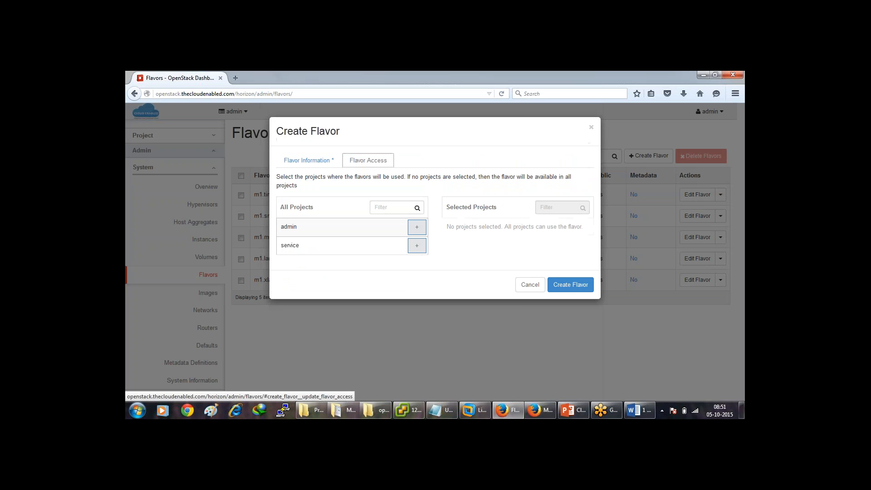
click(318, 162)
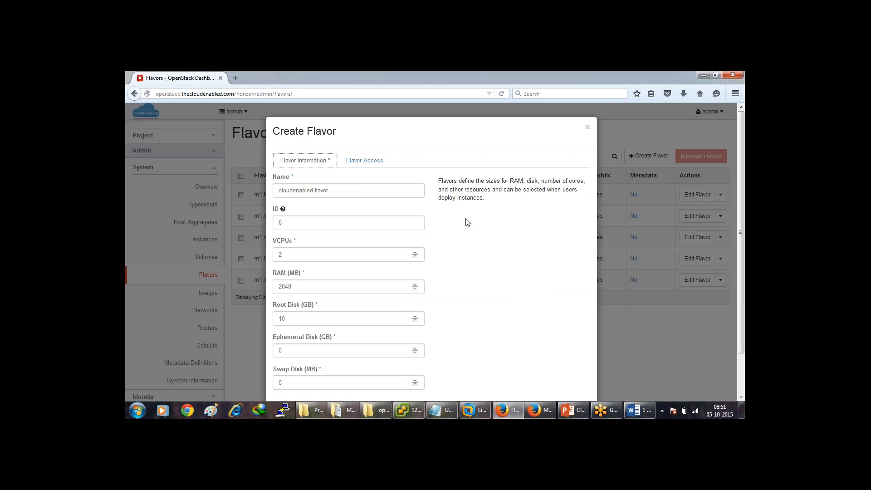
click(364, 161)
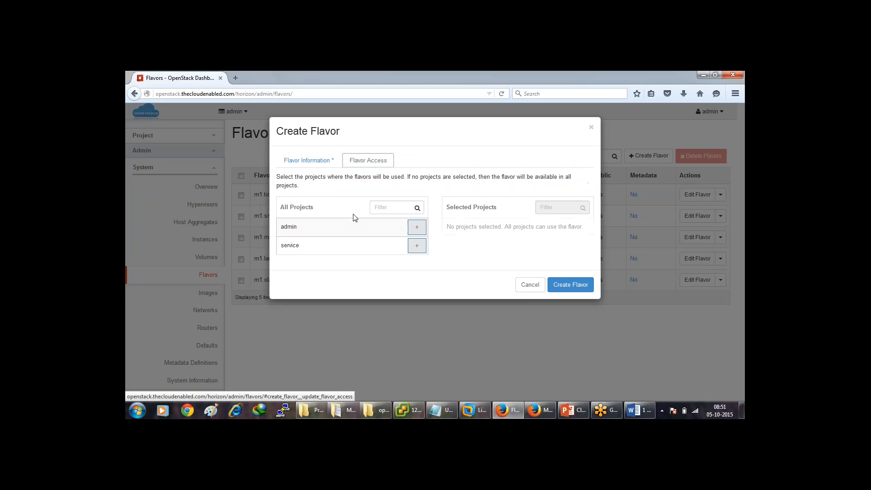
click(417, 227)
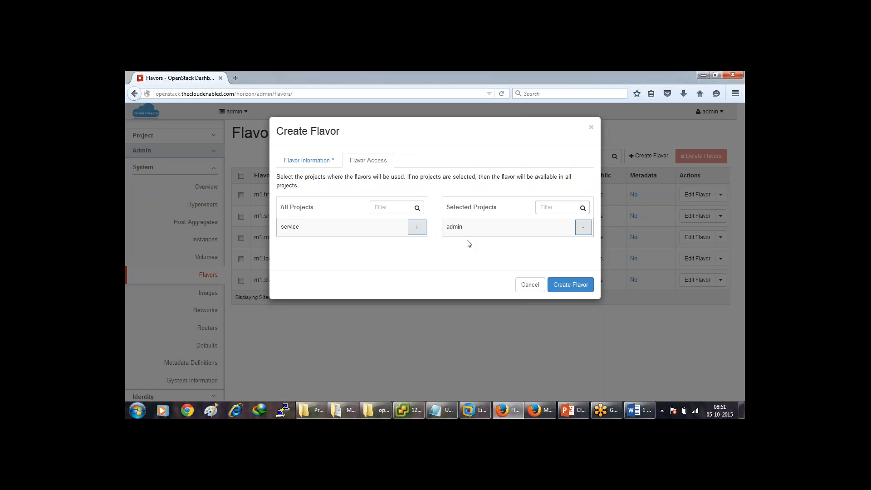
click(584, 227)
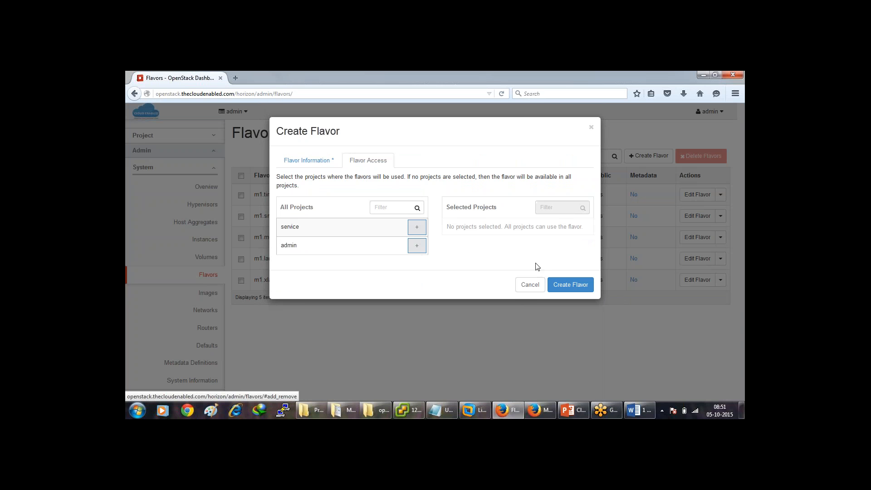
click(562, 285)
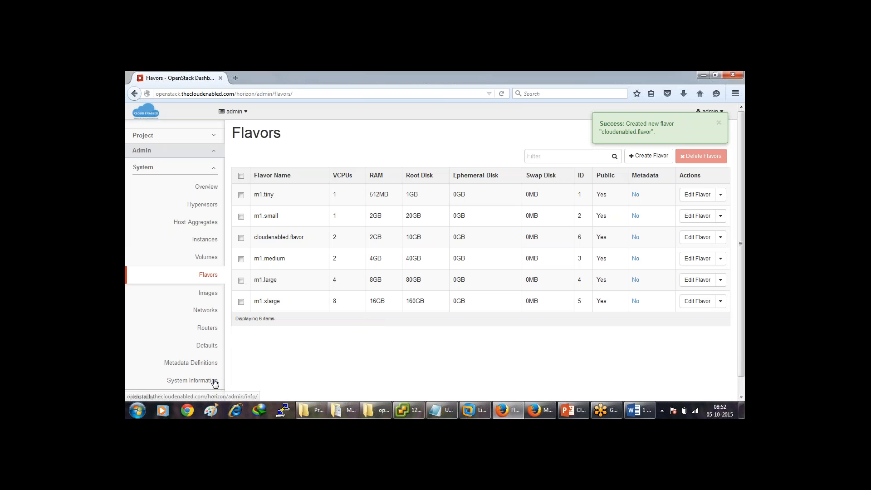
scroll(492, 229, down, 1)
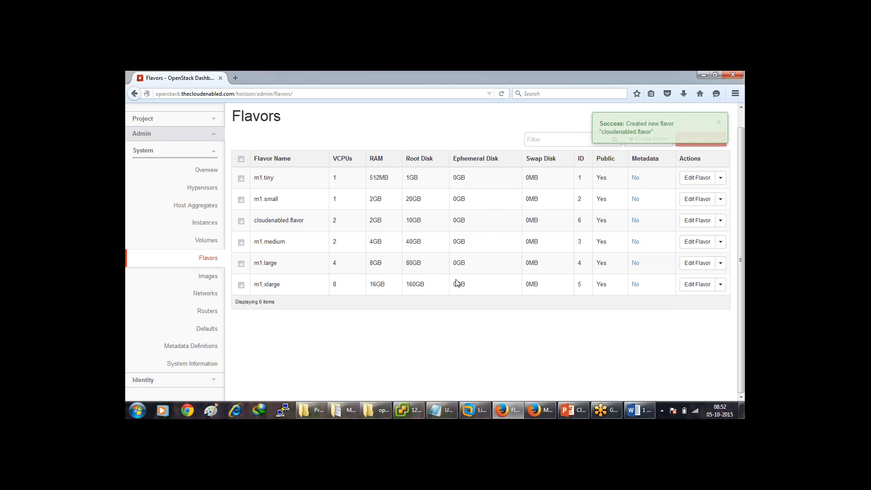
Start project Cloud Enabled, described as used by thecloudenabled.com employees working on openstack.
click(210, 380)
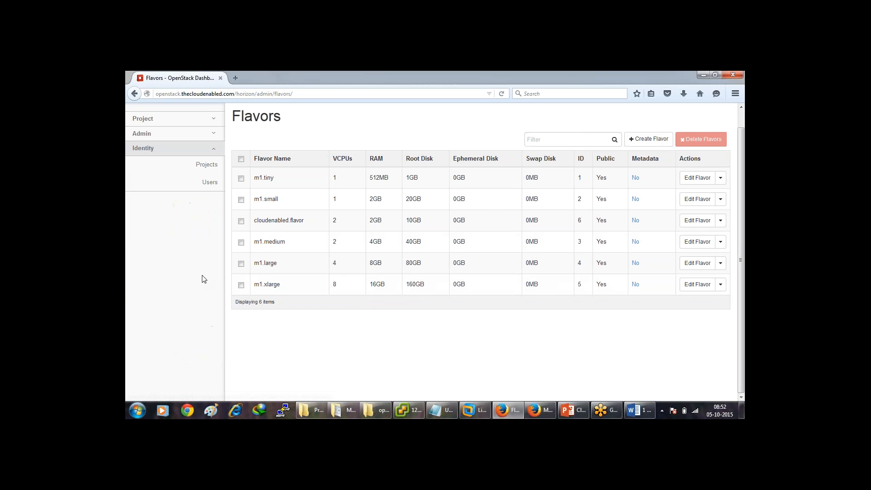
click(208, 166)
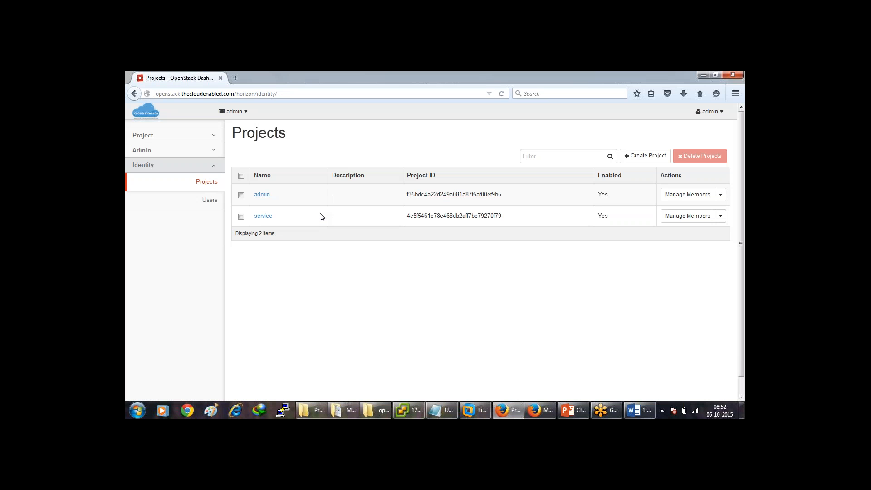
click(658, 156)
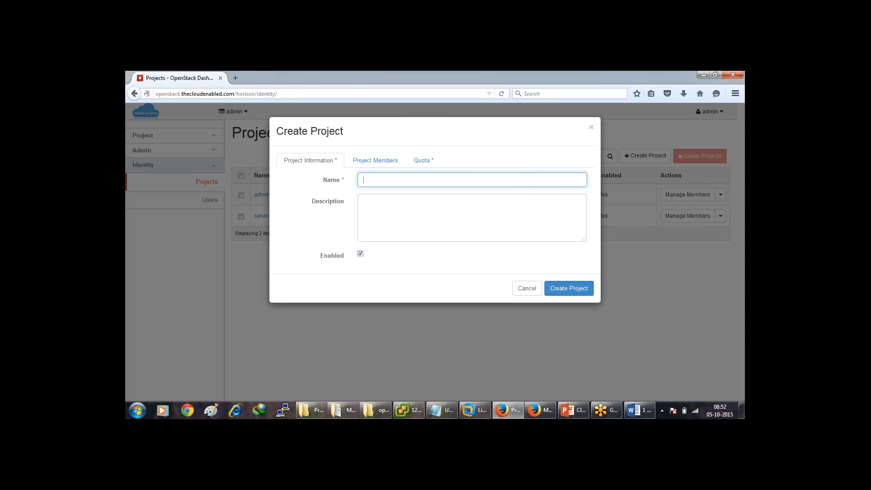
text(Cloud Enabled)
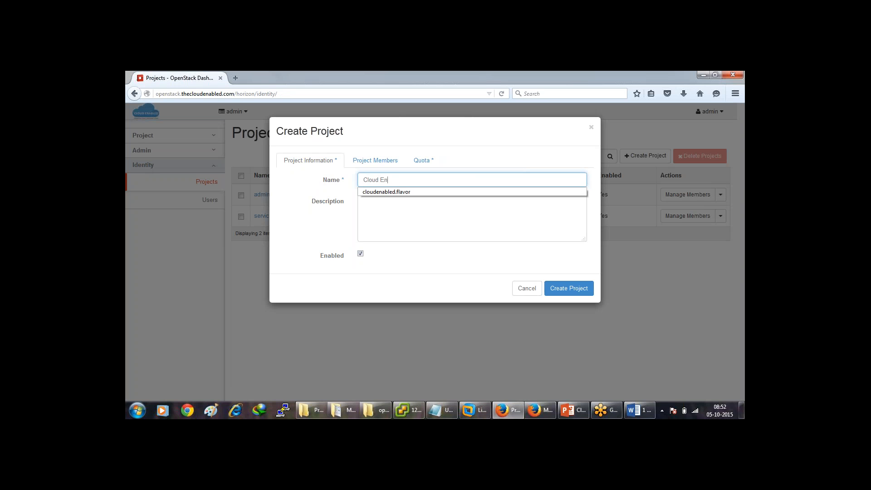
click(388, 232)
text(us)
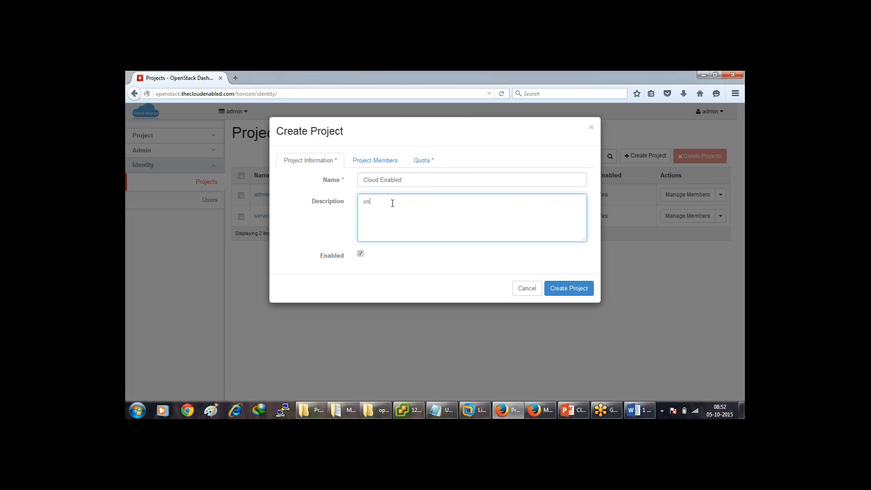
text(ed by the cloudenabled.com employees)
text(working on openstack)
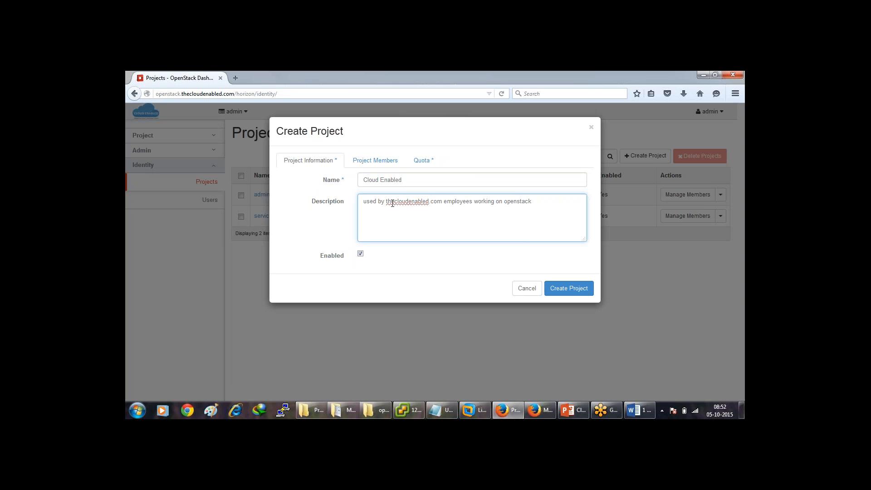
Set the Instances and Volumes quotas to 20 and create the project.
click(394, 166)
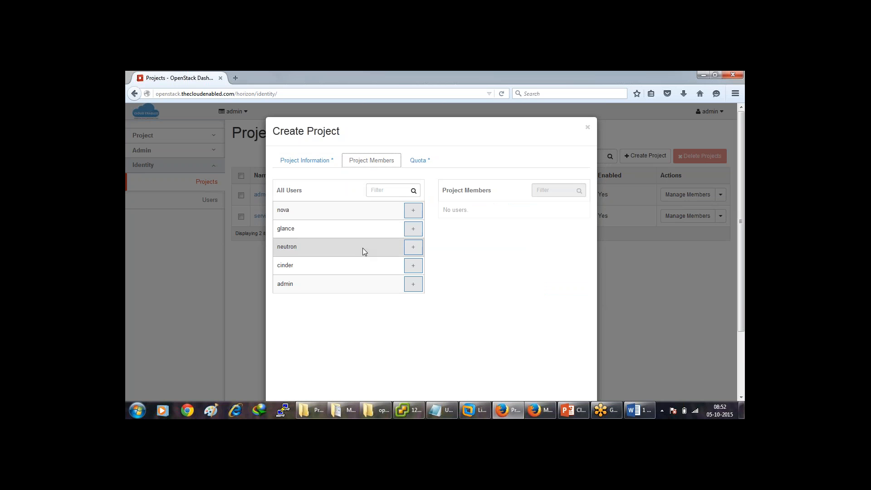
click(417, 164)
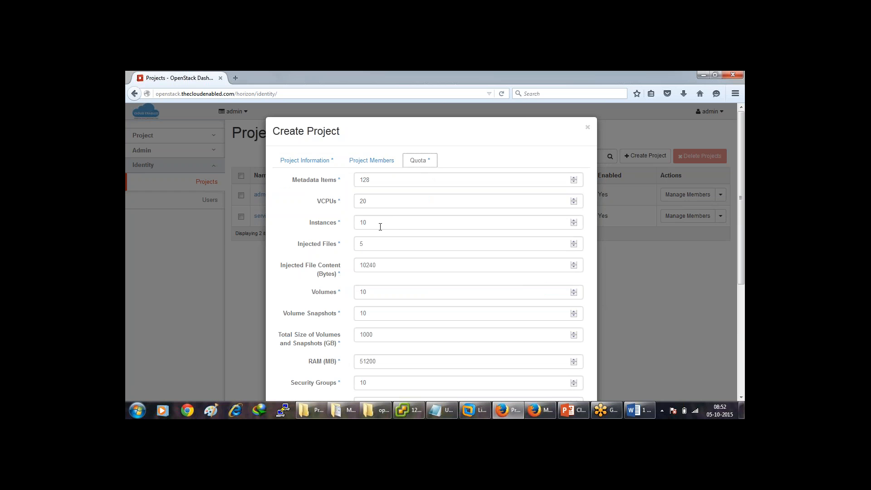
drag(388, 222, 356, 222)
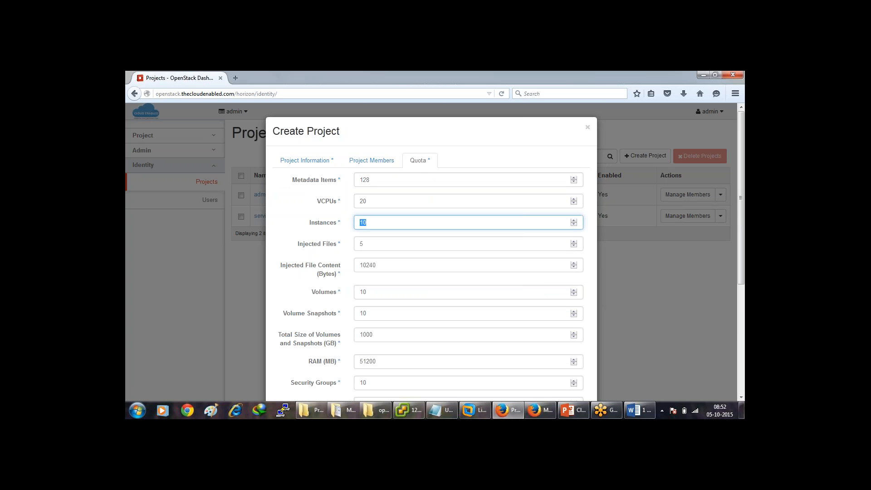
text(20)
drag(388, 293, 355, 293)
text(20)
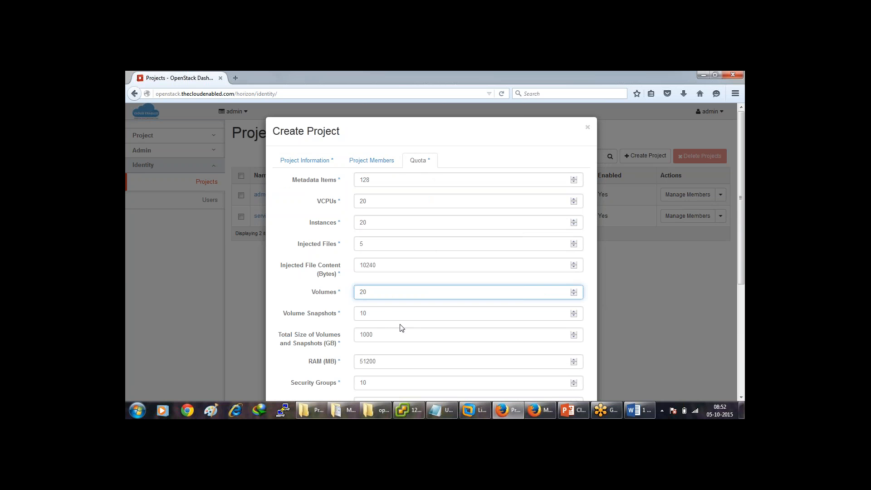
double_click(381, 338)
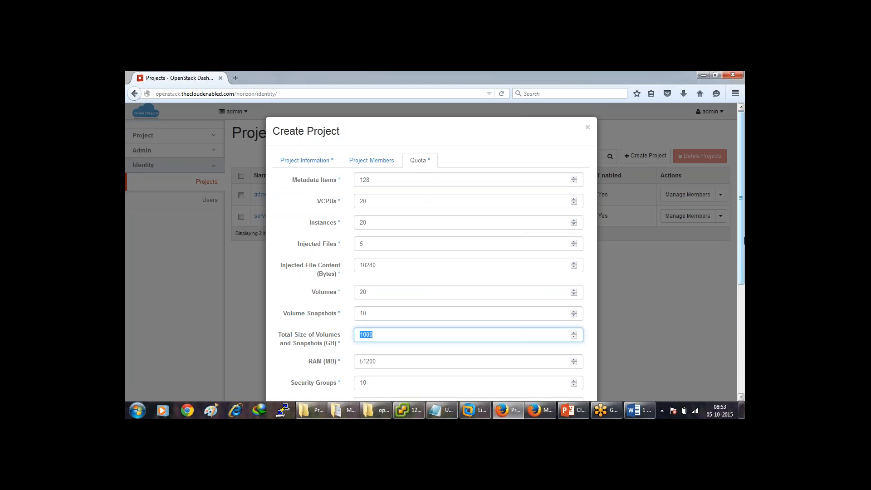
scroll(702, 281, down, 3)
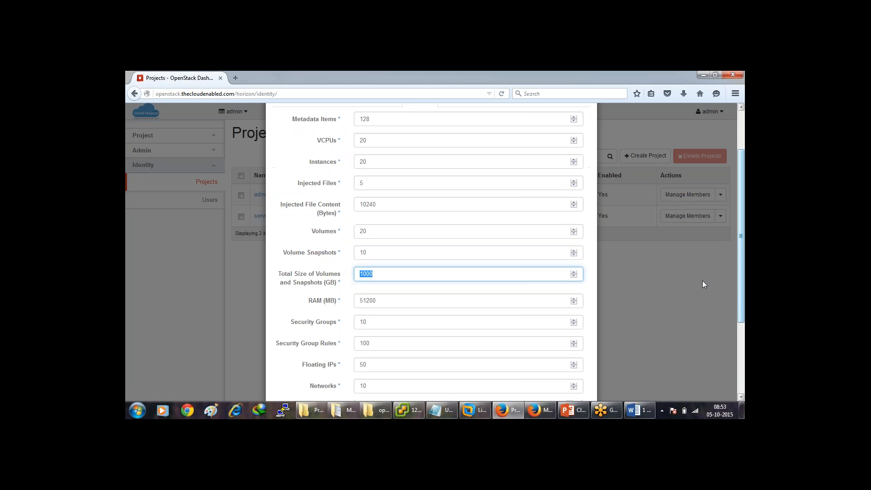
click(432, 303)
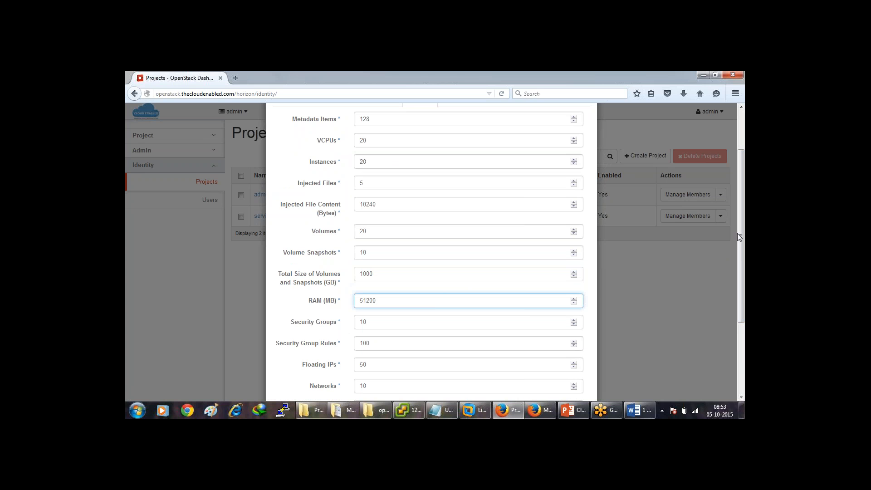
scroll(740, 235, down, 3)
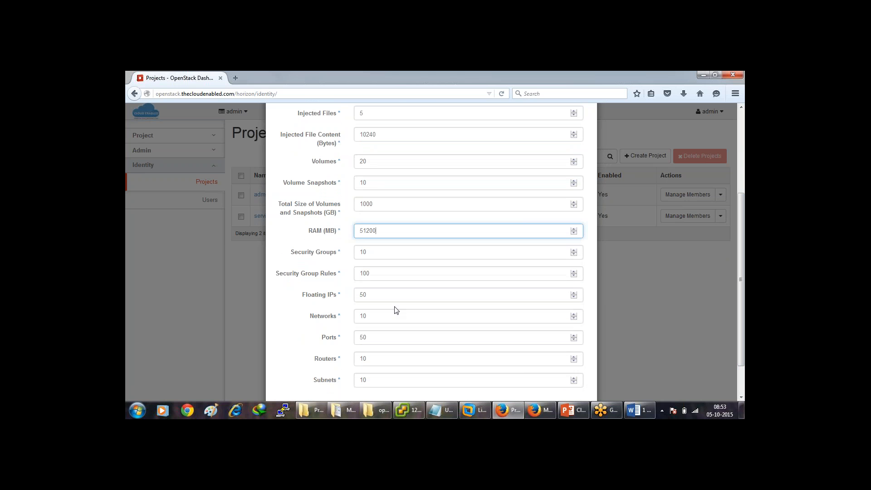
click(366, 295)
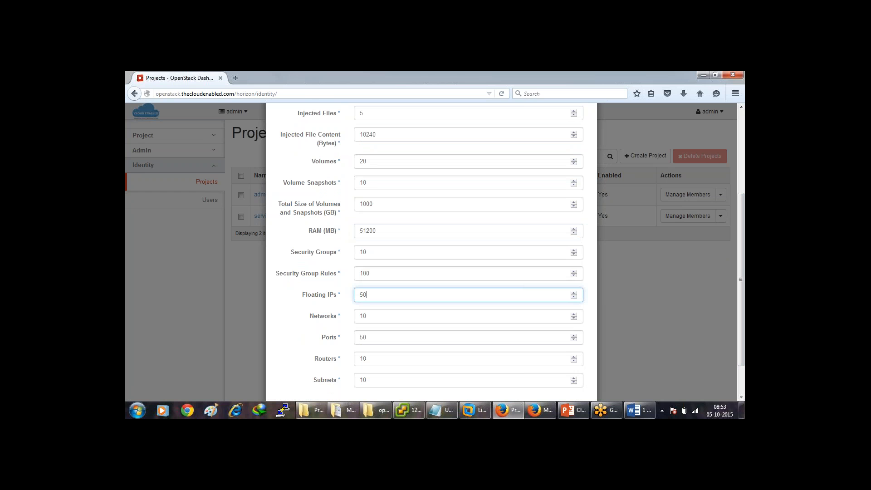
click(374, 379)
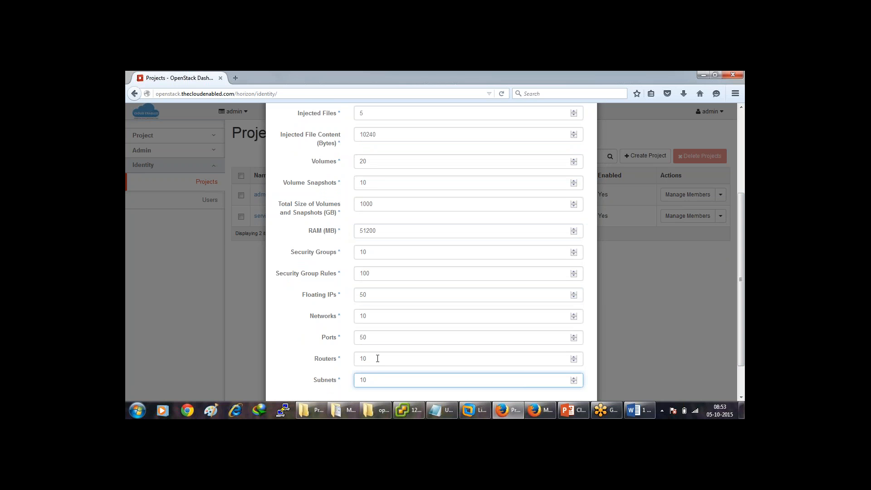
click(378, 358)
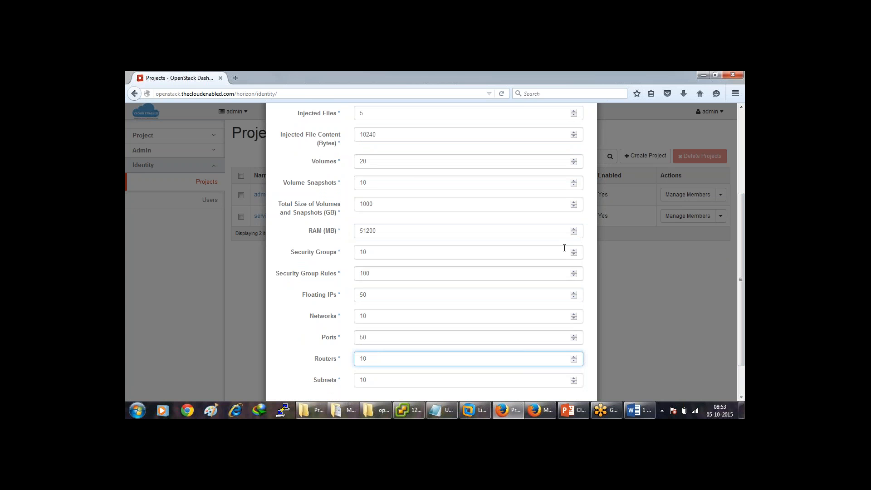
scroll(591, 305, down, 2)
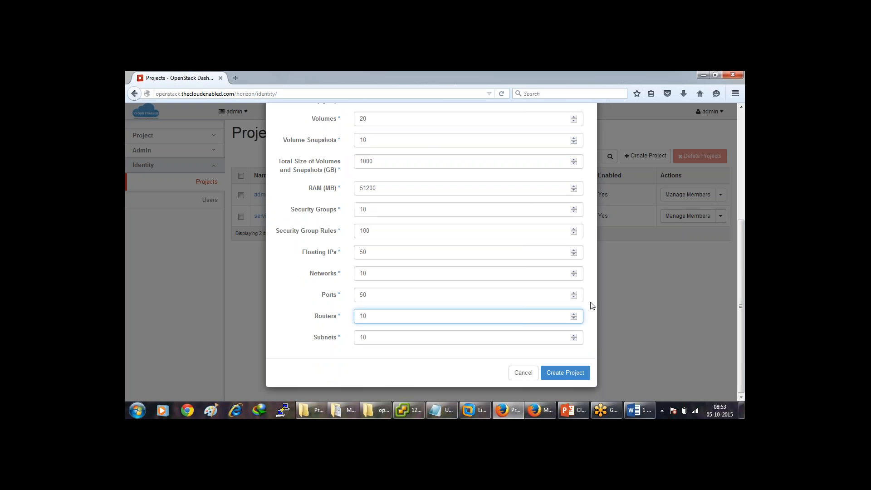
click(571, 377)
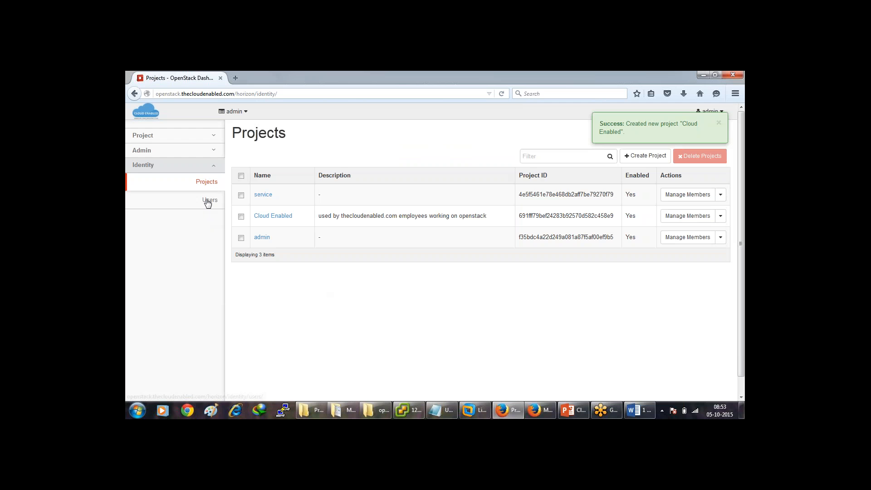
Start a new user, entering the user name, e-mail address and password.
click(209, 200)
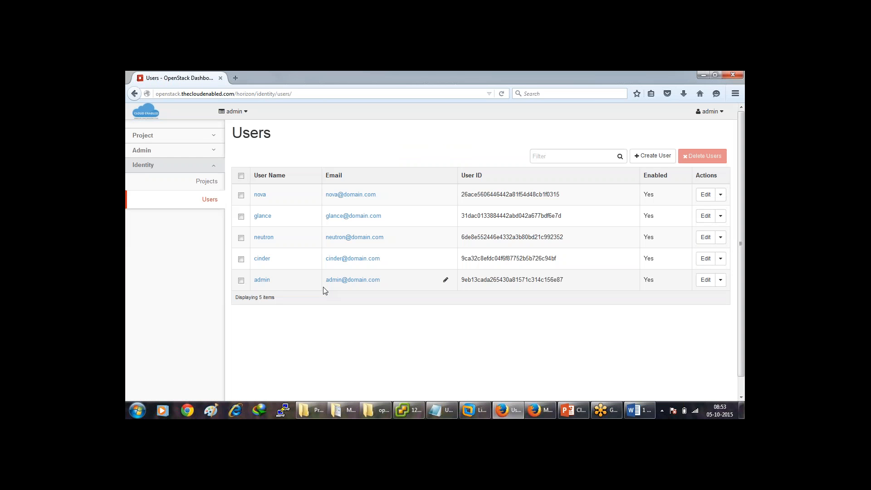
click(655, 157)
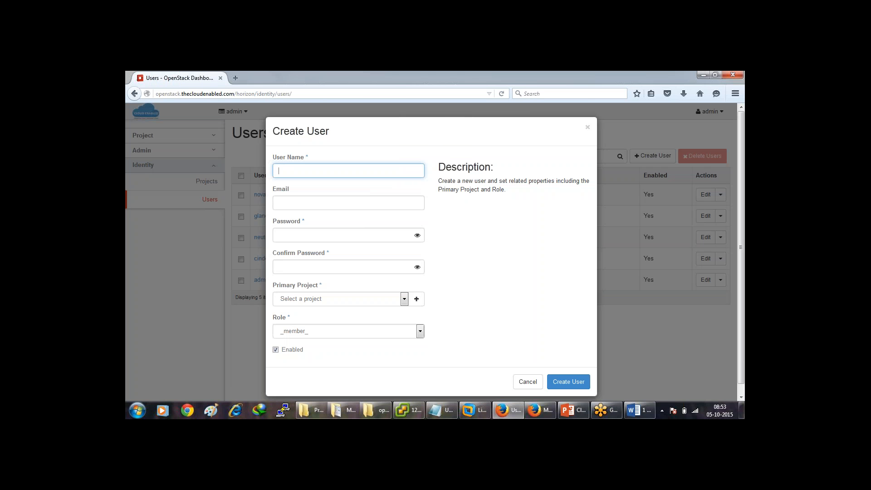
key(Tab)
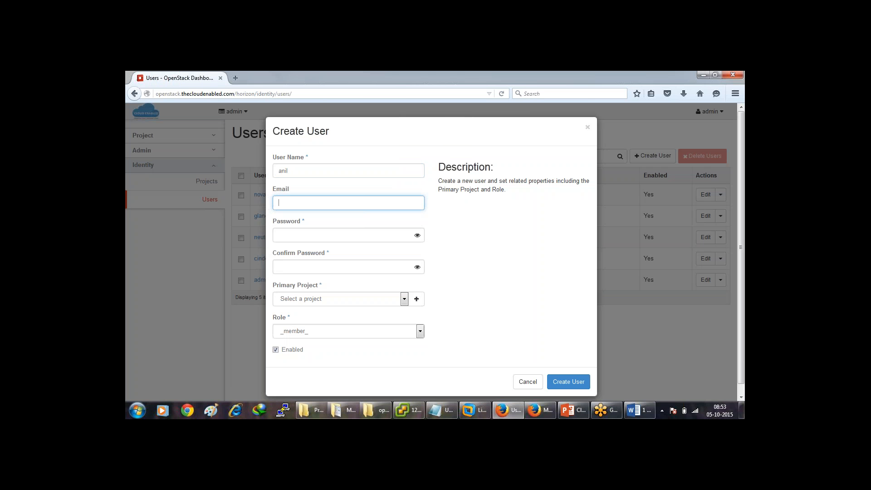
key(Tab)
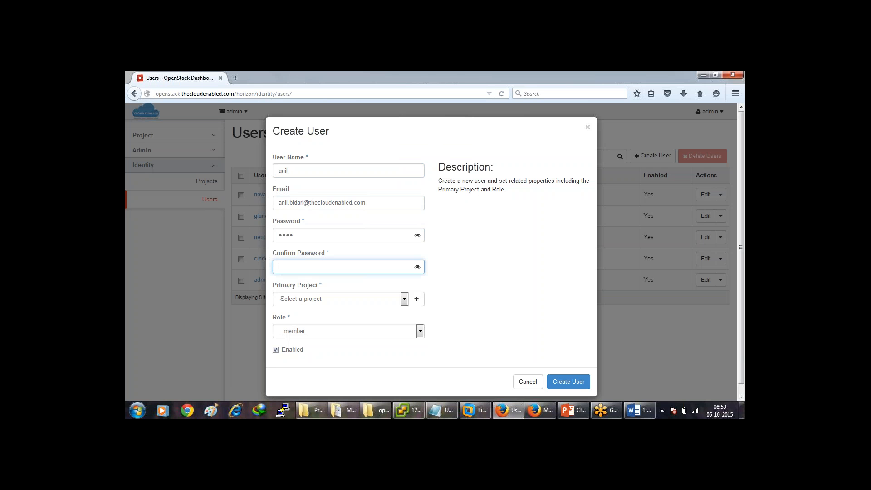
Give the user primary project Cloud Enabled and role _member_, and create it.
click(392, 301)
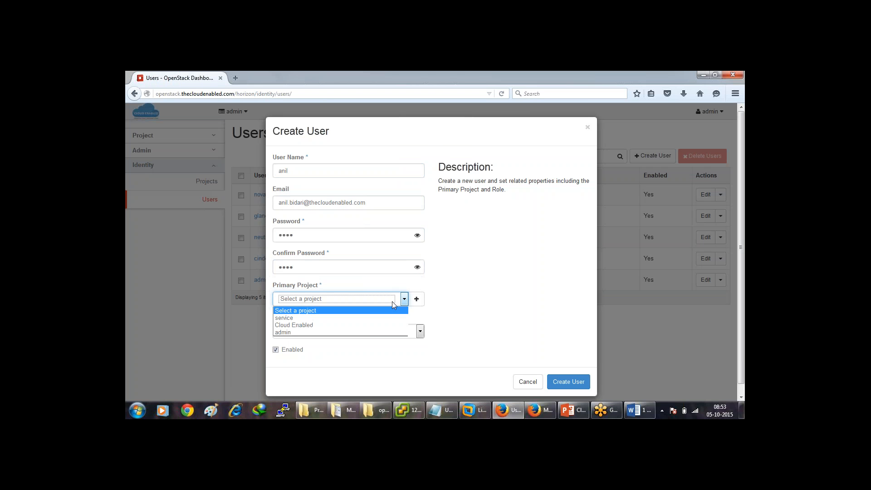
click(375, 325)
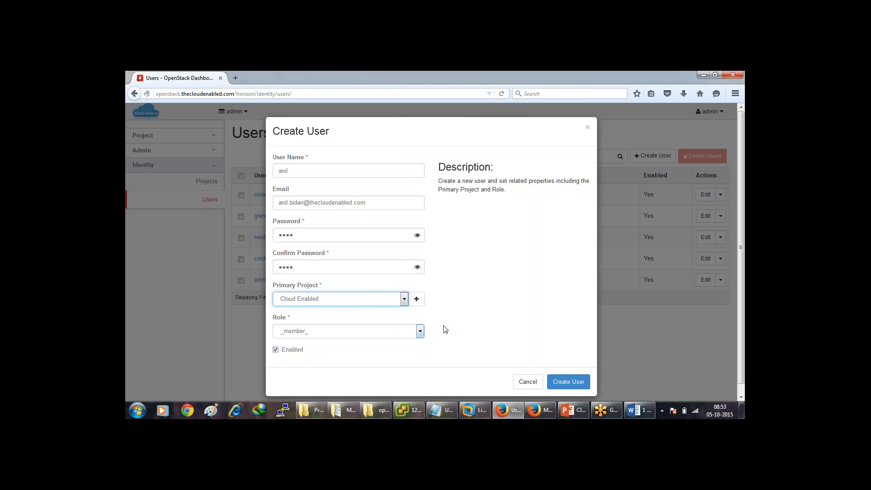
click(411, 331)
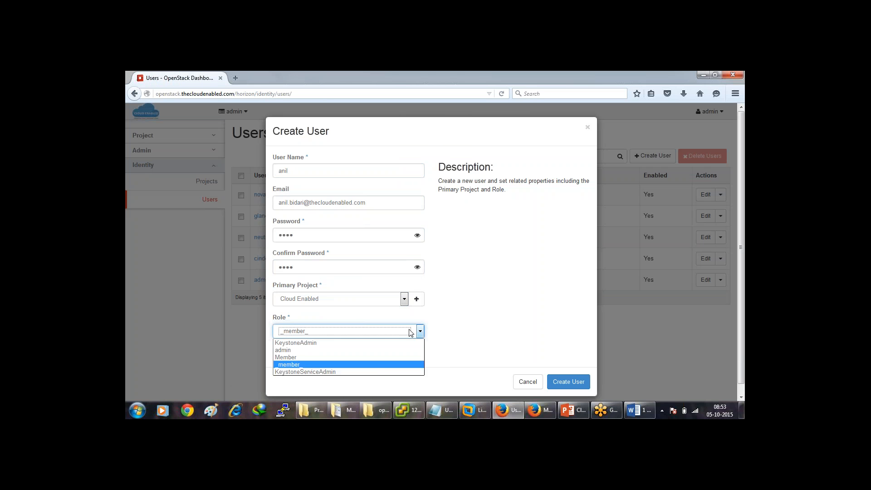
click(373, 364)
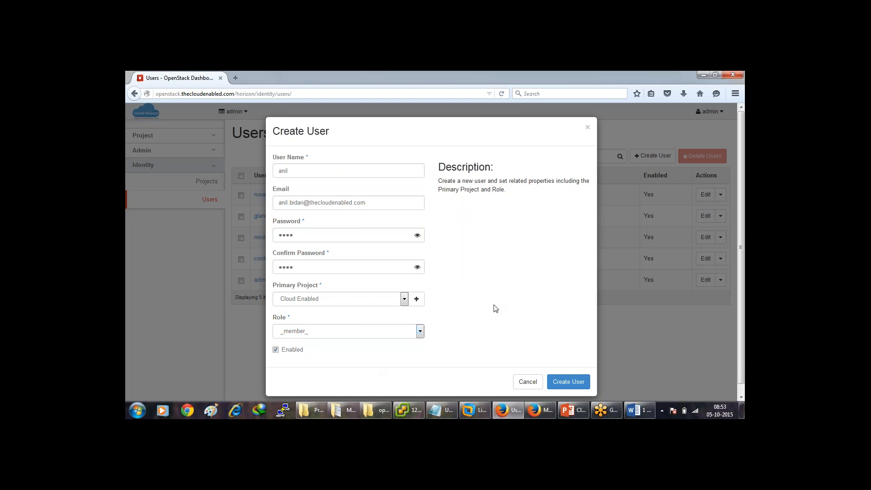
click(570, 384)
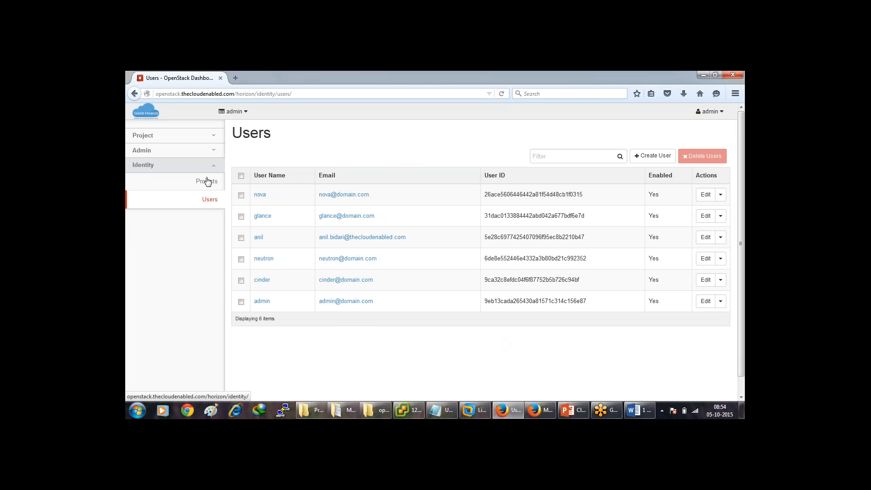
Browse the Admin > System Networks list, then sign out of the admin account.
click(211, 155)
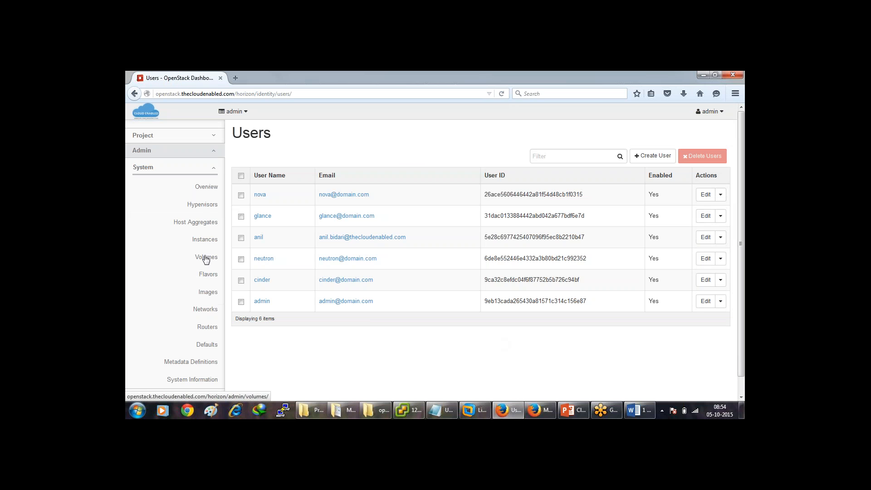
click(207, 313)
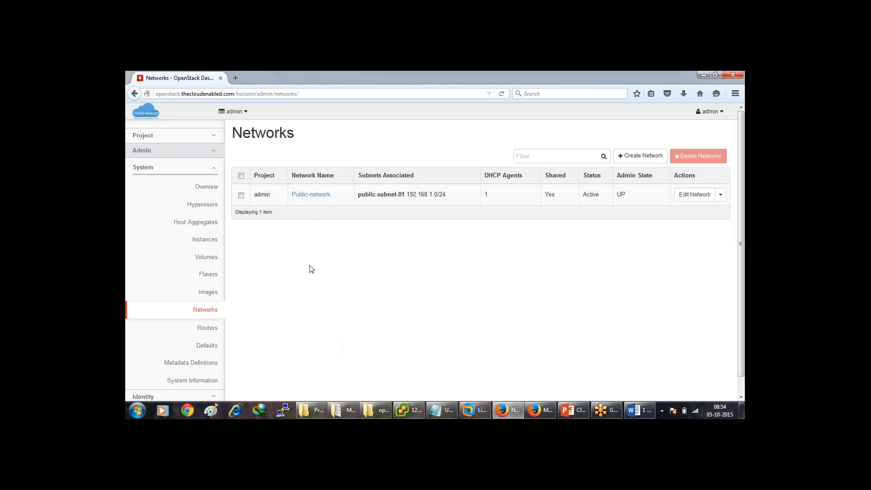
click(719, 112)
click(687, 158)
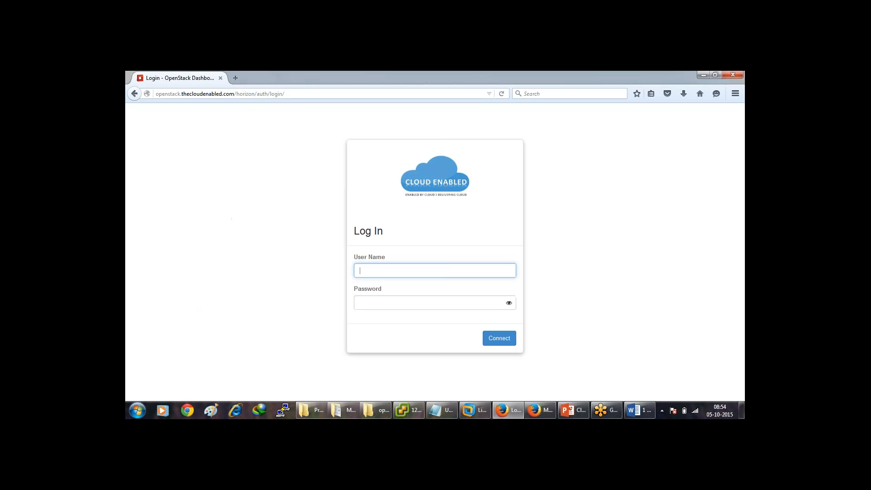
Log in as the new member user with their user name and password.
text(anil)
key(Tab)
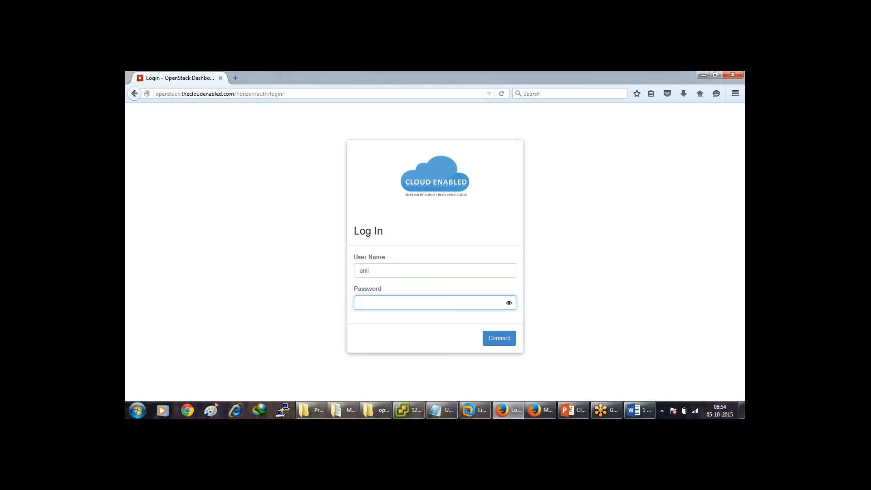
text(****)
click(499, 338)
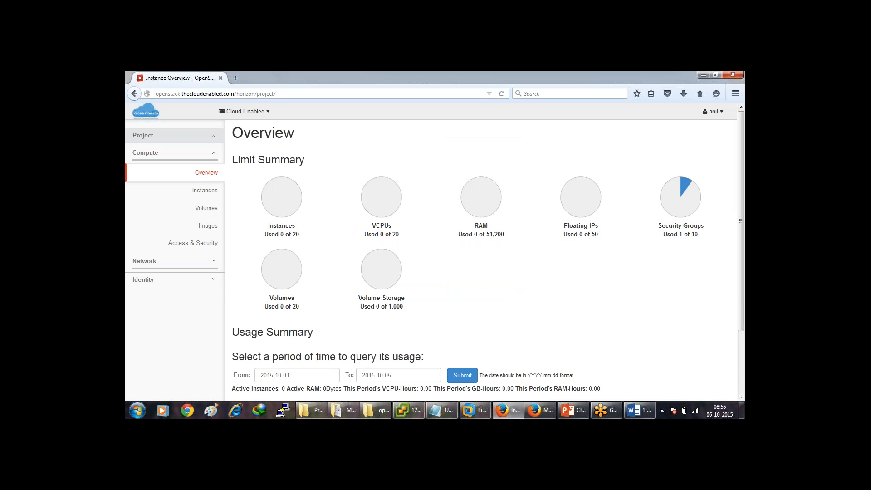
Review the instance usage and From/To date pickers, then go to Compute > Instances.
drag(266, 235, 300, 233)
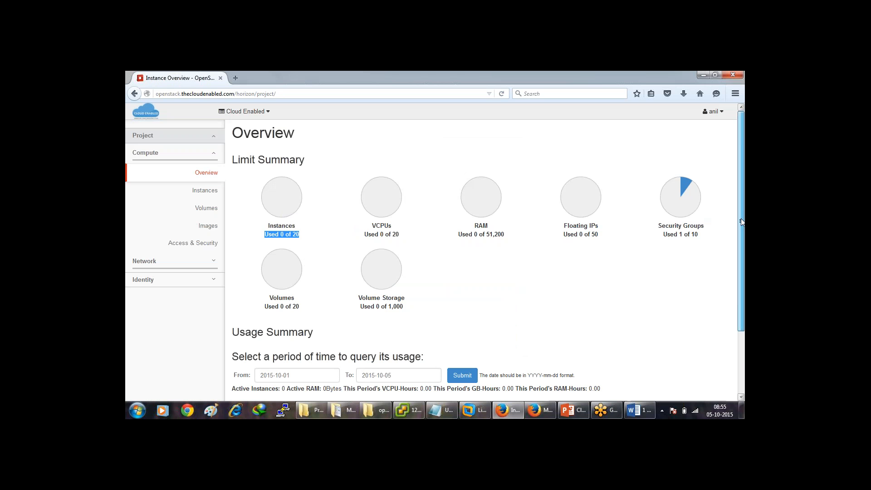
scroll(742, 222, down, 3)
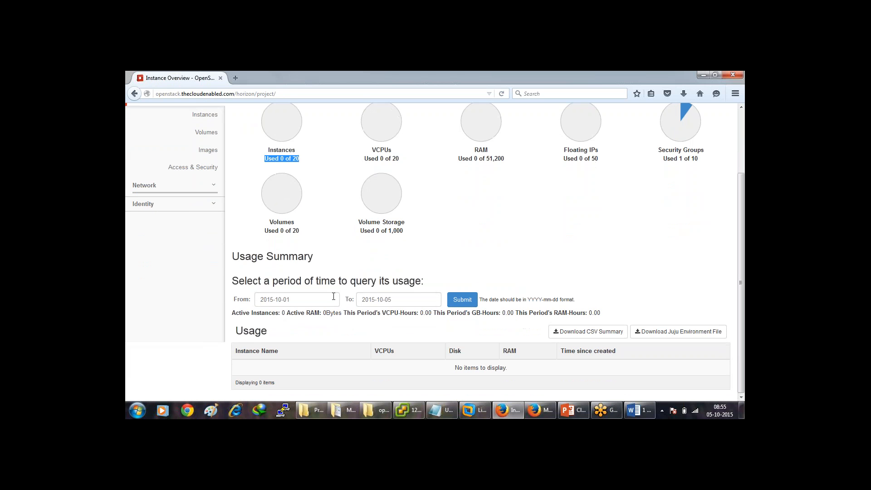
click(333, 296)
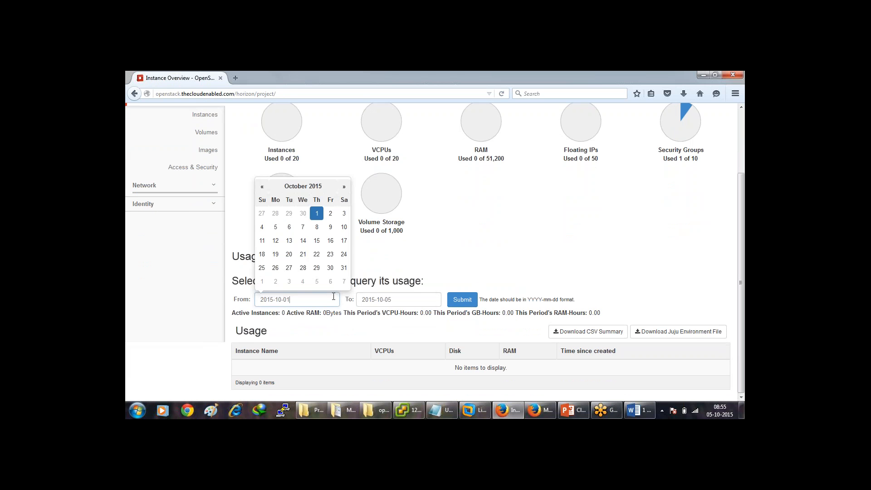
click(393, 300)
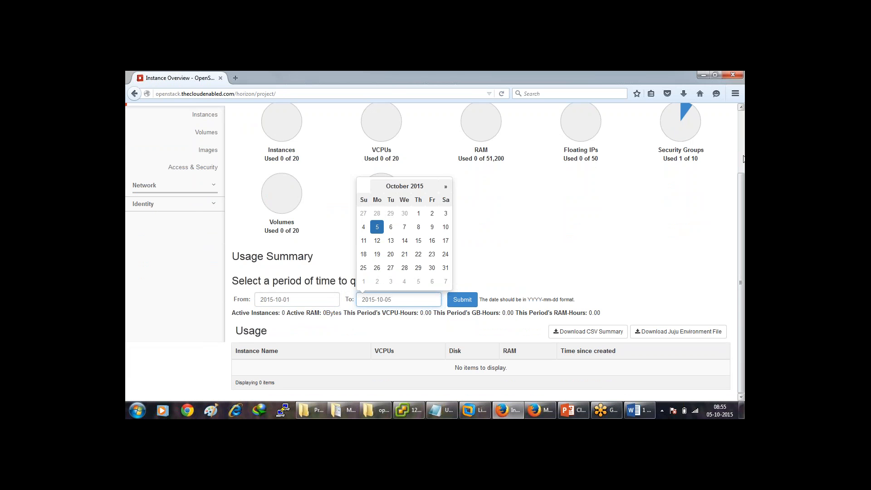
scroll(634, 139, up, 3)
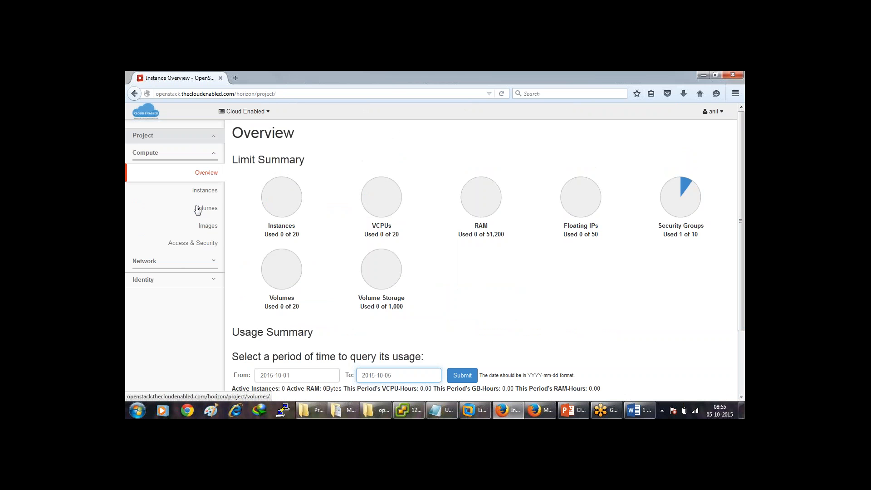
click(203, 191)
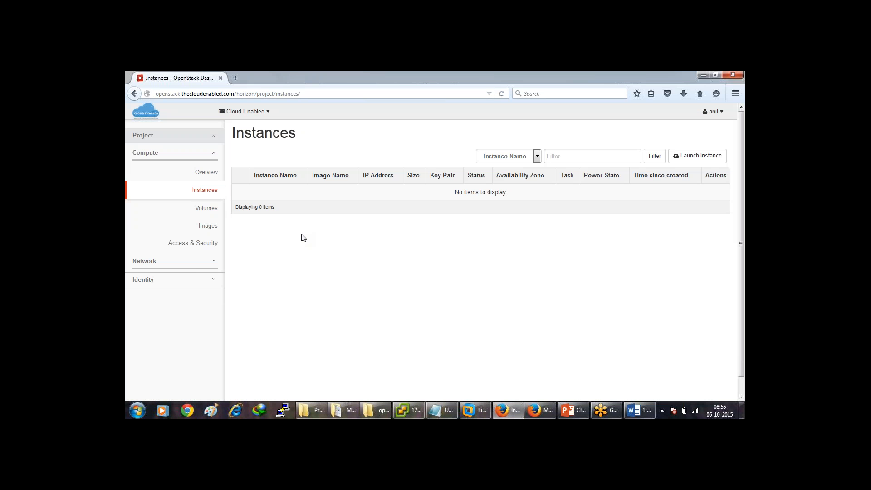
click(192, 266)
click(202, 193)
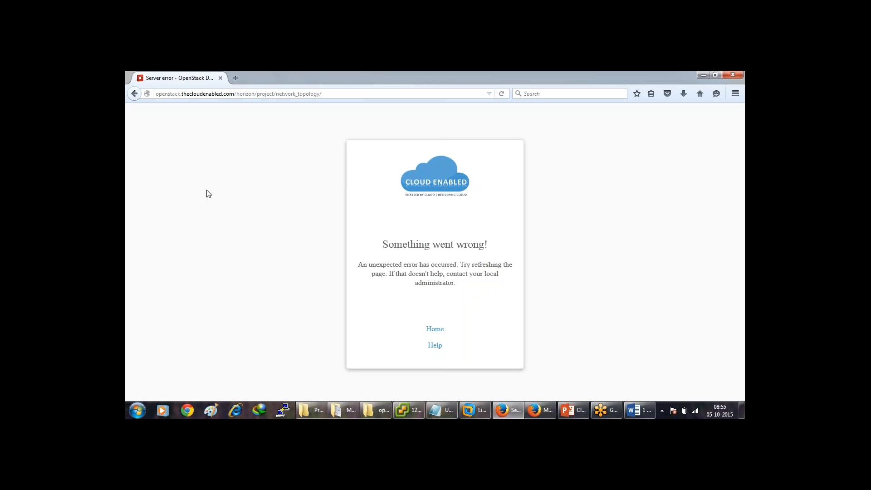
click(441, 332)
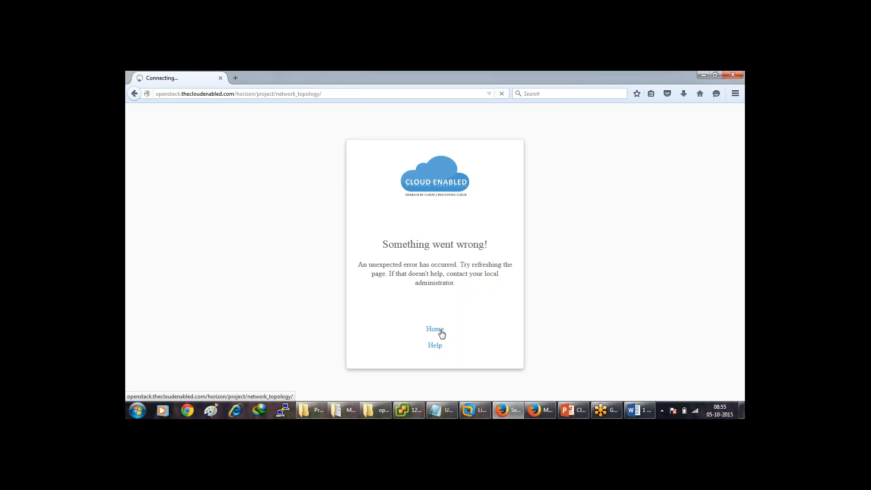
click(135, 95)
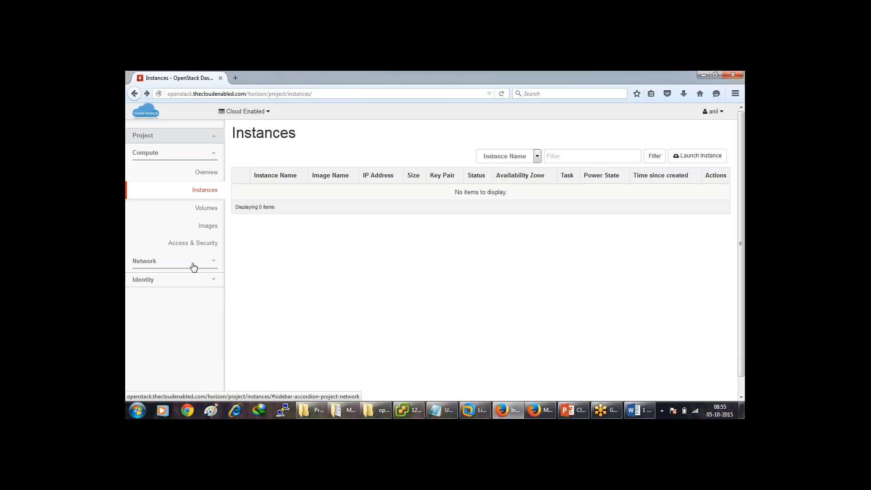
click(194, 266)
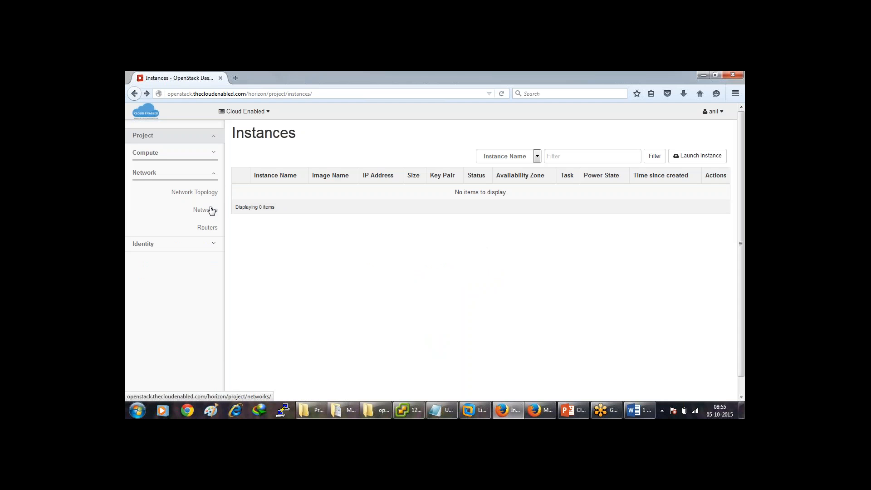
click(210, 209)
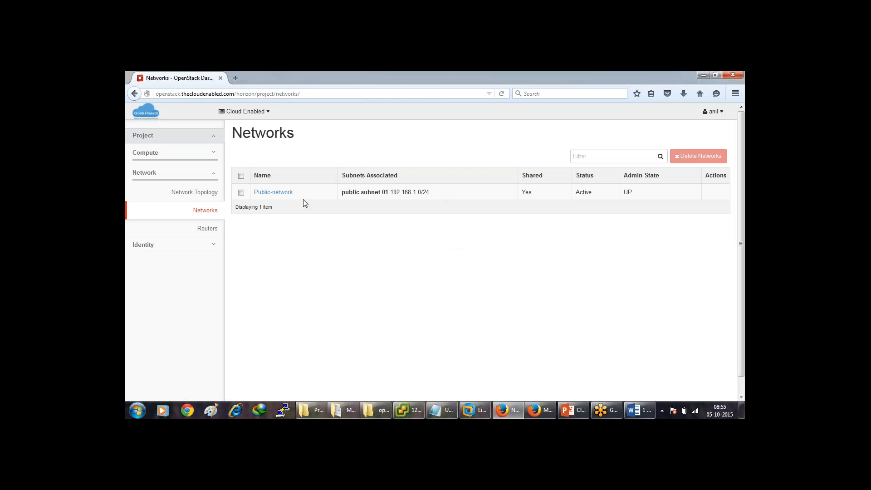
click(205, 233)
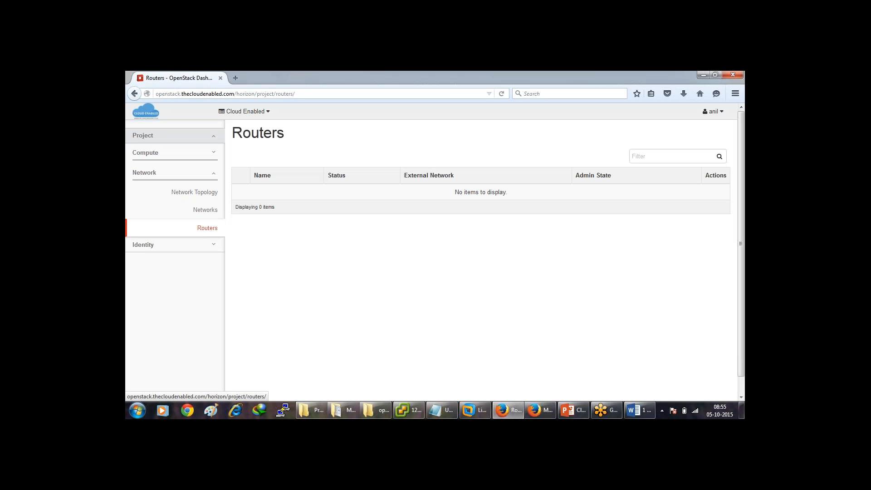
click(203, 246)
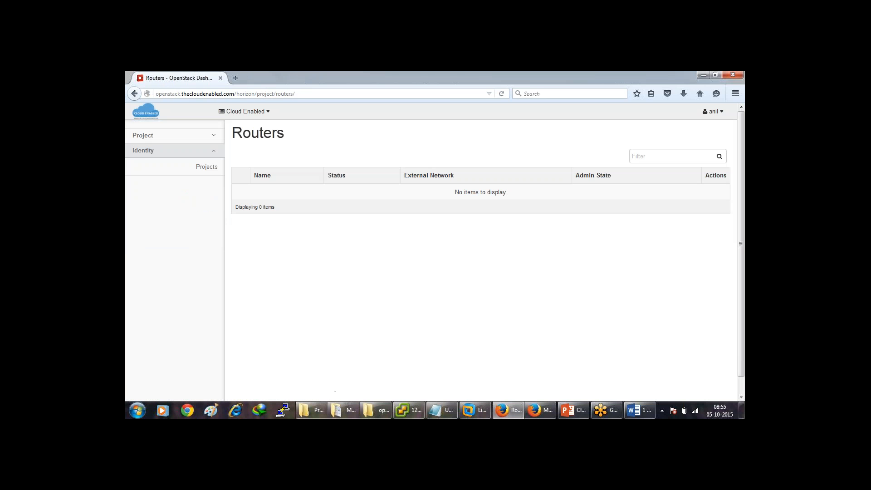
click(206, 168)
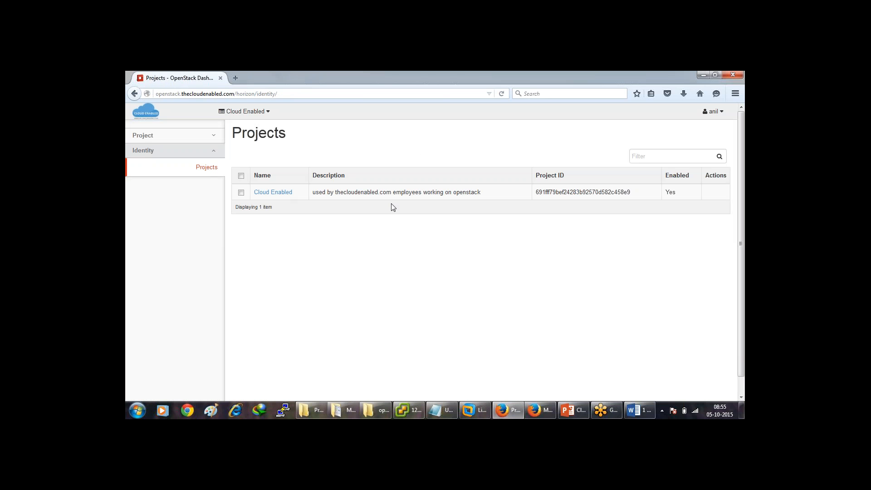
click(200, 139)
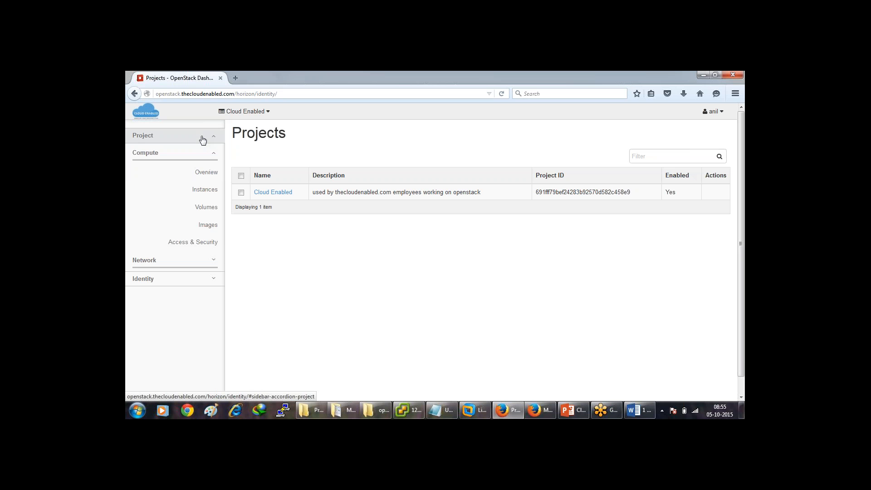
click(205, 191)
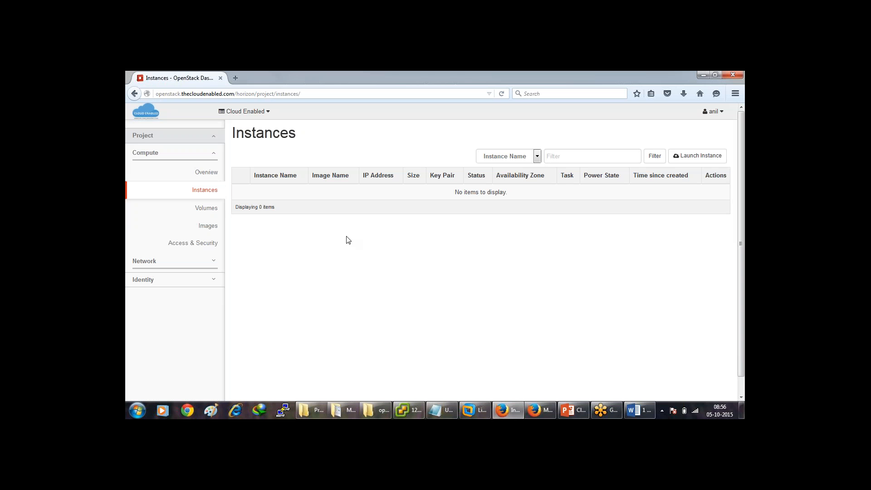
Sign out of the member account and log back in as admin.
click(720, 111)
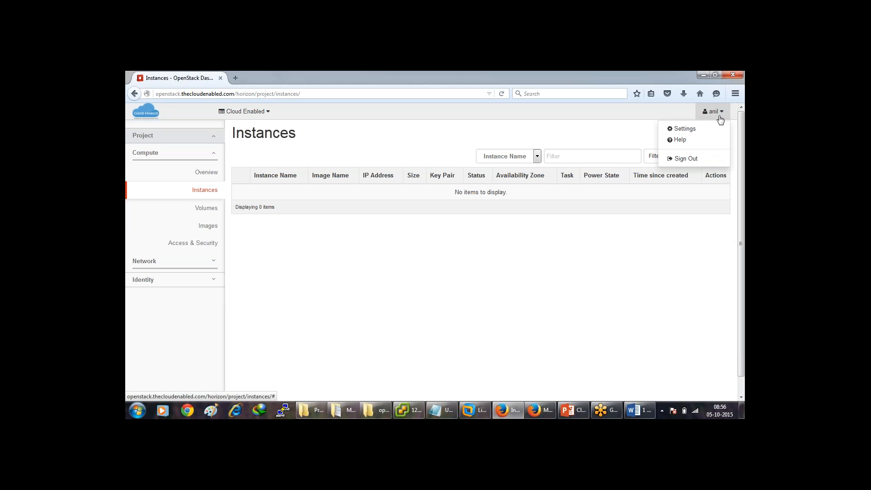
click(688, 162)
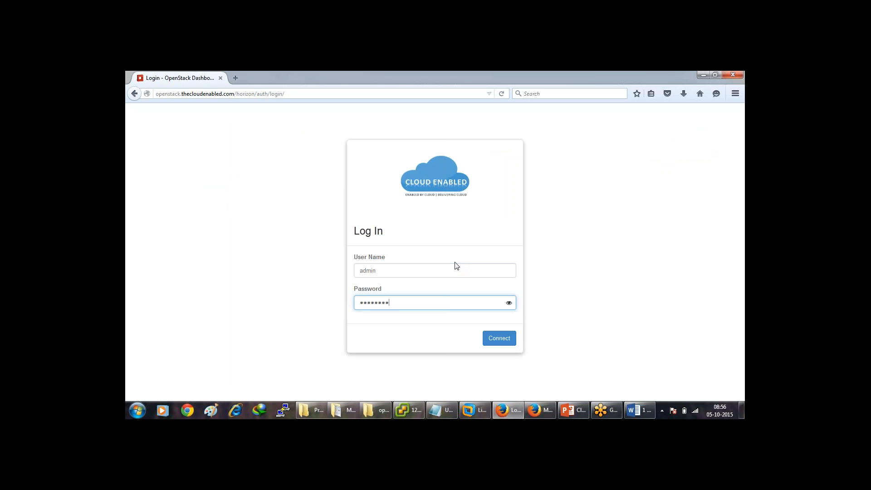
key(Return)
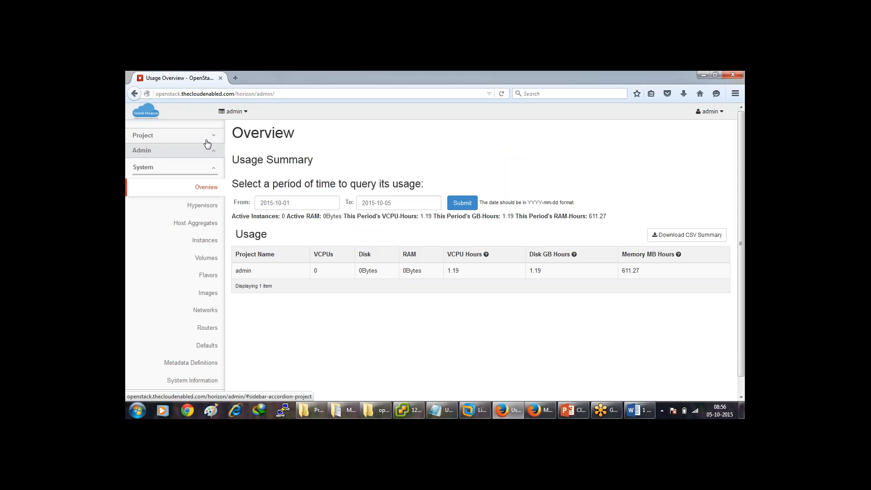
Go to the project's Network Topology view.
click(208, 141)
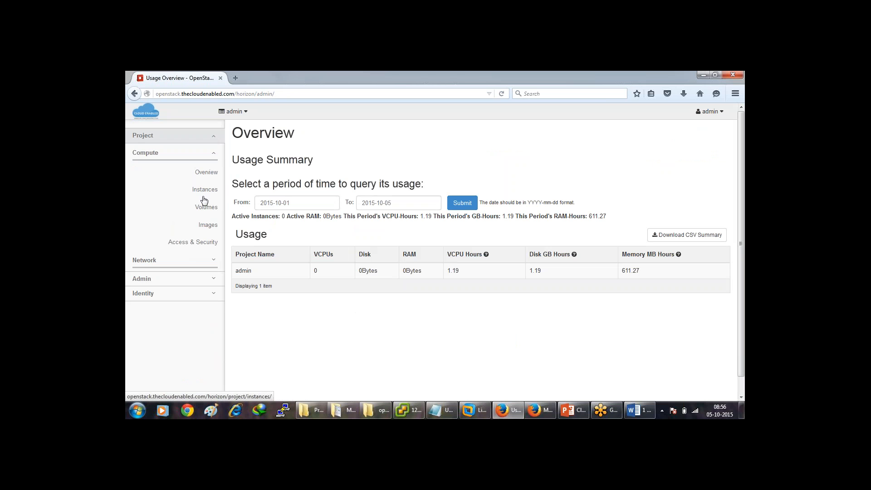
click(197, 260)
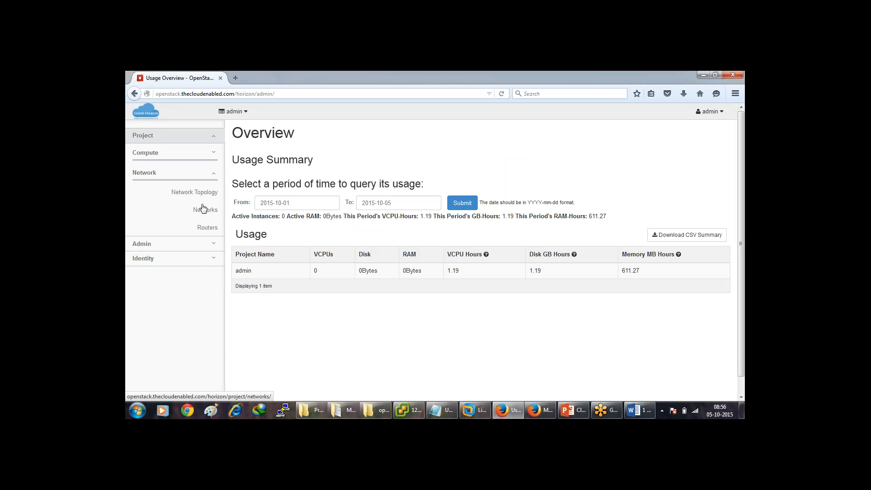
click(207, 196)
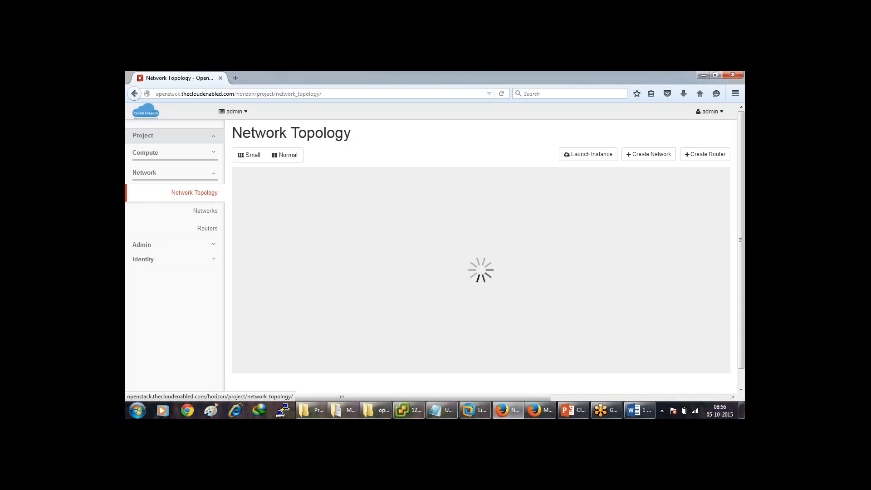
Start network PVT-01 with subnet-01, address 10.0.1.0/24 and gateway 10.0.1.1.
click(648, 156)
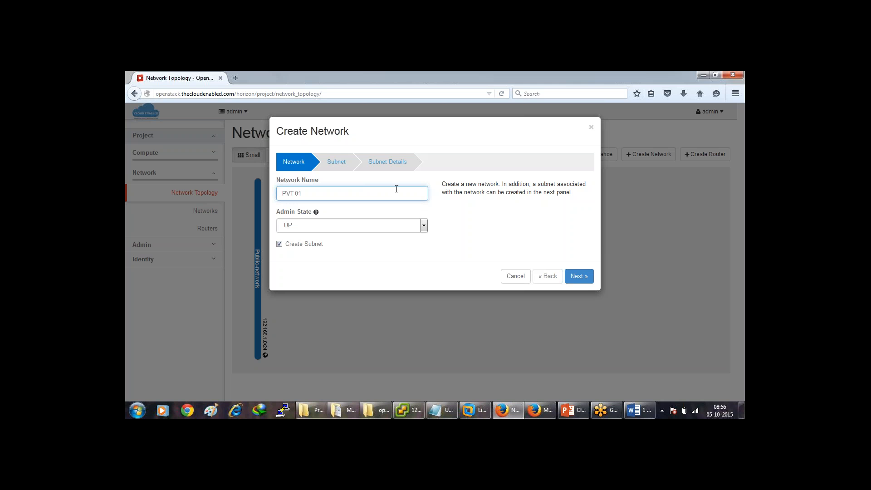
click(580, 276)
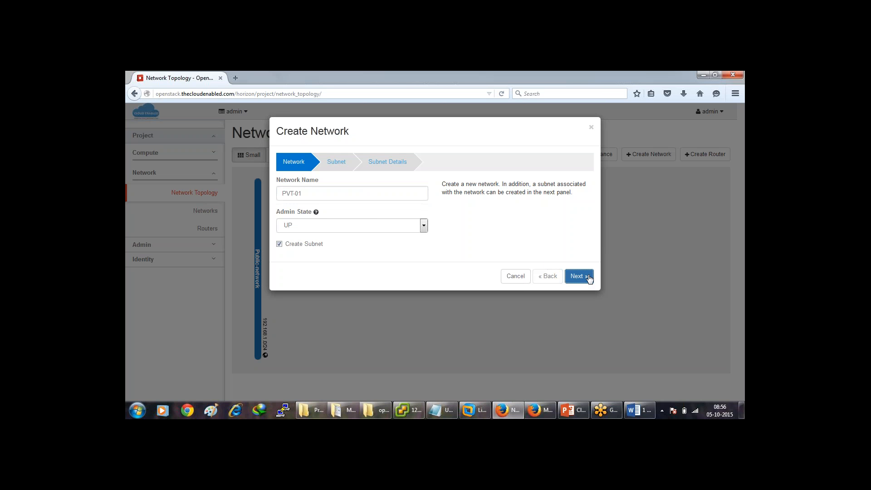
click(375, 192)
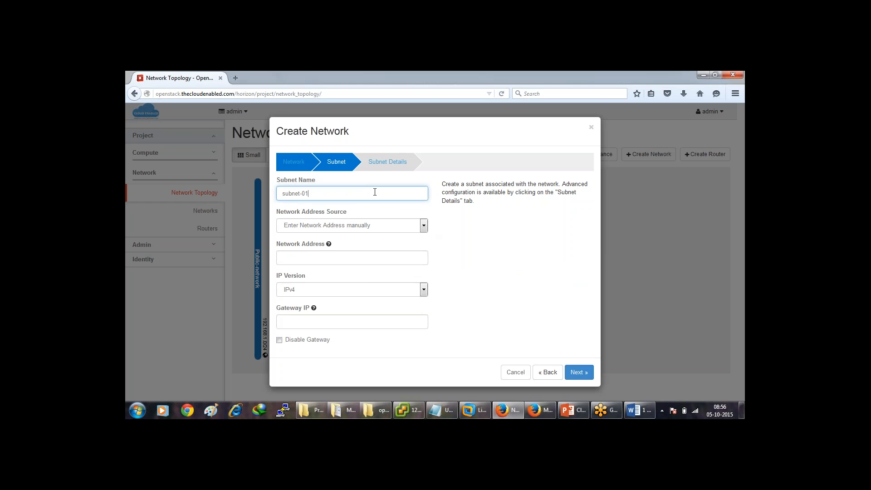
key(Tab)
key(Tab)
text(1)
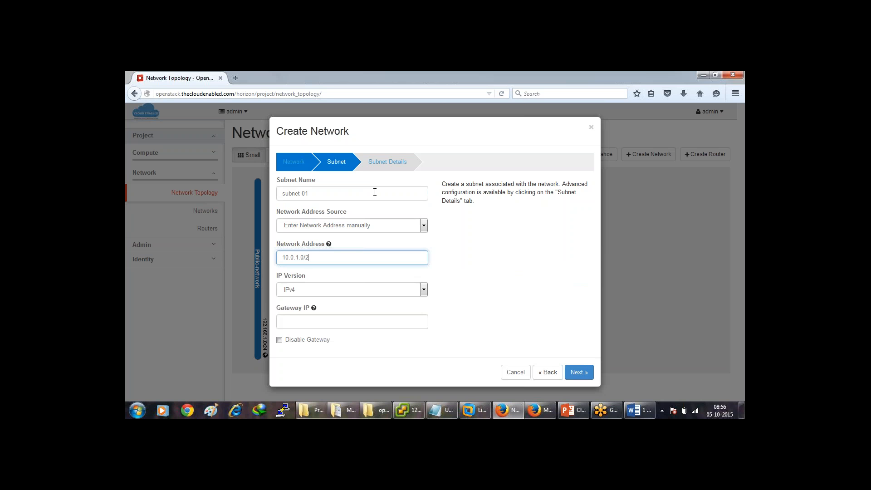
key(Tab)
key(Tab)
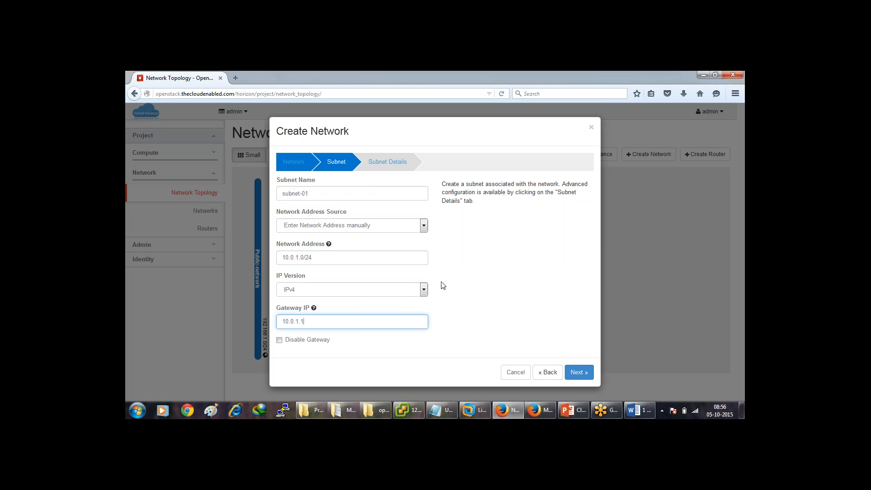
Add DNS name server 8.8.8.8 and create the PVT-01 network.
click(578, 371)
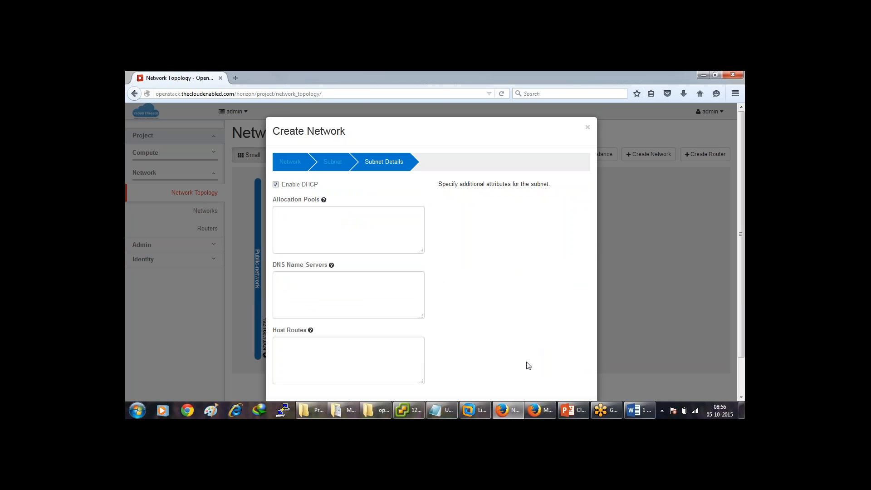
click(398, 306)
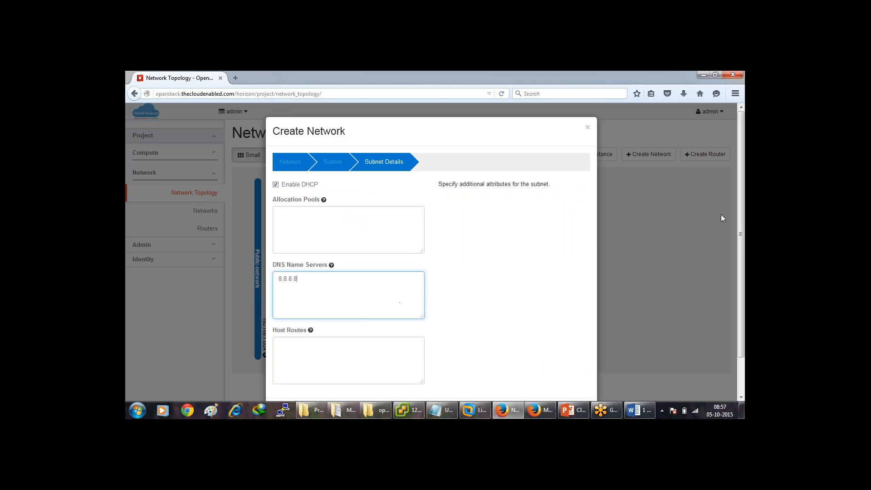
text(8.8.8.8)
scroll(739, 271, down, 2)
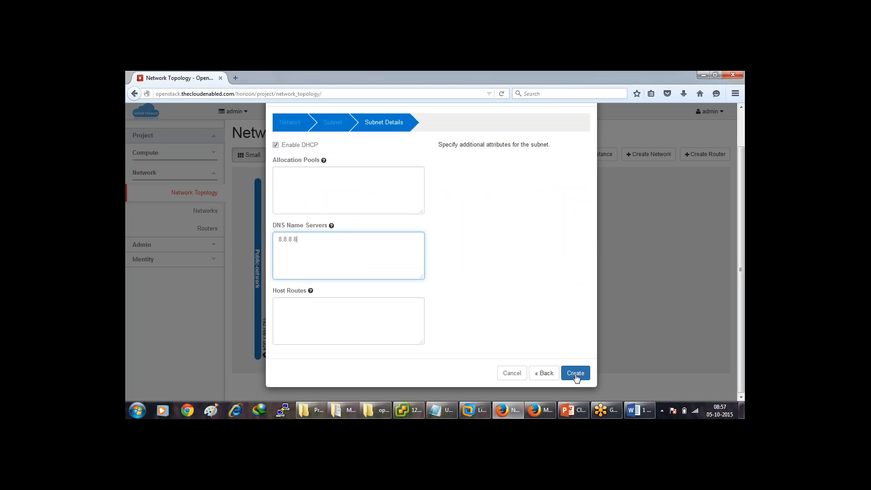
click(576, 374)
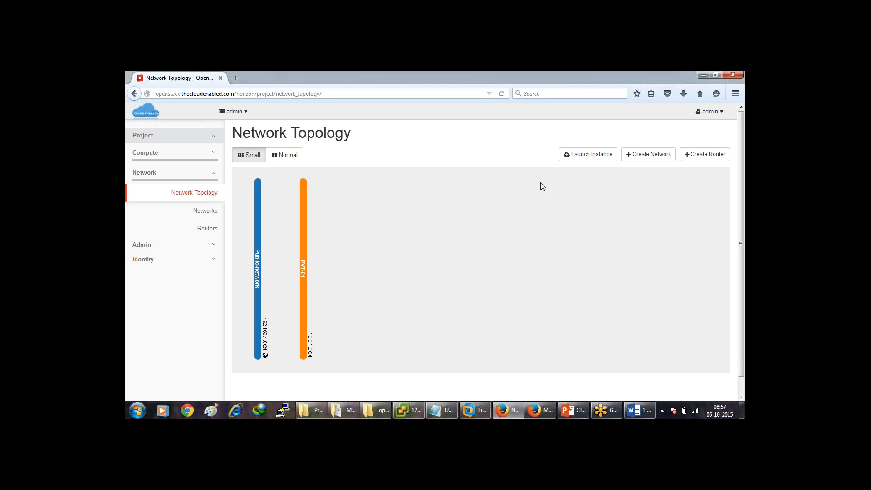
Start network pvt-02 with subnet2, address 10.0.2.0/24 and gateway 10.0.2.1.
click(662, 156)
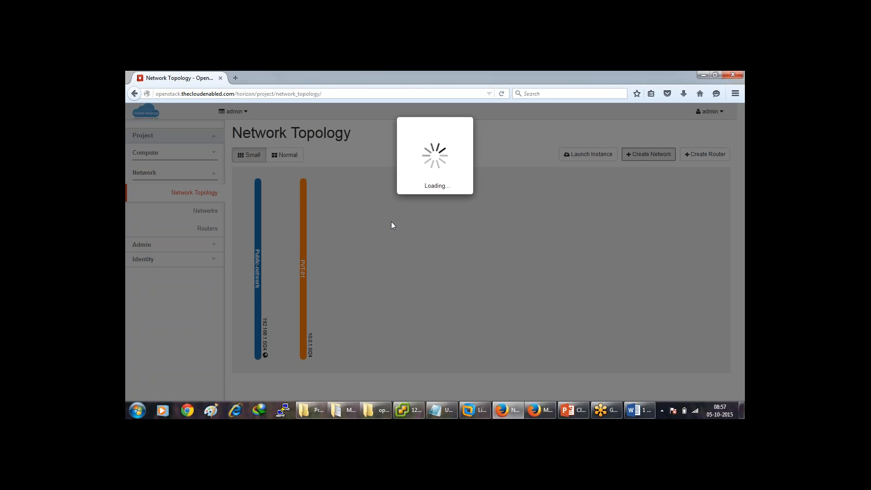
text(p)
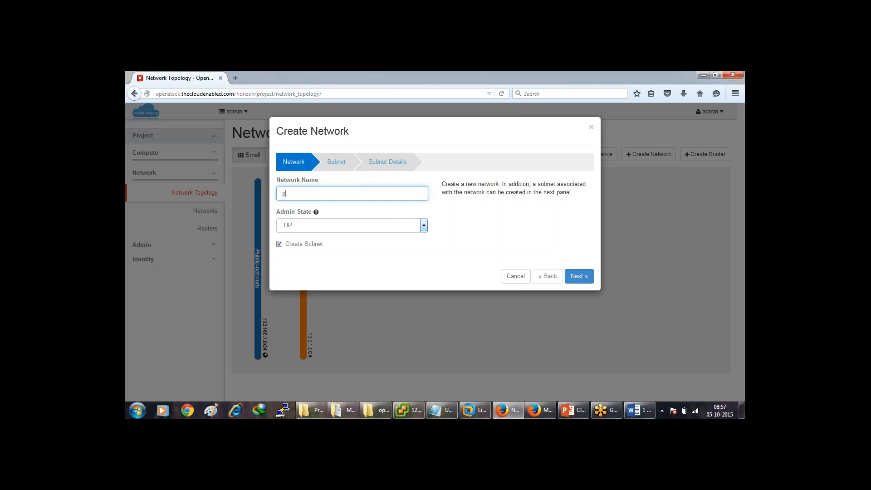
text(vt-02)
click(579, 276)
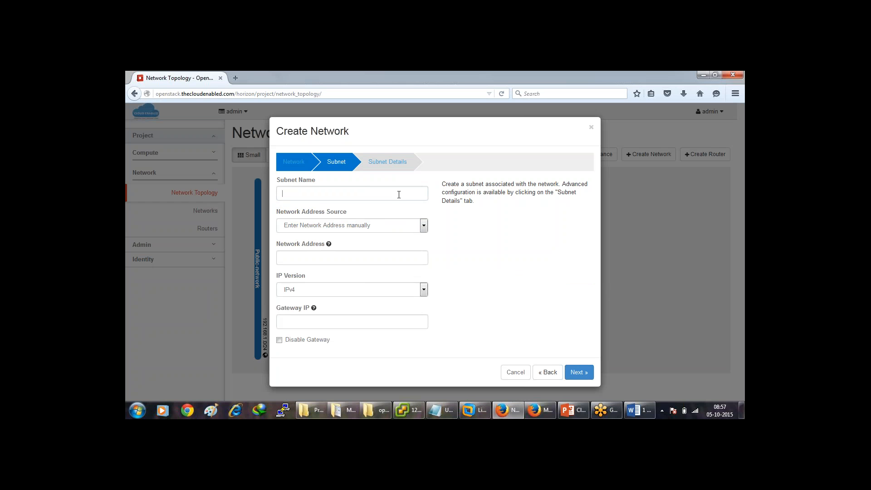
text(subnet2)
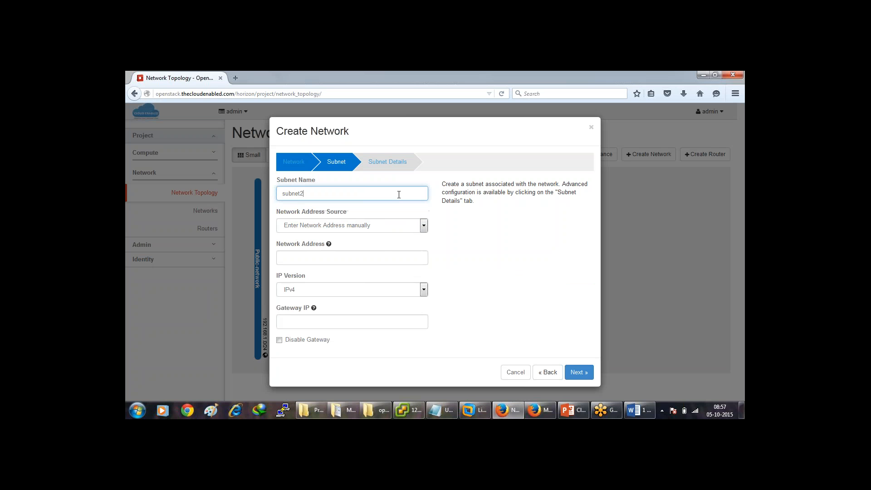
click(282, 257)
text(10.0.2.0/24)
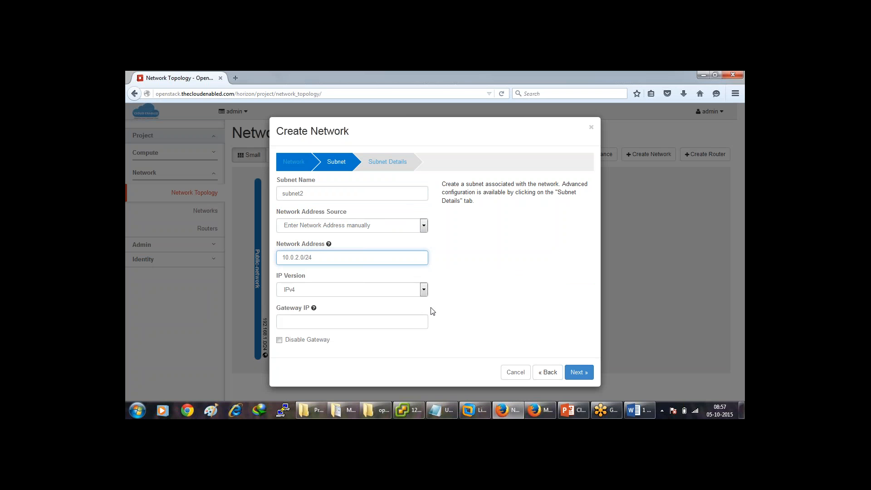
key(Tab)
key(Tab)
text(1)
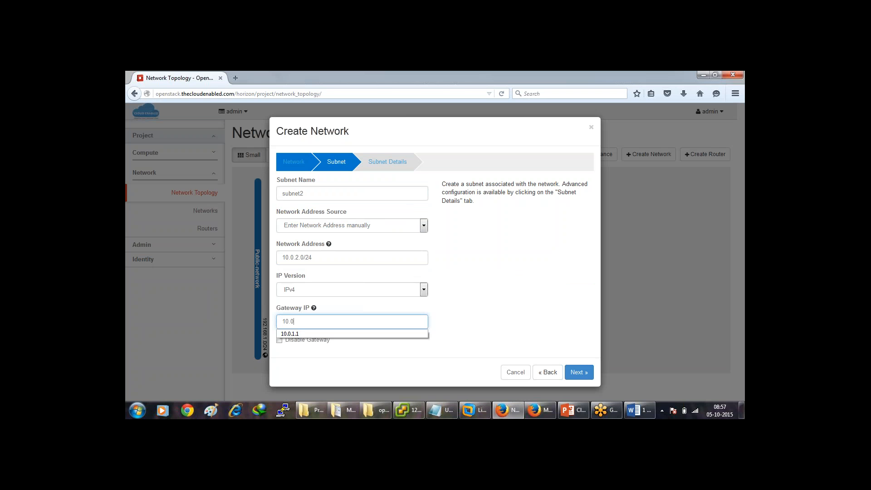
text(0.0.2.1)
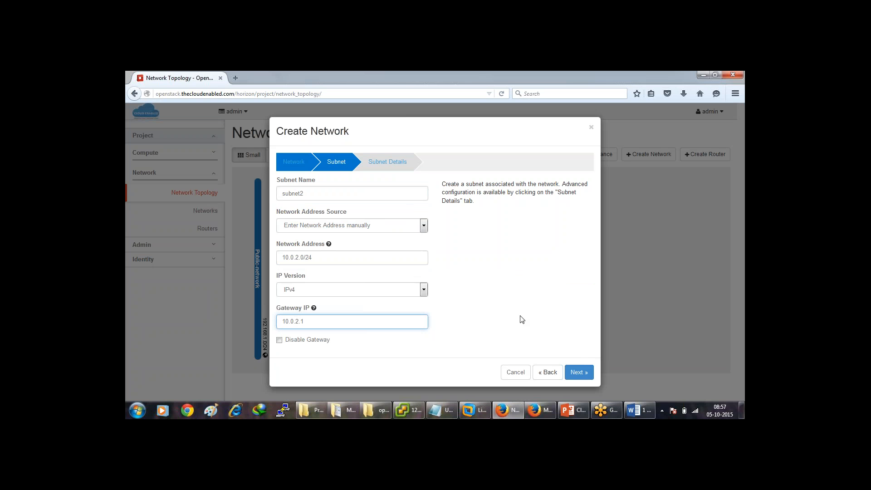
Set DNS name server 8.8.8.8 and create the pvt-02 network.
click(578, 370)
click(345, 291)
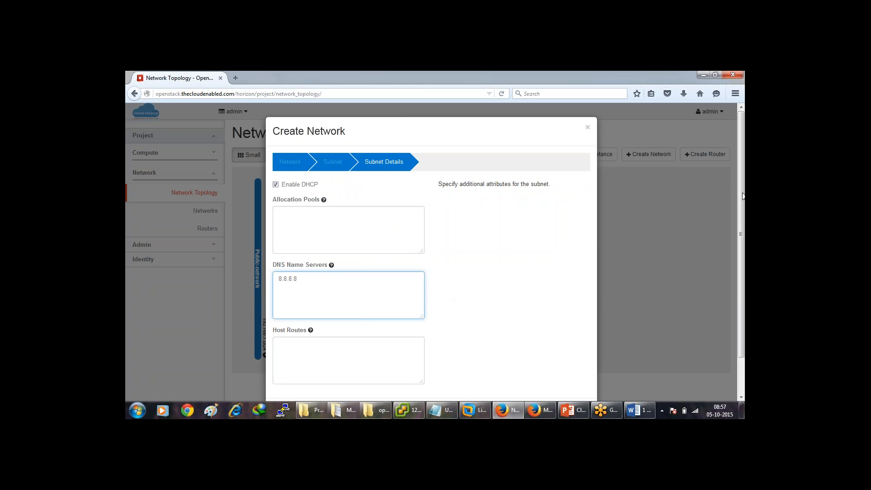
scroll(724, 179, down, 2)
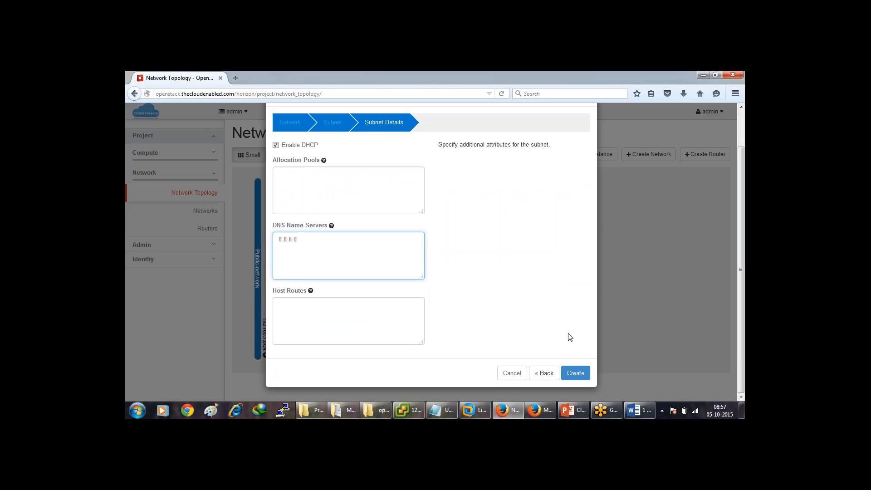
click(575, 372)
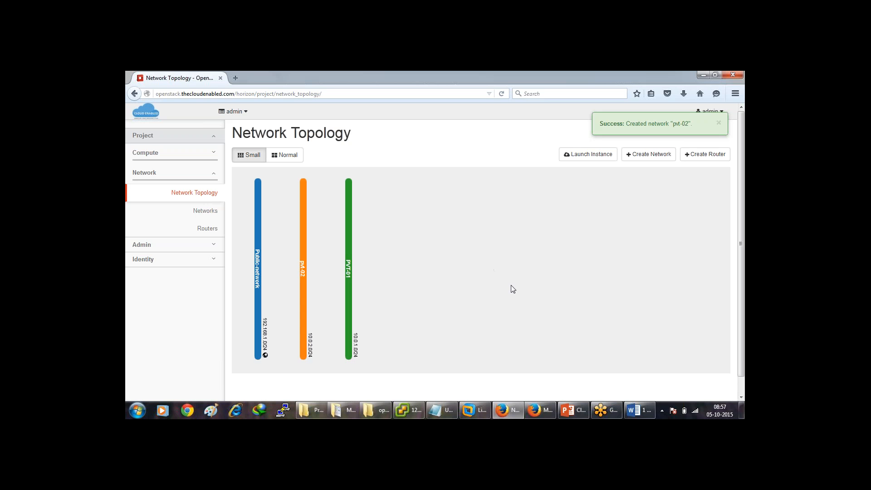
Start a new instance named VM-01 in the newyork availability zone.
click(598, 157)
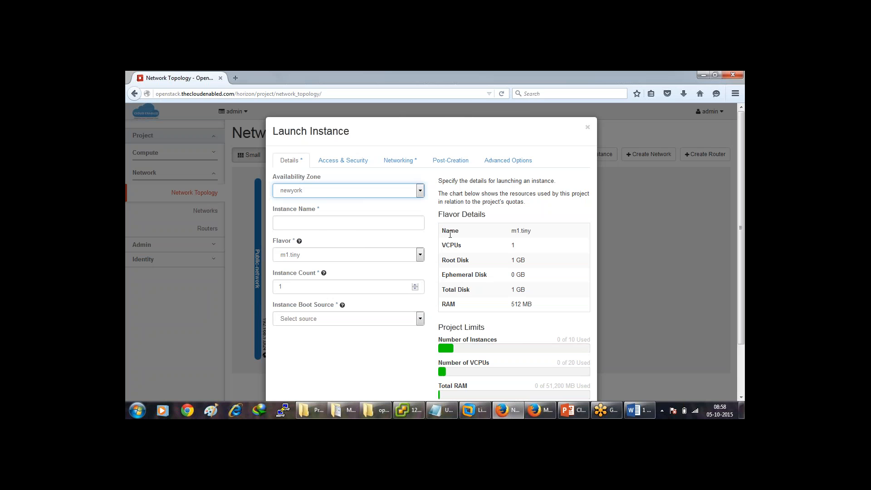
click(378, 193)
click(378, 194)
click(352, 225)
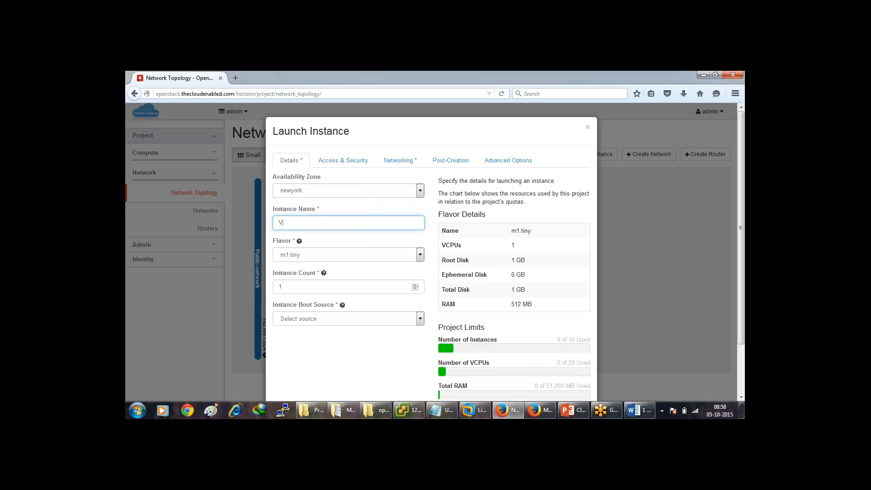
key(Tab)
key(Tab)
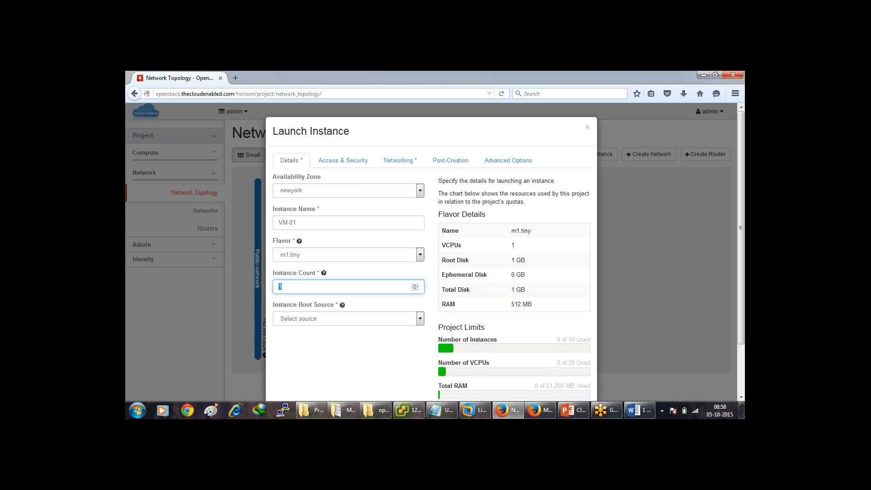
Boot VM-01 from the cirros_x86_64 image, attach it to PVT-01, and launch it.
click(396, 323)
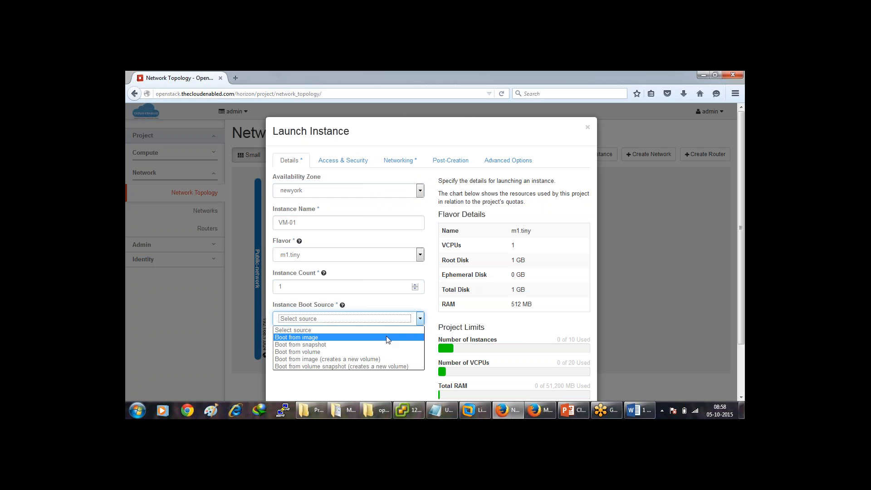
click(386, 336)
click(388, 354)
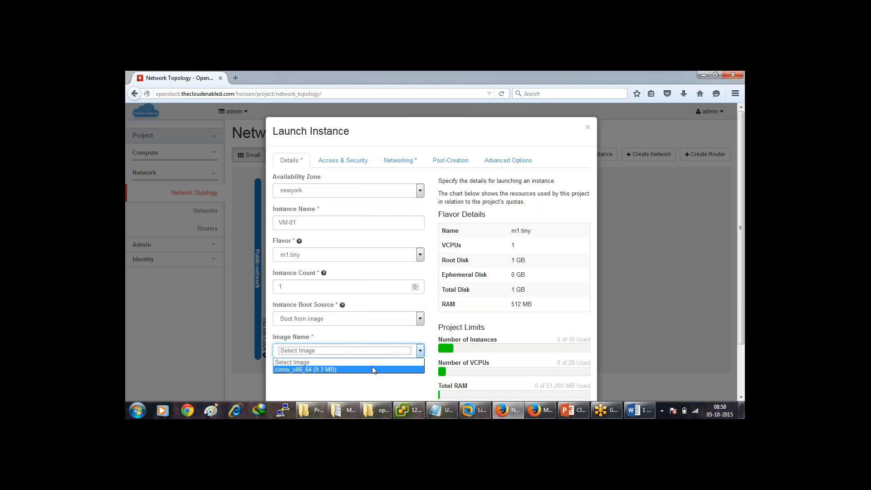
click(372, 367)
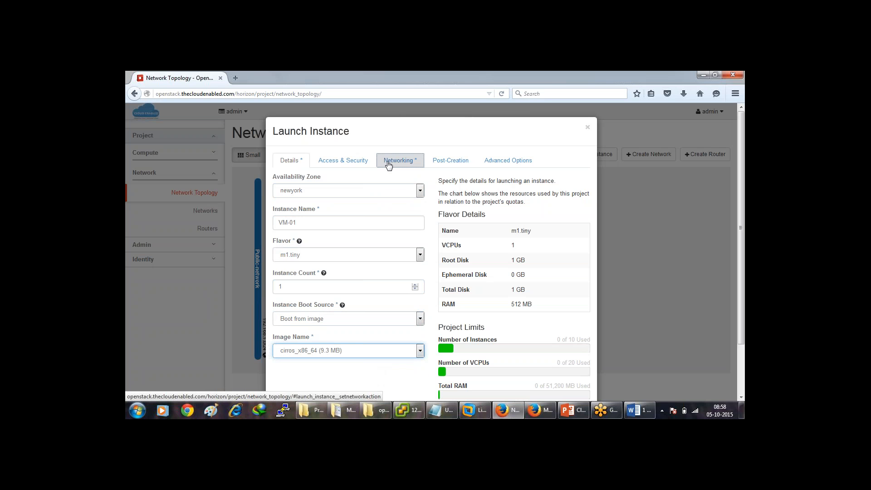
click(393, 161)
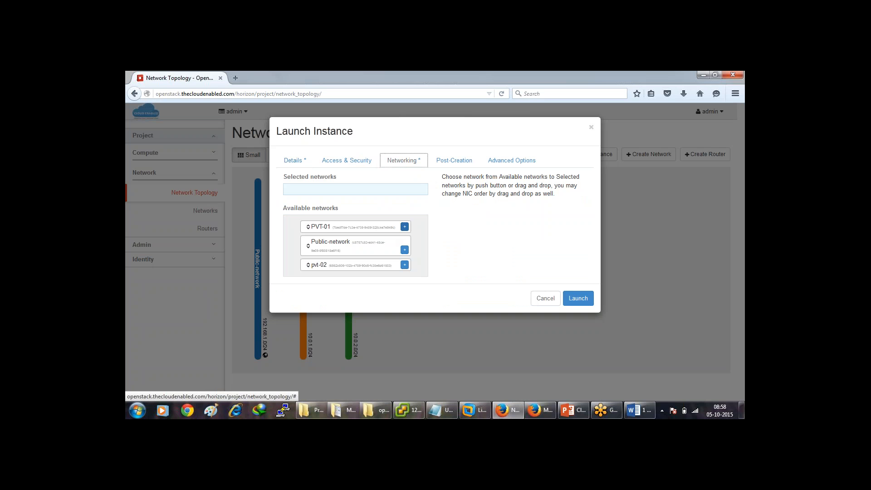
click(405, 226)
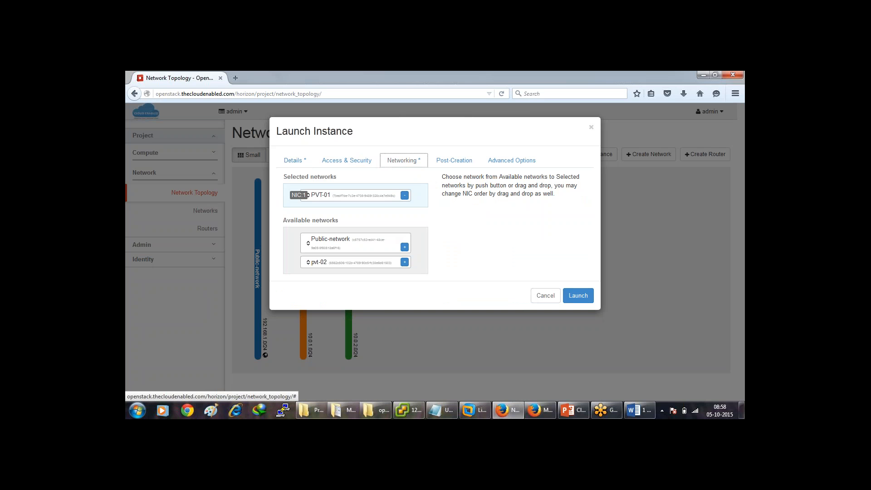
click(579, 298)
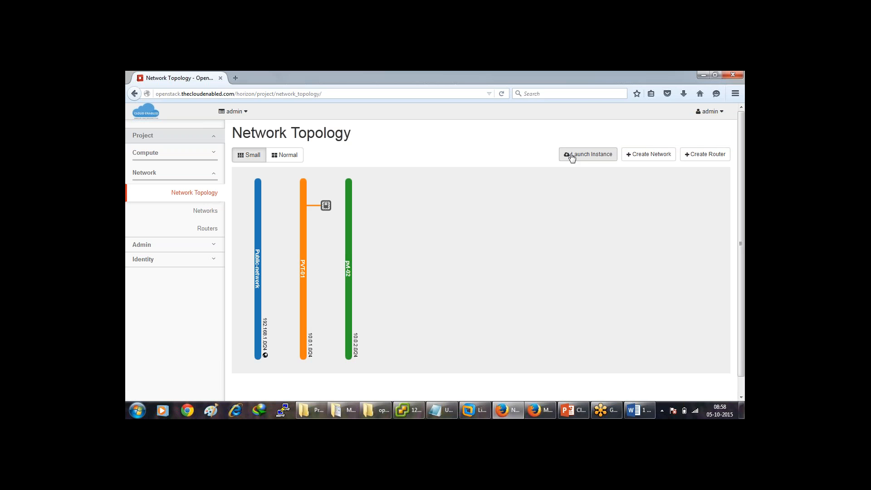
Start another instance named VM-02.
click(609, 159)
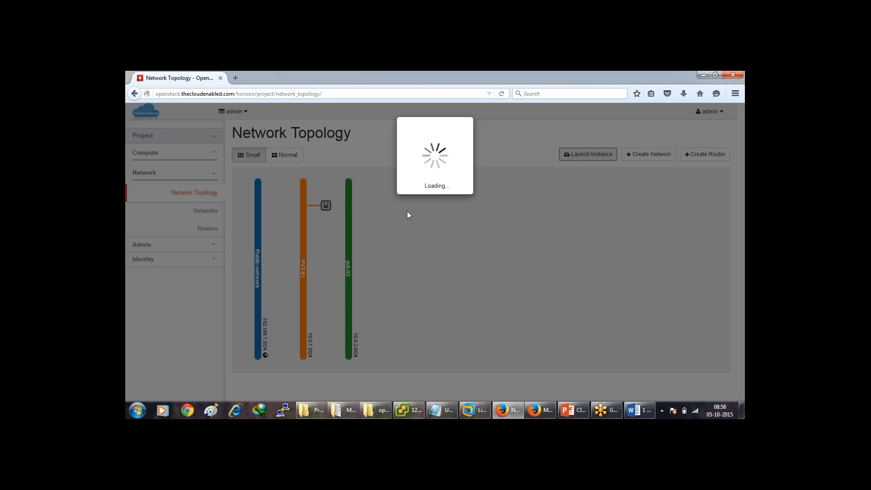
click(376, 220)
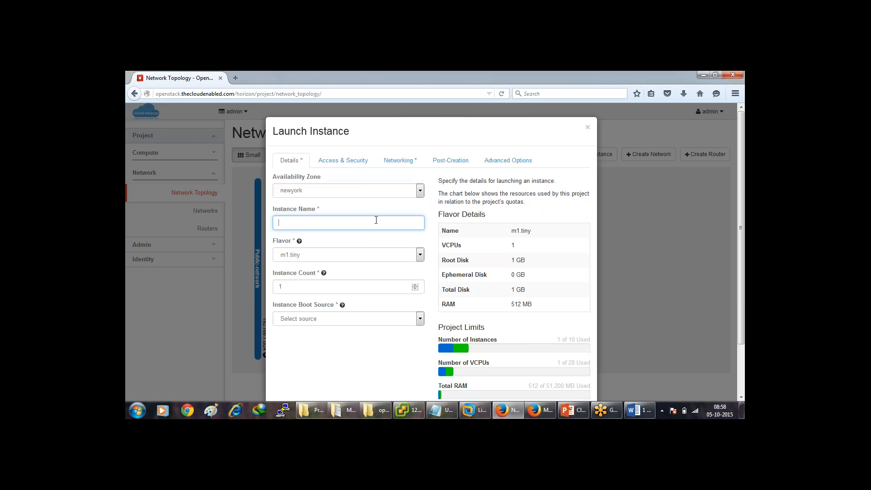
text(VM-02)
key(Tab)
key(Tab)
key(Tab)
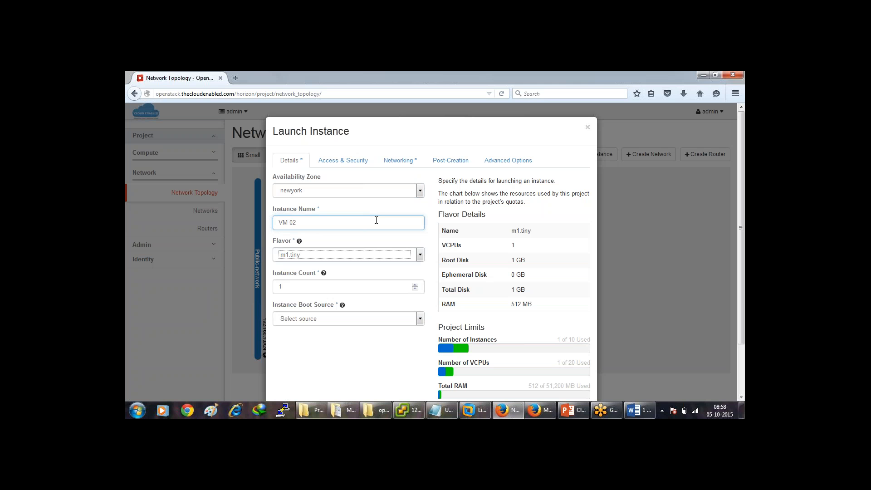
Boot VM-02 from the cirros_x86_64 image, attach it to pvt-02, and launch it.
click(406, 319)
click(389, 340)
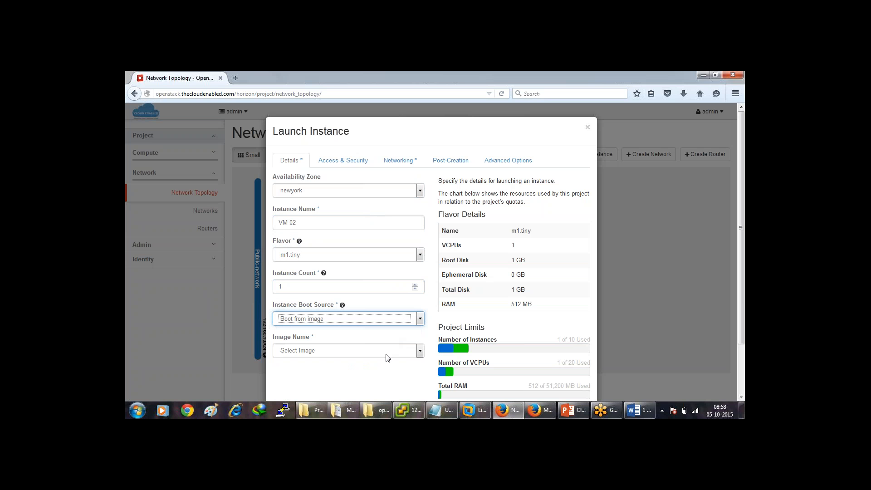
click(387, 357)
click(376, 370)
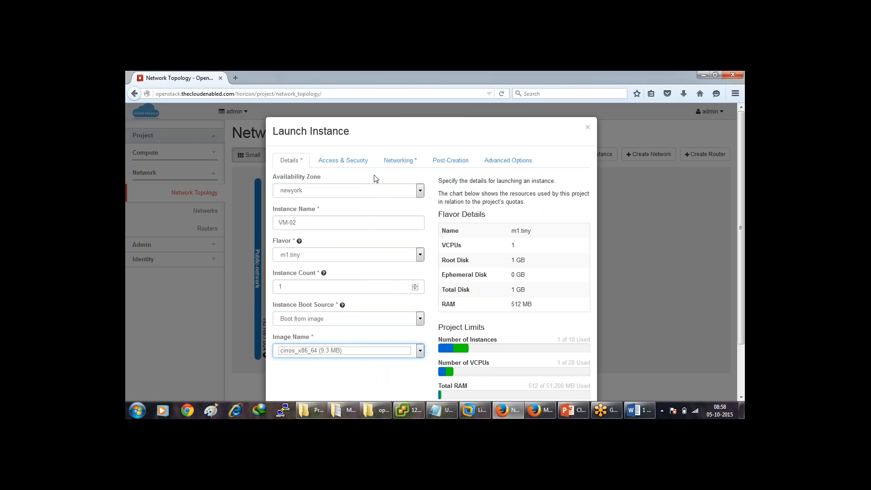
click(394, 164)
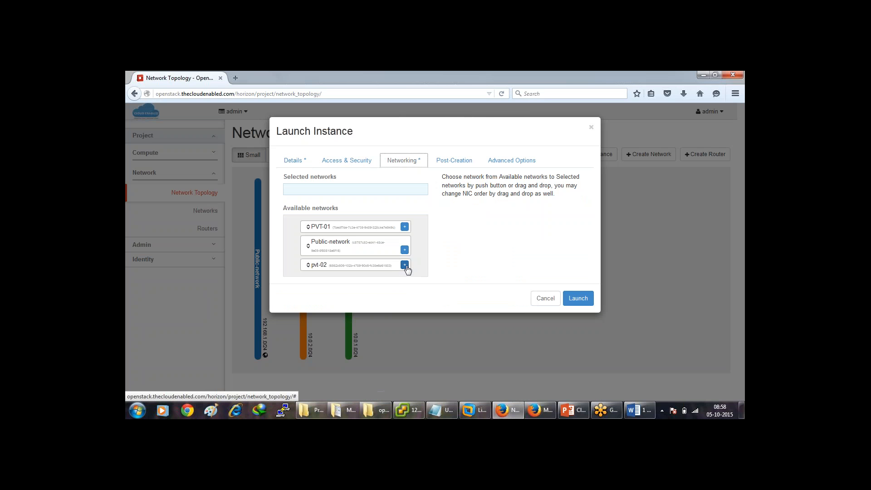
click(405, 265)
click(580, 298)
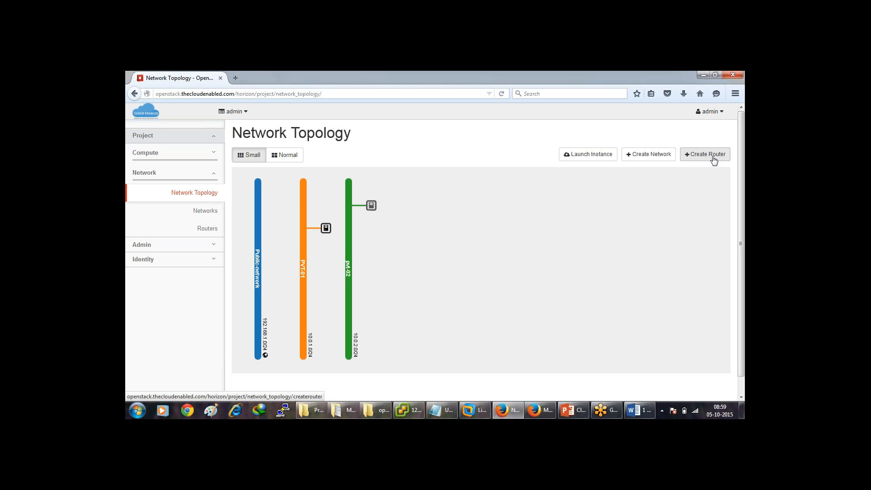
Check the VM-01 and VM-02 status popups on the topology, then begin a new router.
click(371, 206)
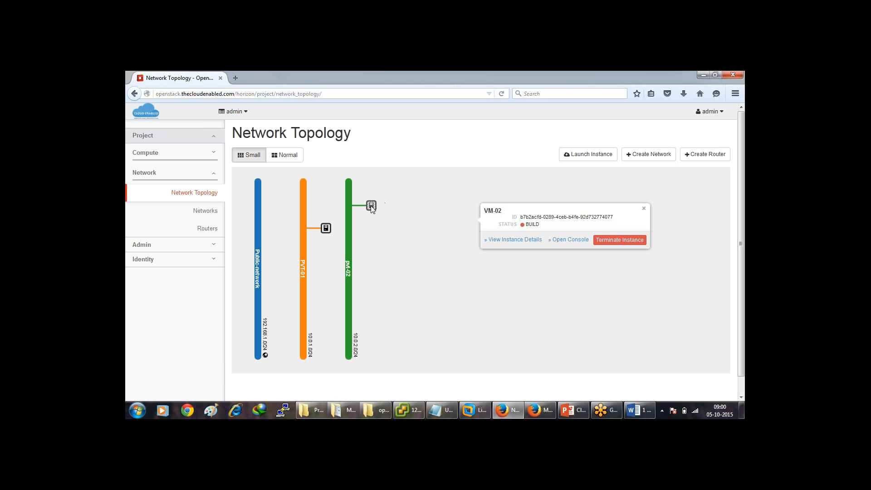
click(326, 229)
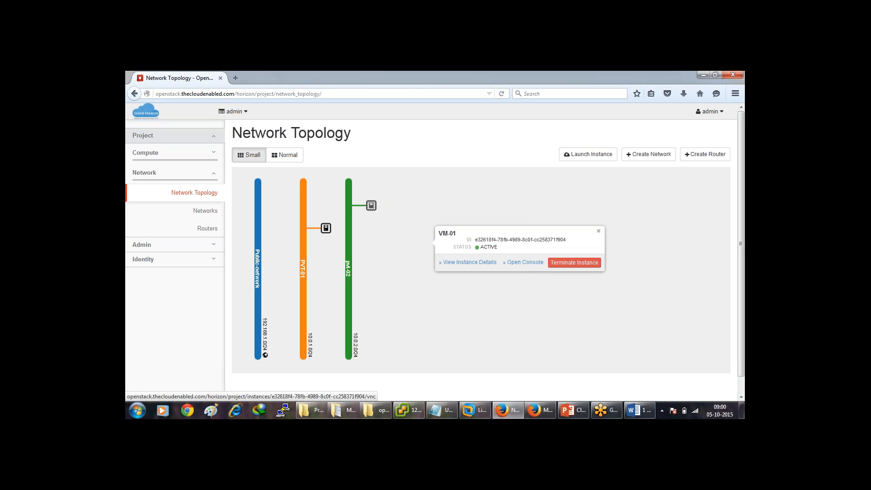
click(373, 207)
click(499, 147)
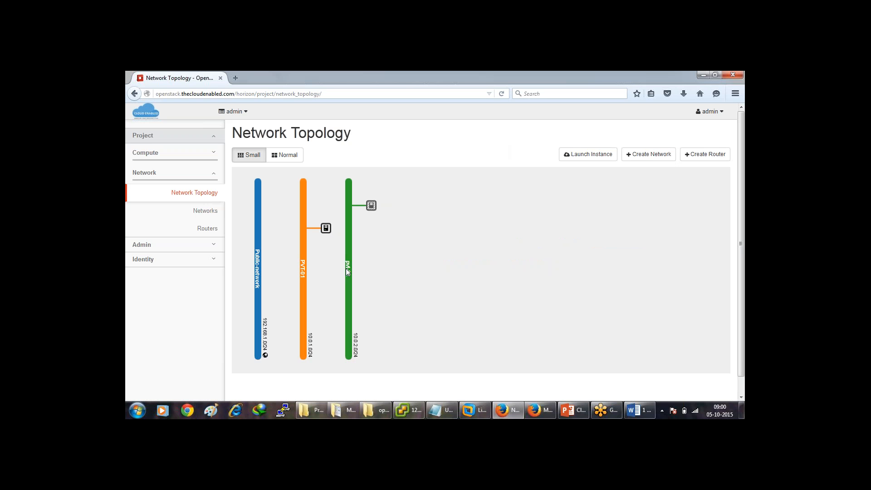
click(325, 229)
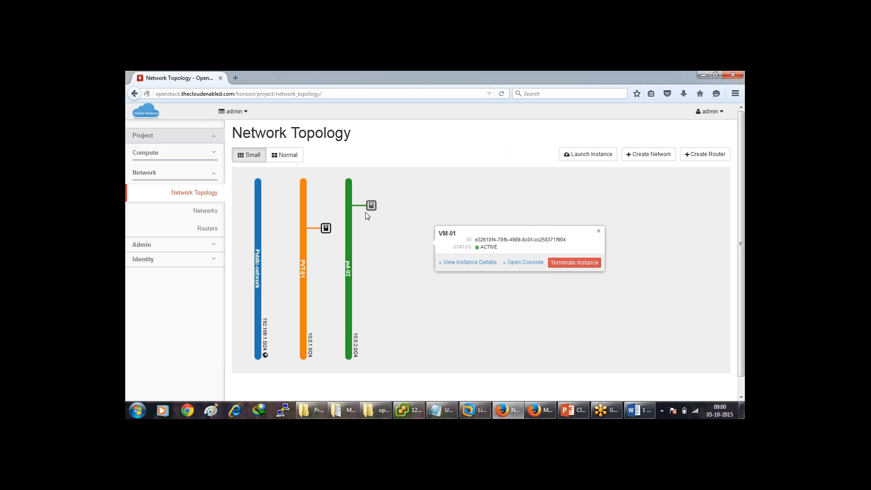
click(708, 154)
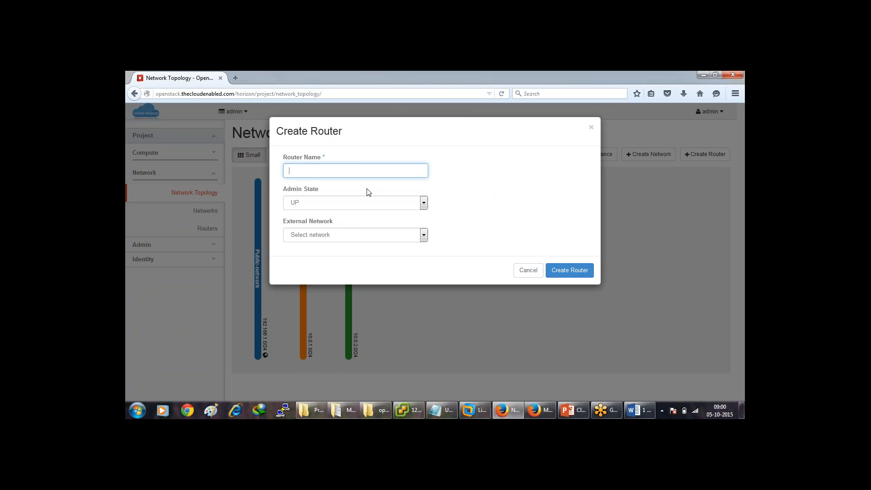
Create router cloudenabledrouter with no external network selected.
text(cloudenab)
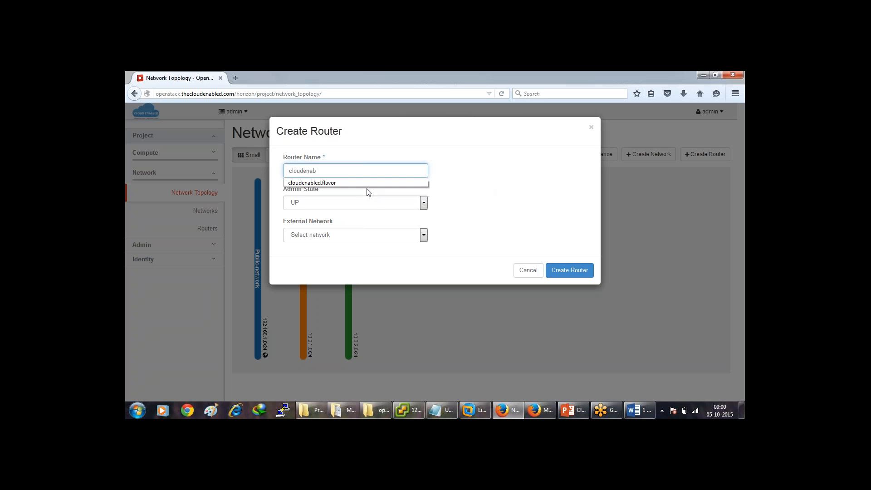
text(ledro)
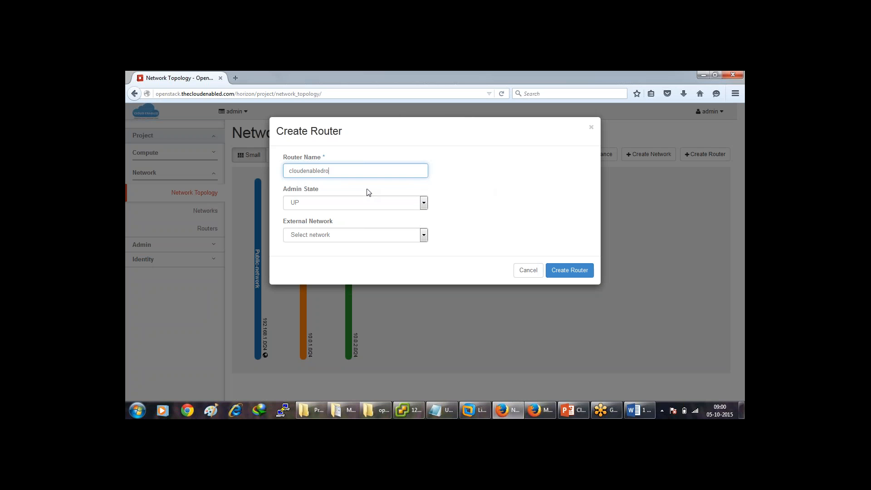
text(uter)
click(418, 236)
click(470, 227)
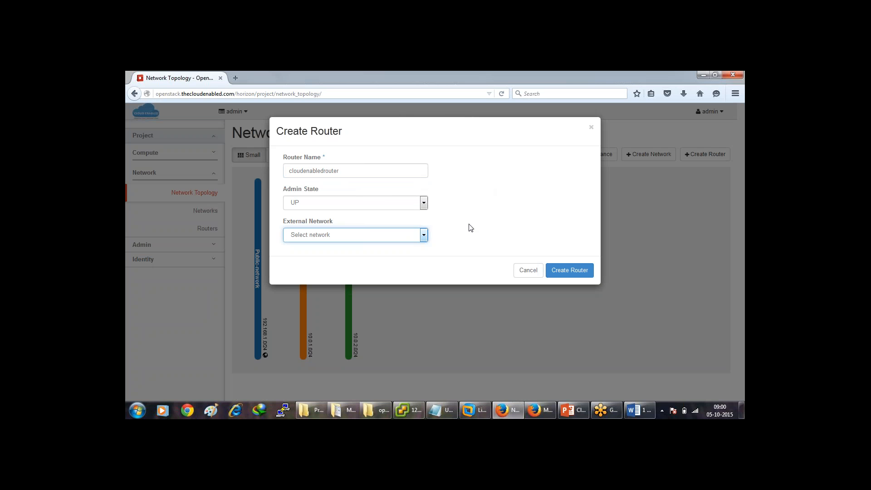
click(559, 271)
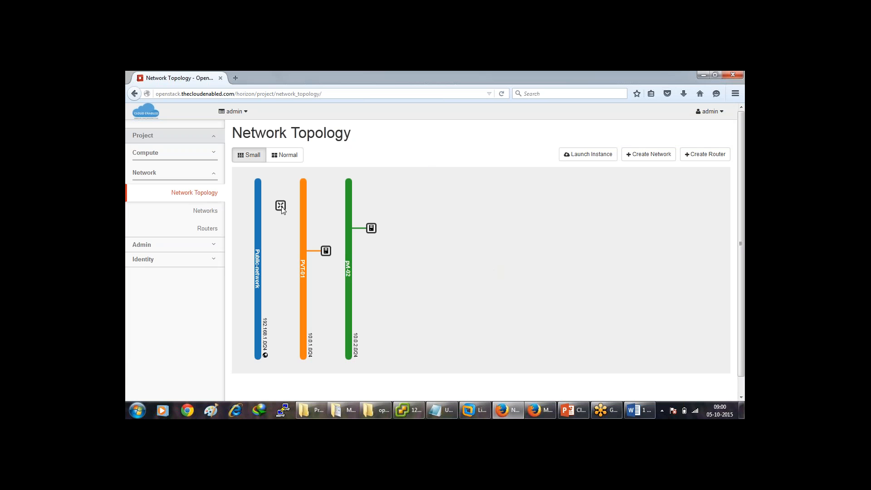
Check cloudenabledrouter's ACTIVE summary on the topology and go to its full details.
click(281, 207)
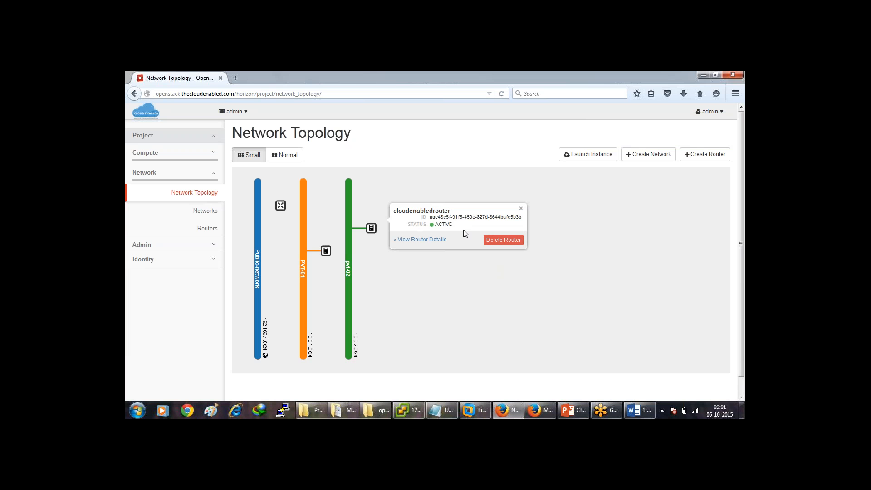
click(441, 240)
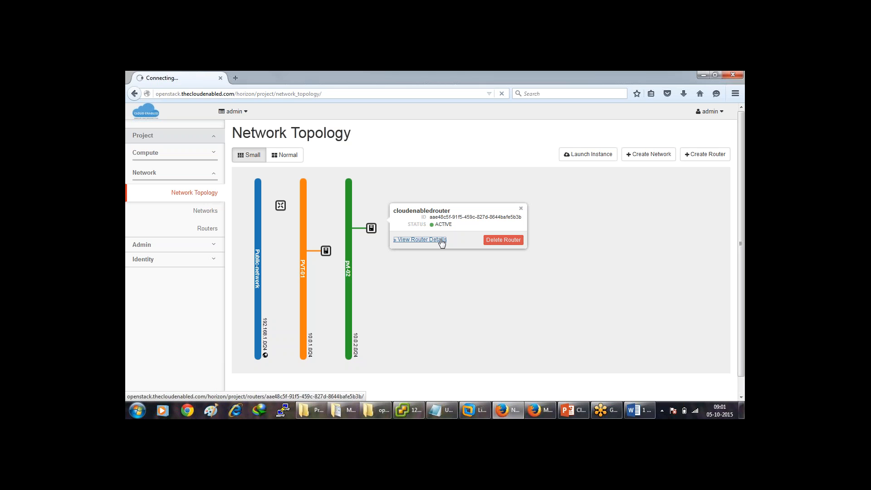
Open cloudenabledrouter's details page from the Routers list.
click(215, 232)
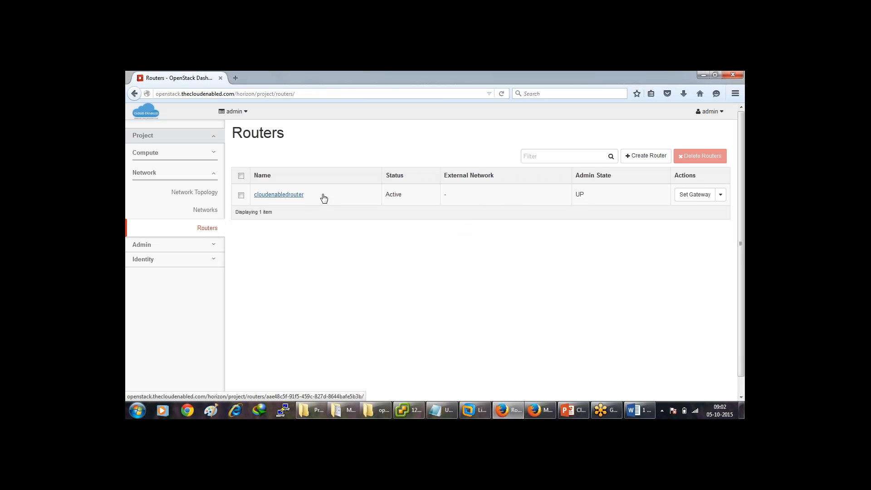
click(303, 196)
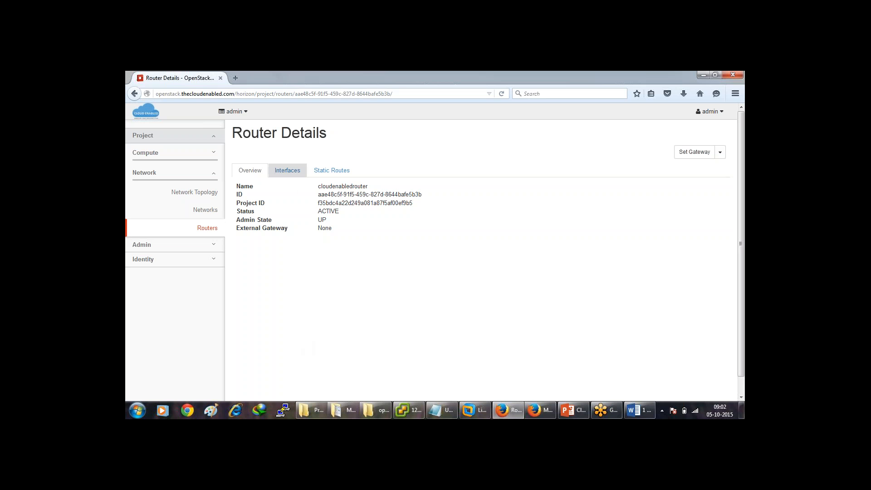
Add a router interface on the PVT-01 subnet, giving 10.0.1.1.
click(290, 172)
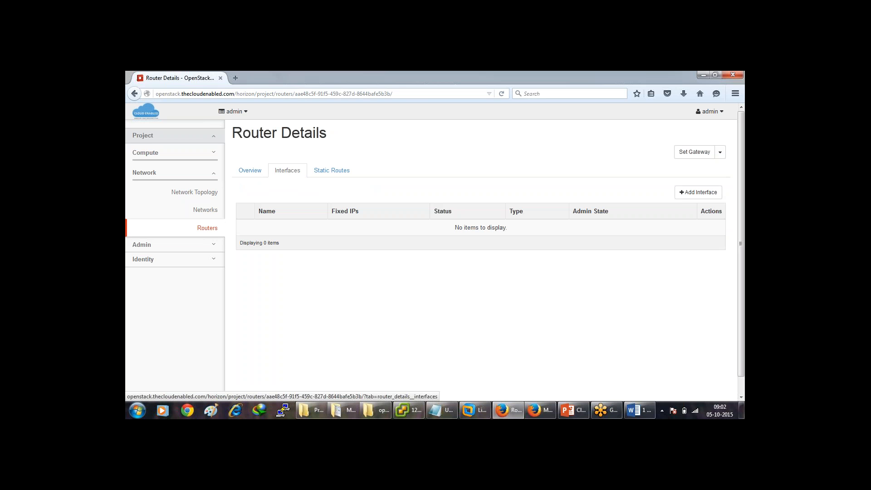
click(698, 192)
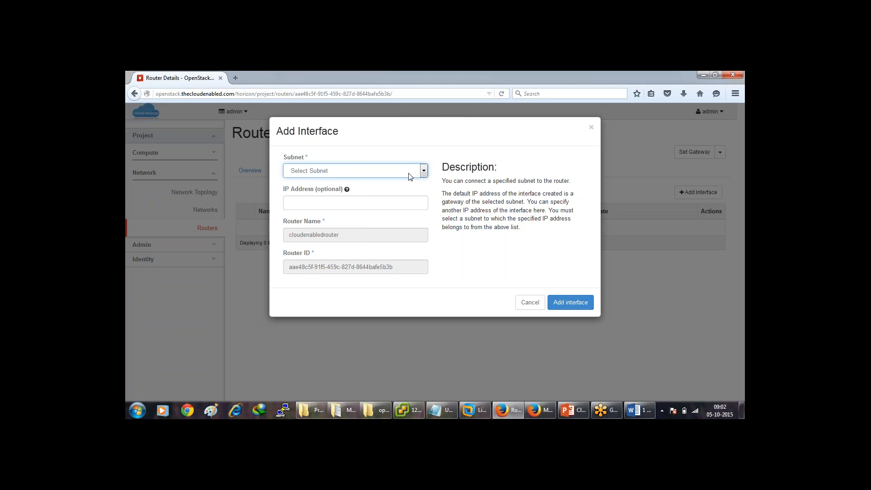
click(409, 173)
click(399, 196)
click(563, 302)
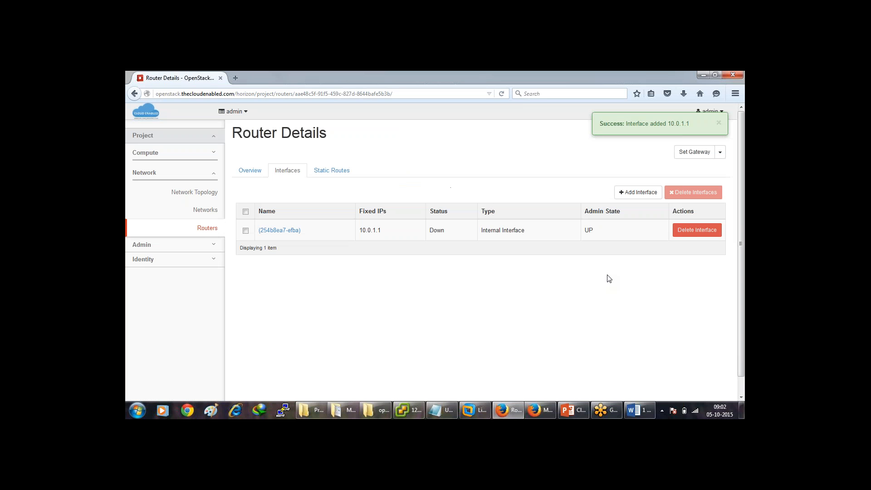
Add a second router interface on the pvt-02 subnet2 (10.0.2.0/24).
click(640, 192)
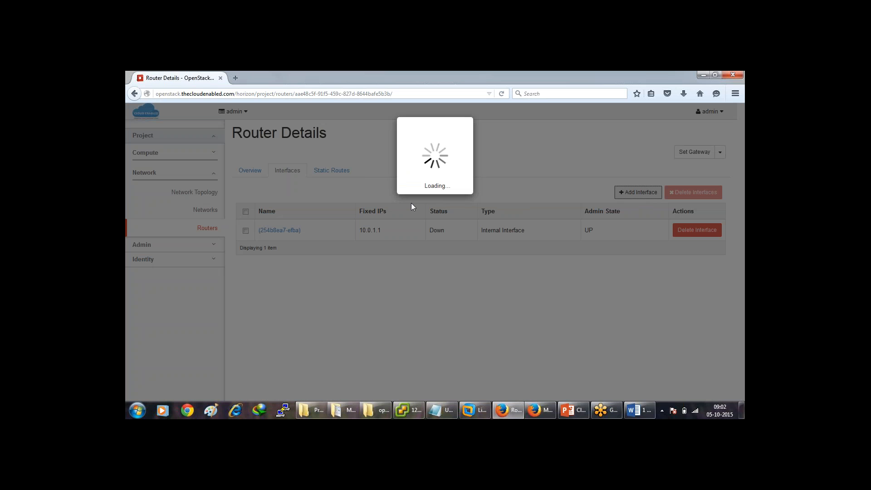
click(395, 171)
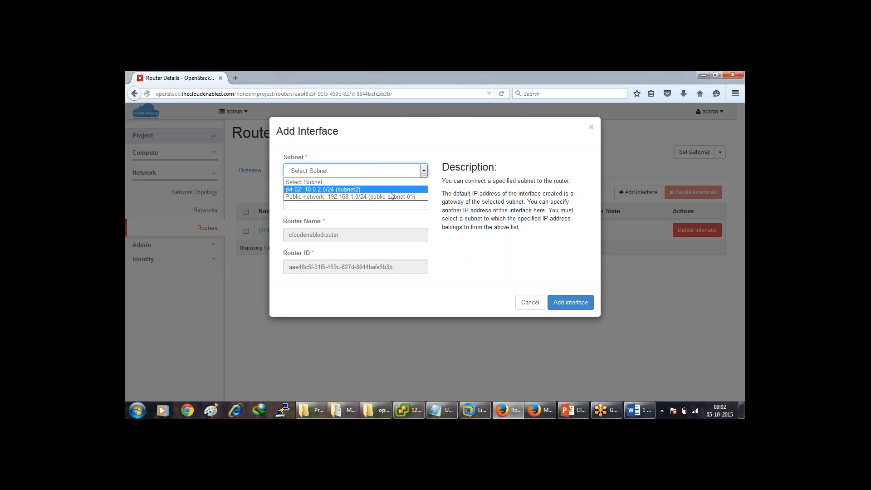
click(391, 191)
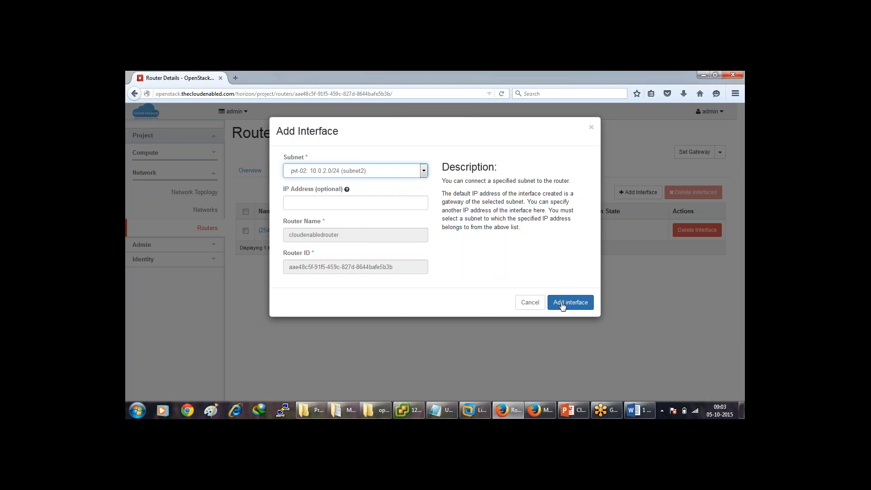
click(565, 303)
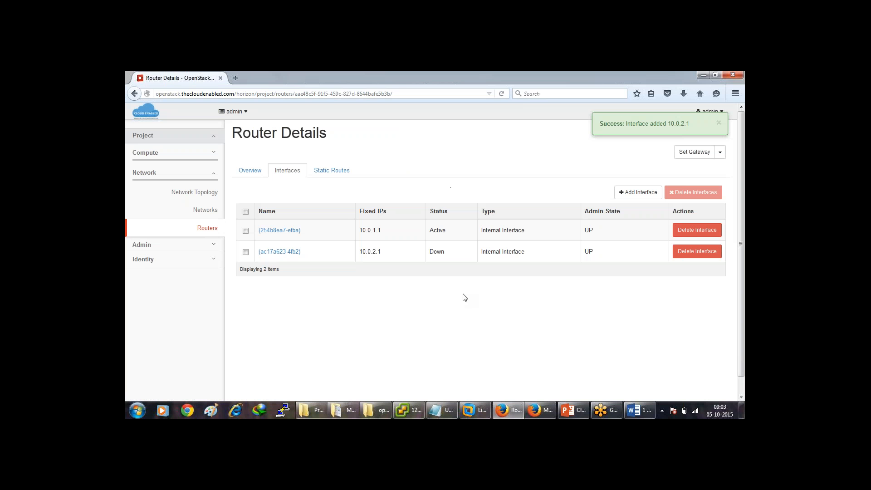
Confirm cloudenabledrouter has no static routes, then return to its overview and the Network Topology.
click(335, 178)
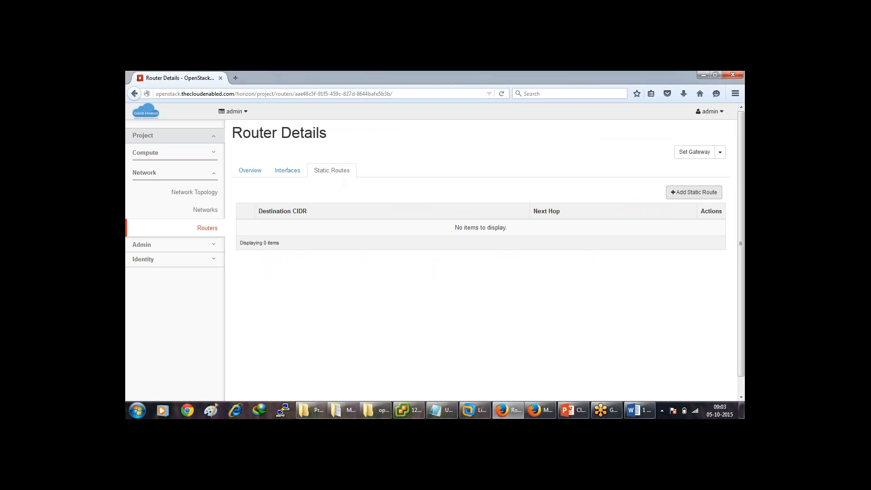
click(685, 195)
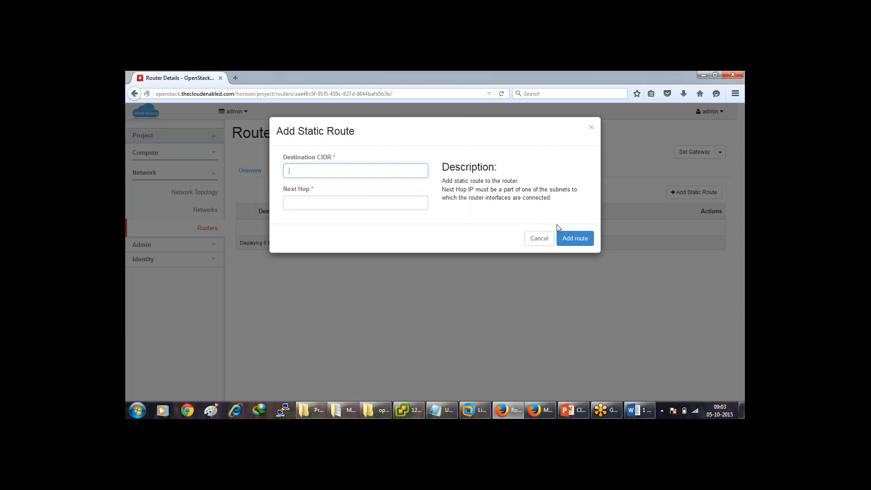
click(540, 239)
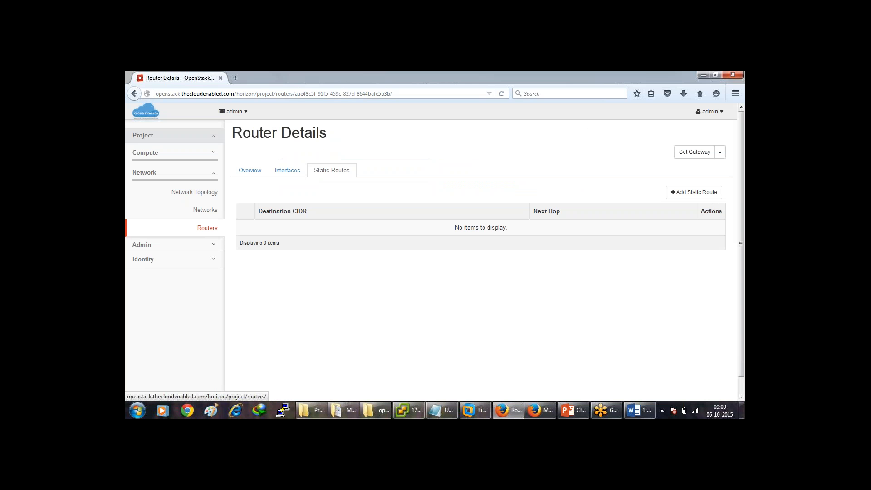
click(251, 171)
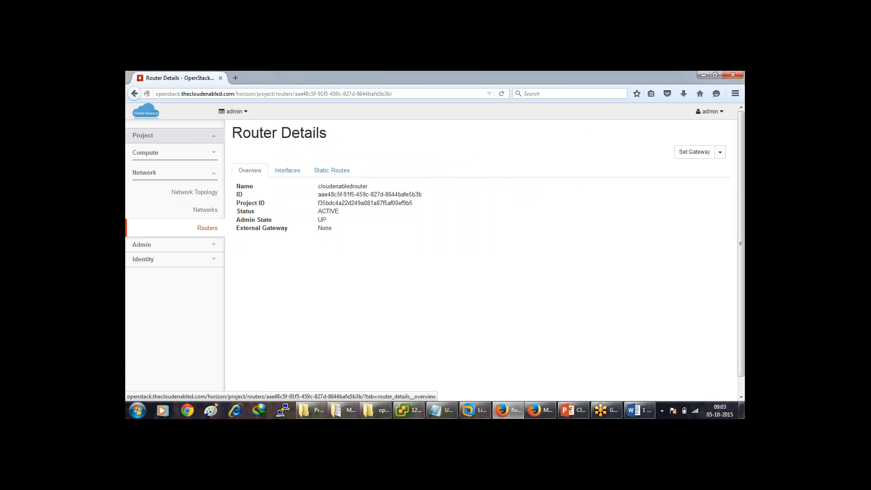
click(206, 200)
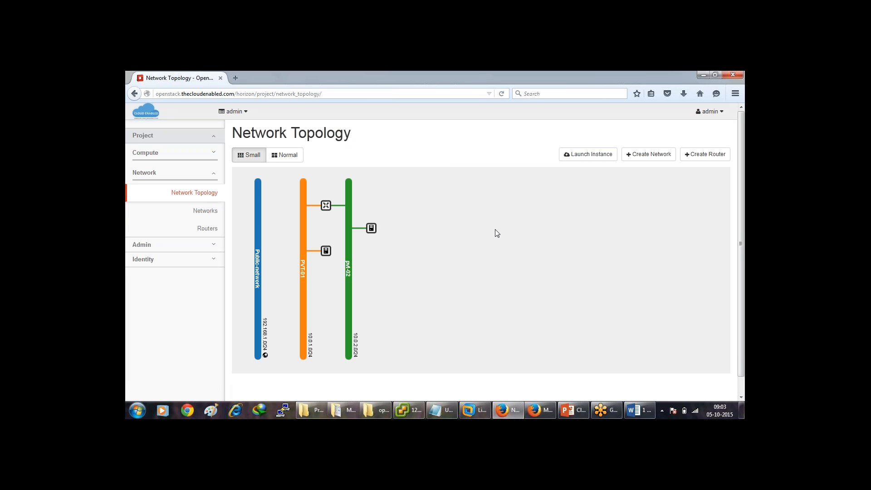
Inspect the router and instance icons in Network Topology, then open VM-01's console.
mouse_move(326, 250)
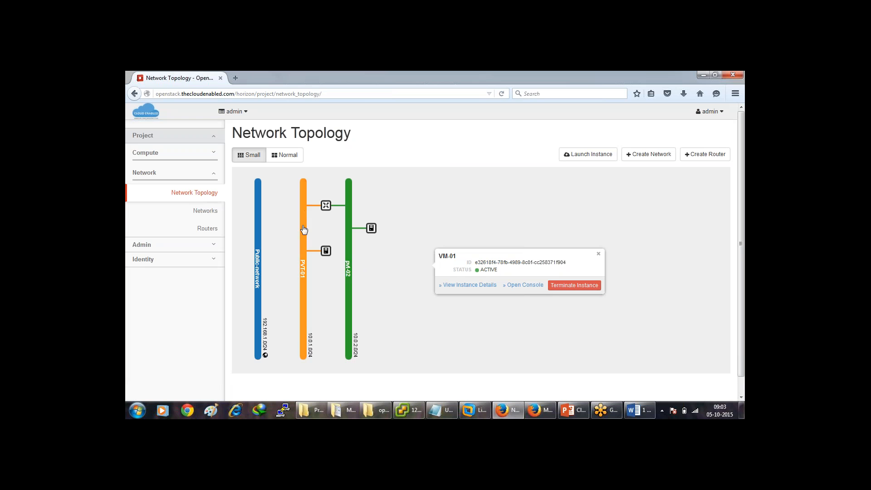
mouse_move(330, 212)
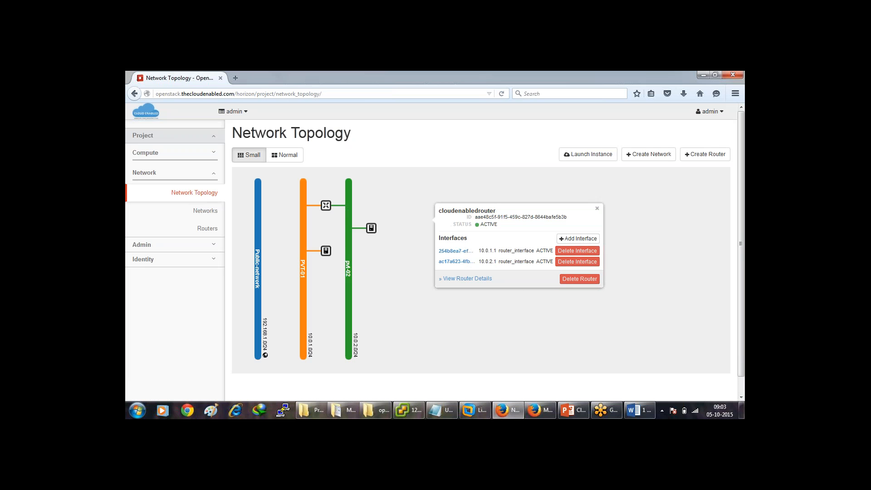
mouse_move(370, 229)
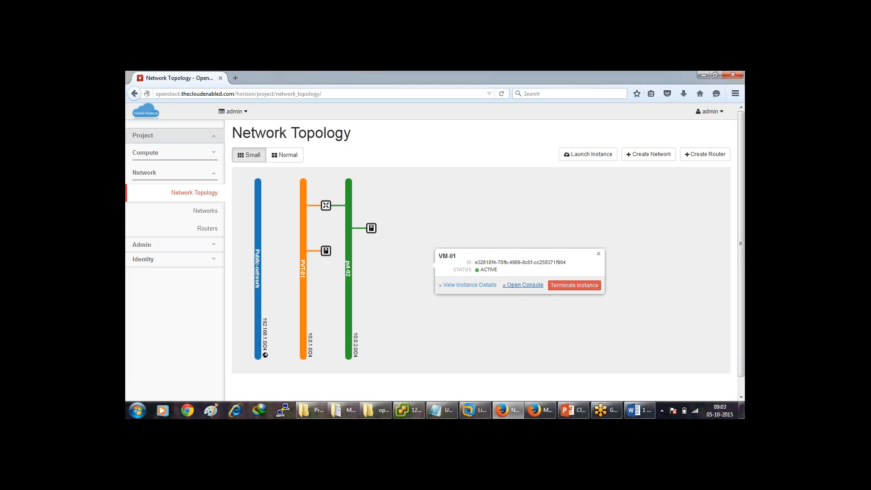
click(522, 285)
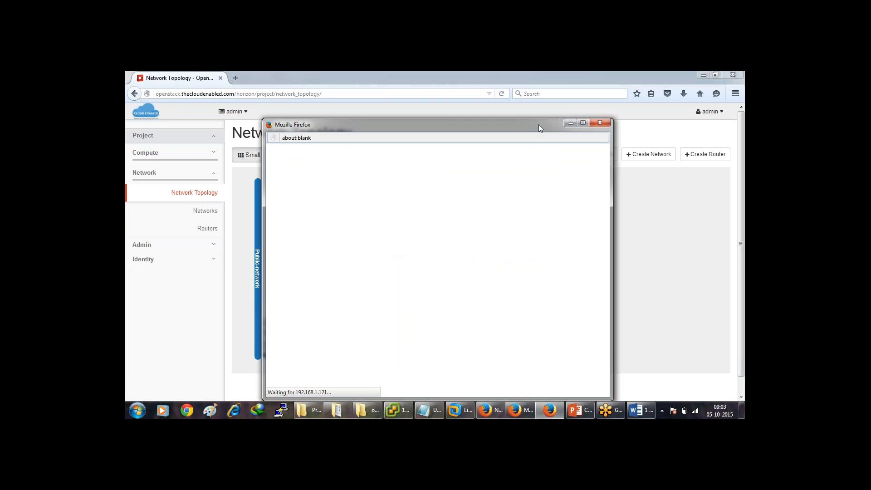
Log in to VM-01's console as cirros with the default password.
drag(539, 126, 522, 108)
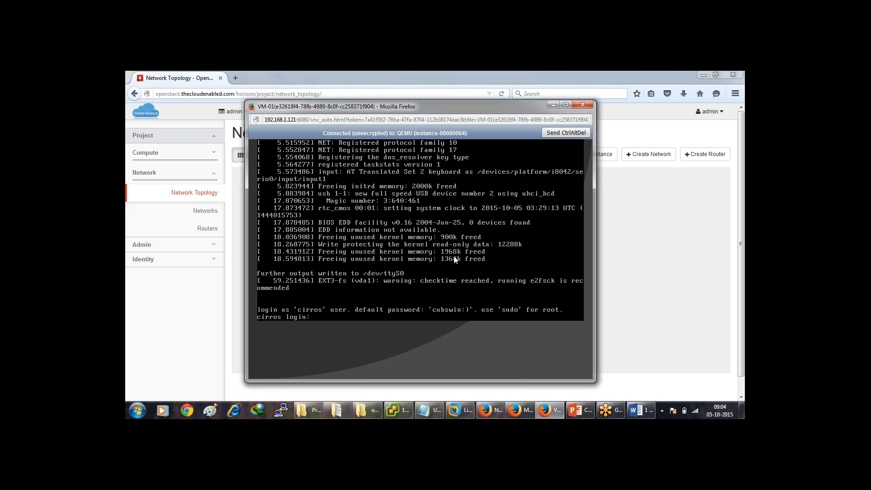
text(cirros)
key(Return)
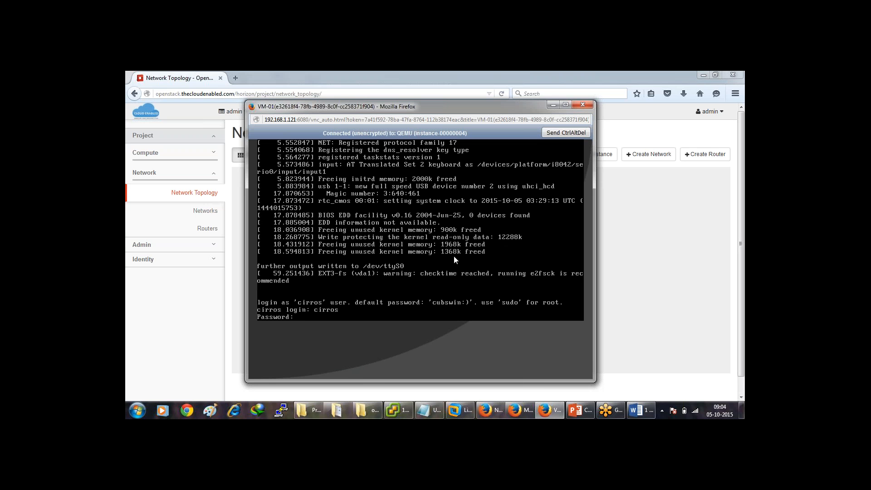
key(Return)
Run ifconfig to show eth0 at 10.0.1.3 and move the console beside the topology.
text(i)
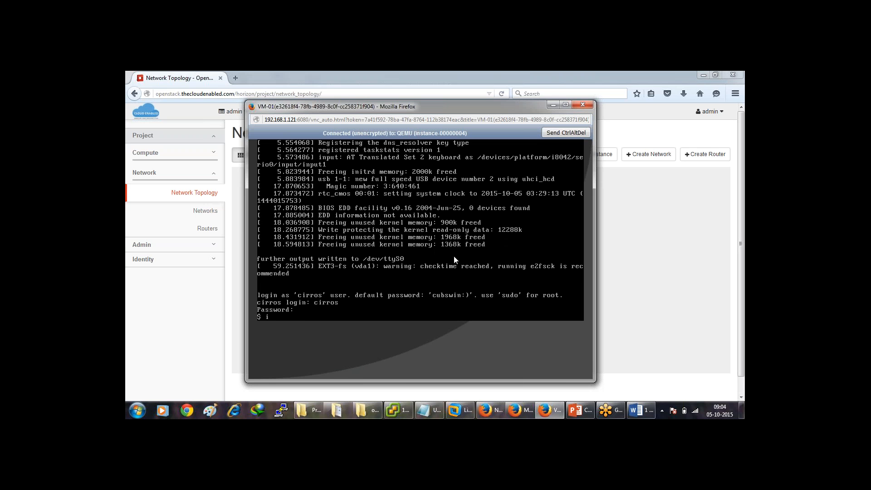
text(fconfig)
key(Return)
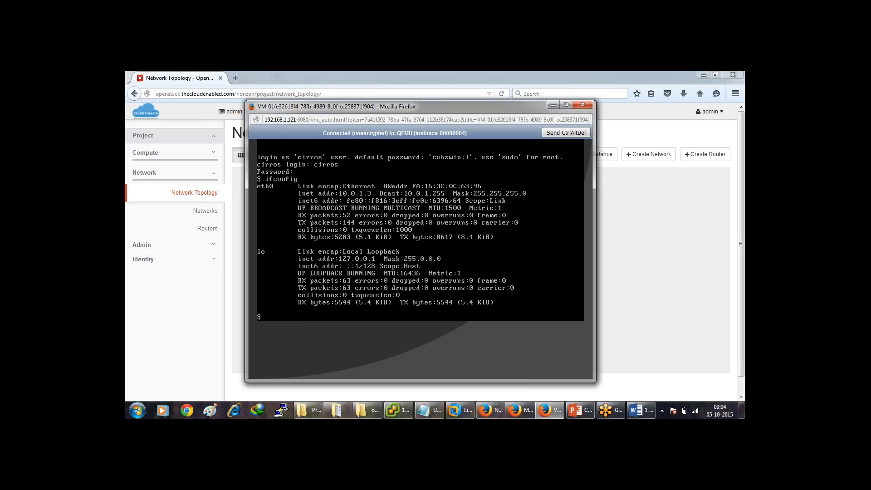
drag(534, 112, 701, 149)
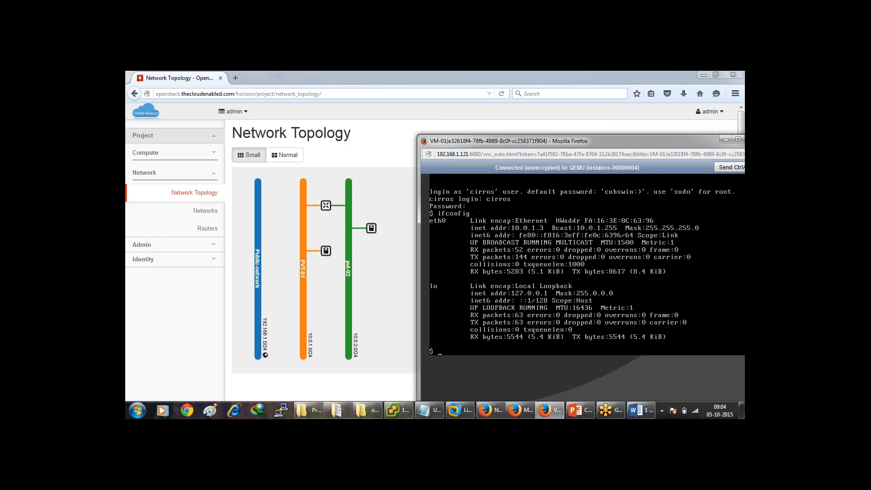
Open VM-02's console from the topology map and log in as cirros.
click(371, 228)
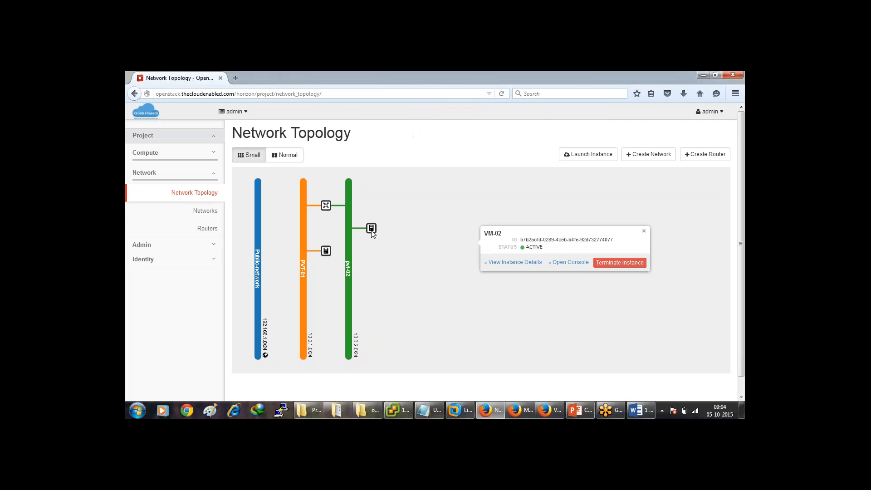
click(549, 264)
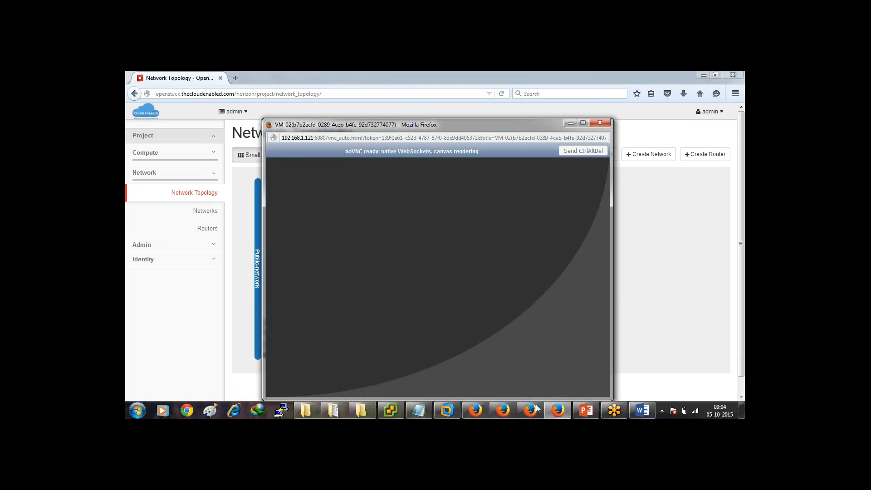
text(c)
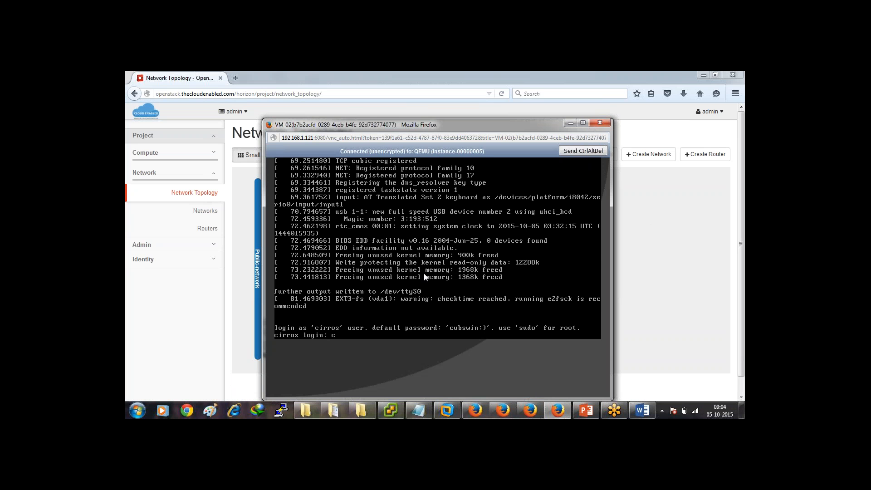
text(irros)
key(Return)
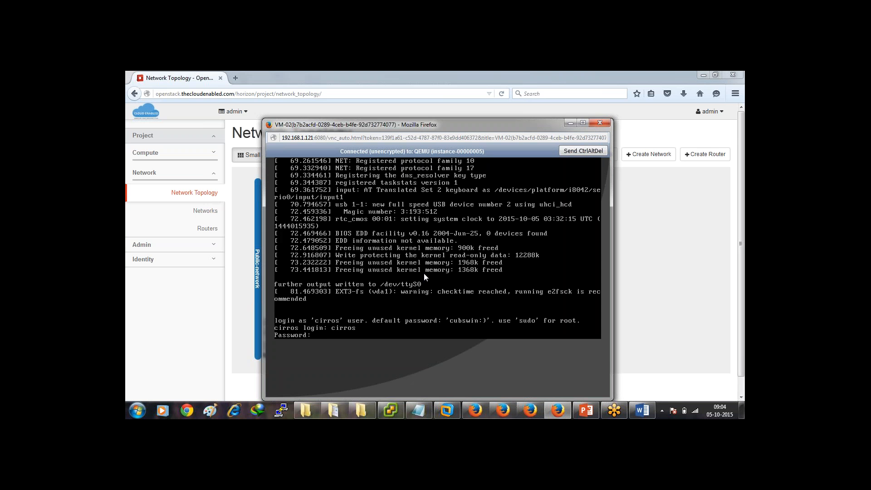
key(Return)
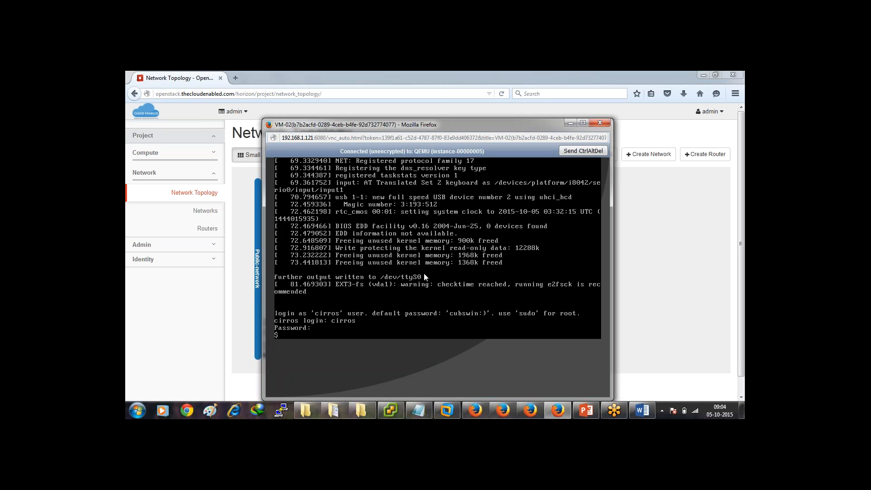
Run ifconfig on VM-02 to show eth0 at 10.0.2.3, then minimize its console.
text(ifconfig)
key(Return)
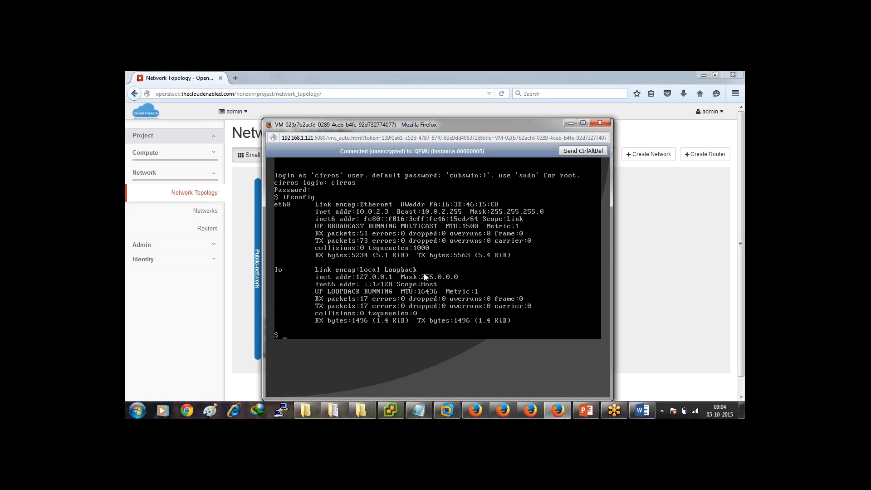
drag(498, 127, 359, 106)
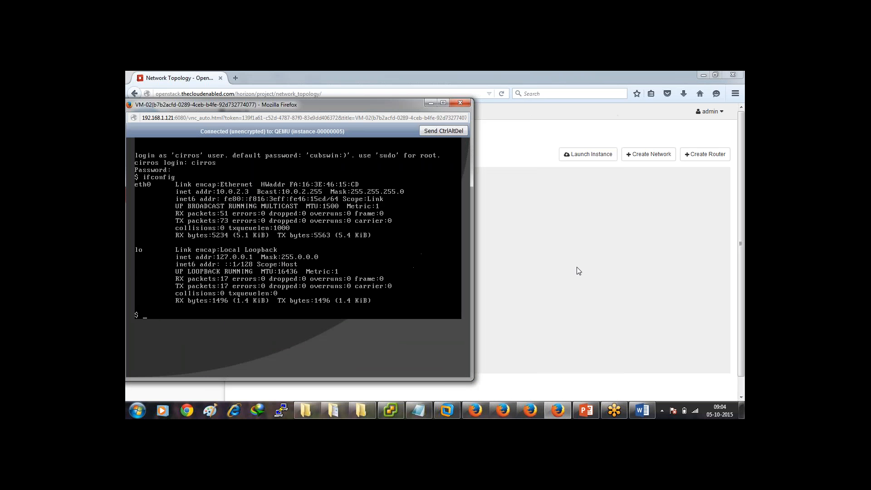
click(556, 415)
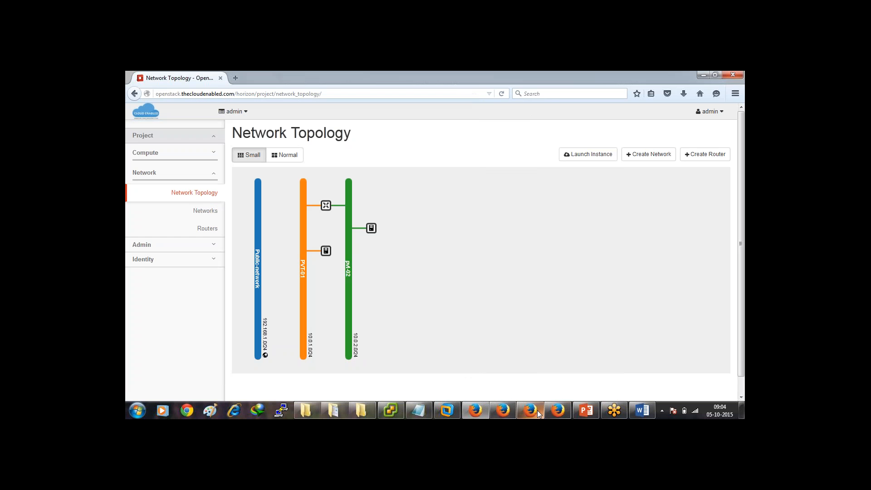
Restore both consoles side by side and start pinging VM-02 at 10.0.2.3 from VM-01.
click(531, 414)
click(551, 415)
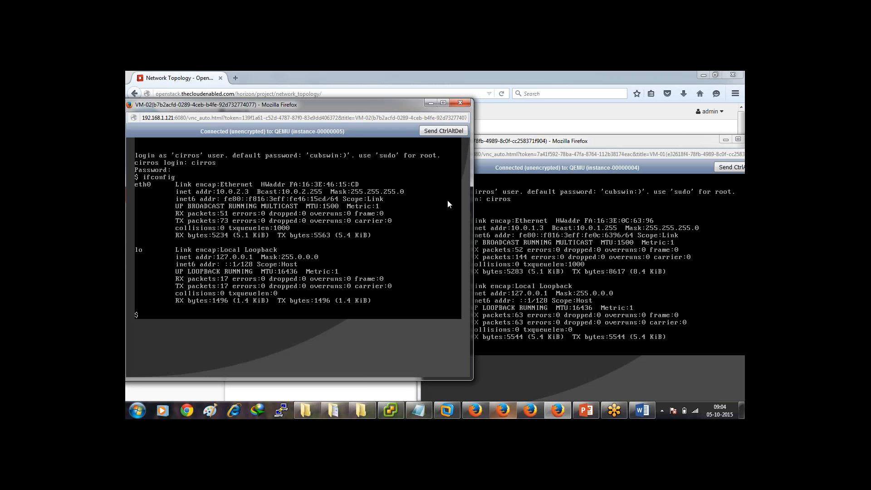
drag(570, 141, 551, 101)
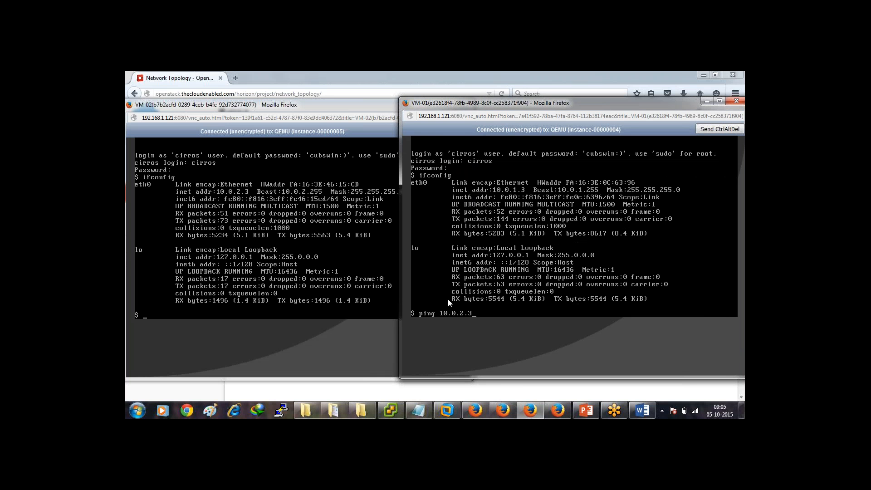
key(Return)
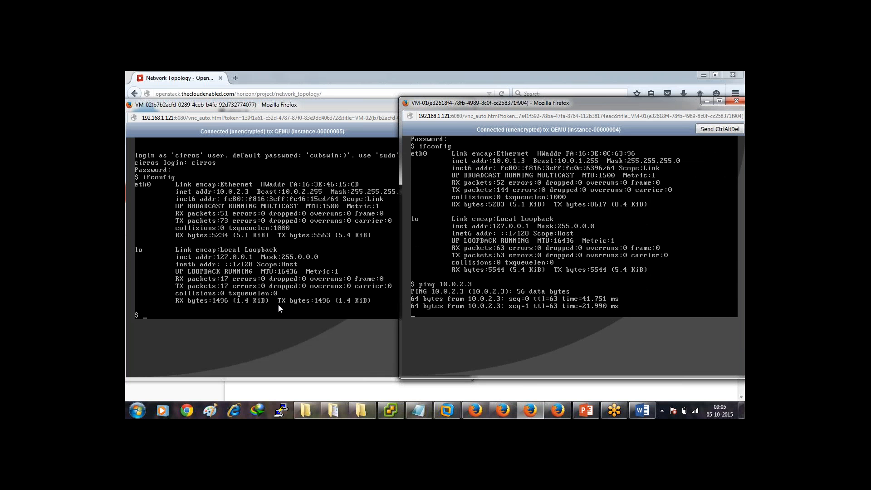
Ping VM-01 at 10.0.1.3 from VM-02, then stop both pings to see 0% loss.
click(279, 305)
text(ping )
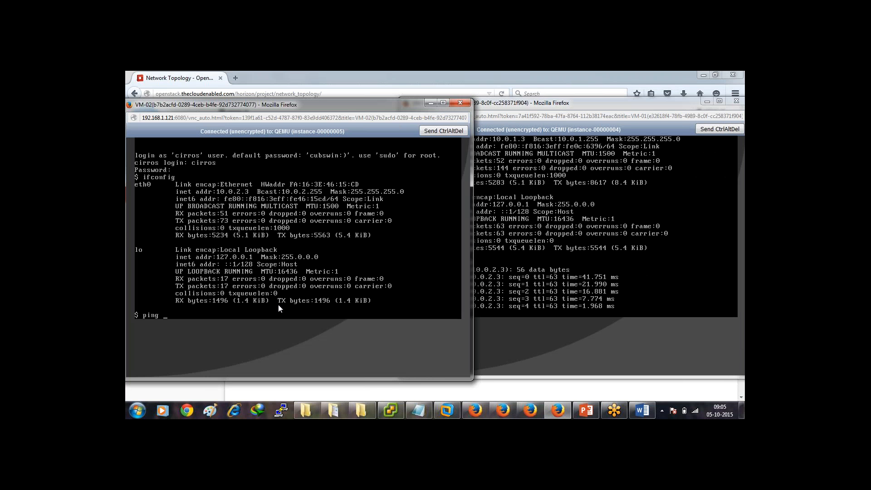
text(10.0)
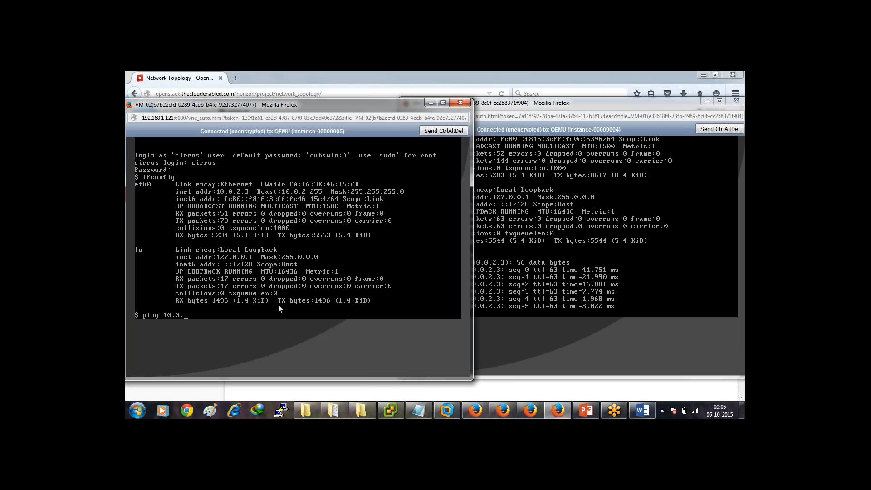
text(.1.3)
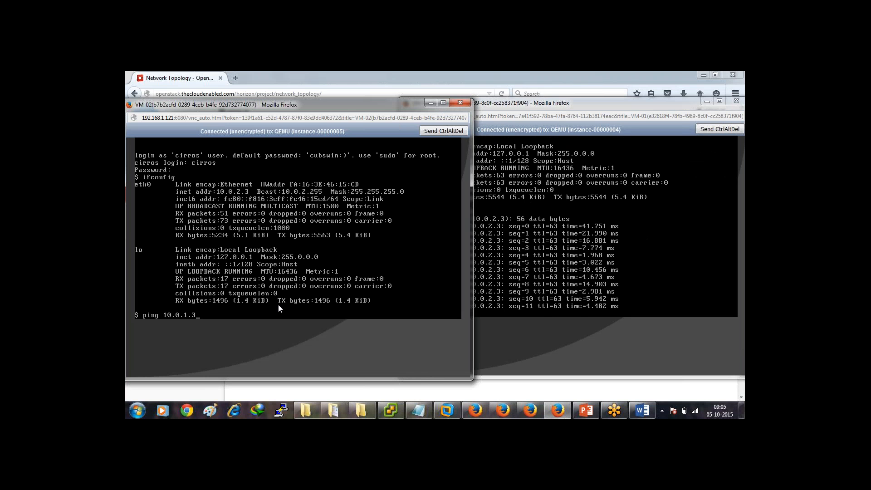
key(Return)
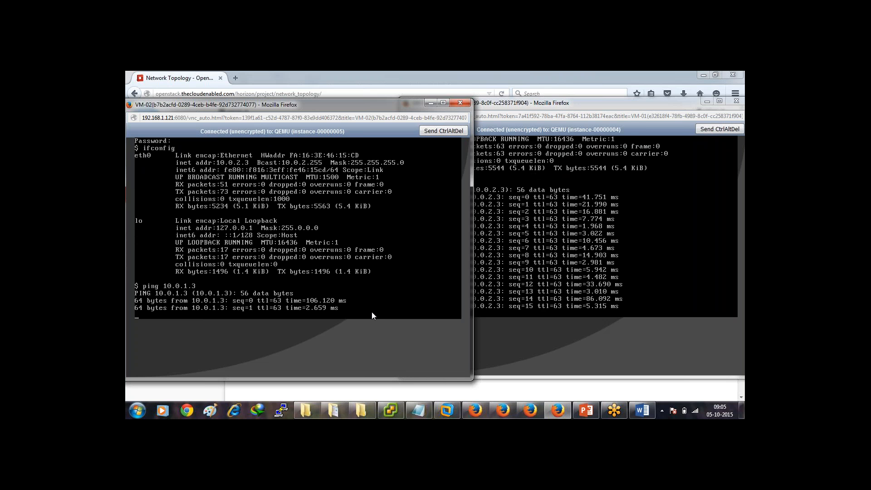
key(ctrl+c)
click(582, 303)
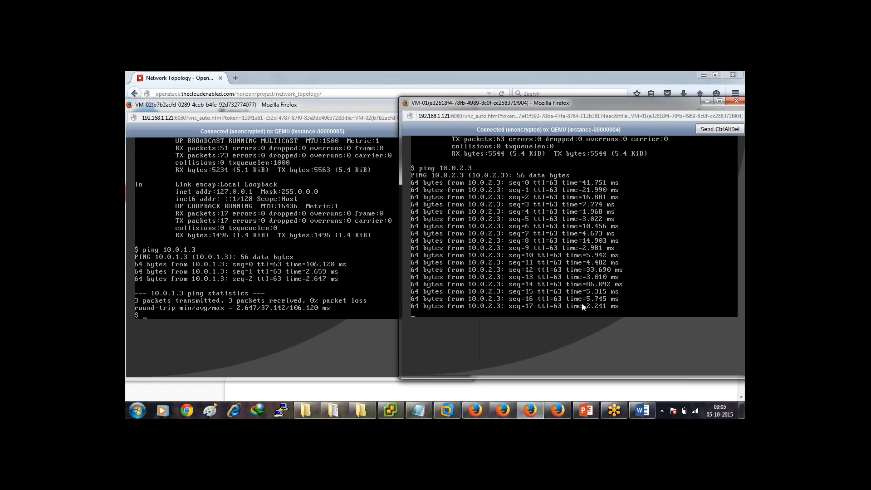
key(ctrl+c)
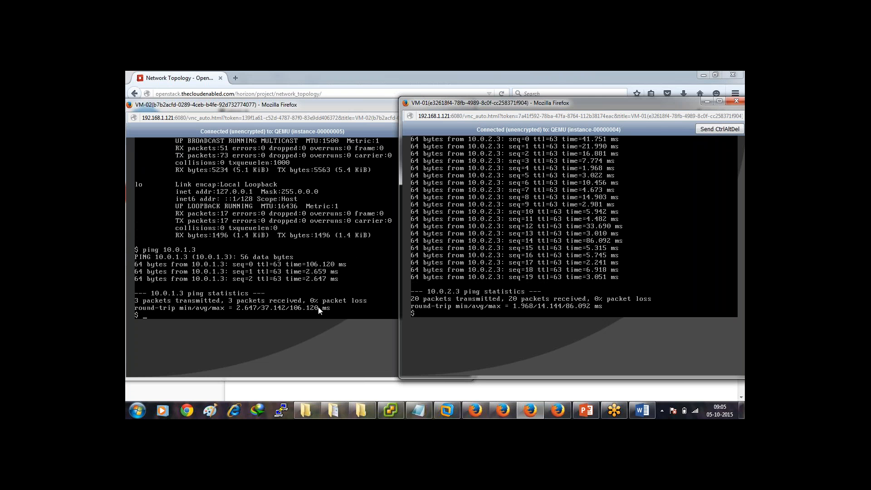
Start pinging 8.8.8.8 from both VM-02 and VM-01, then return to Network Topology.
click(318, 307)
text(ping 8.8.8.)
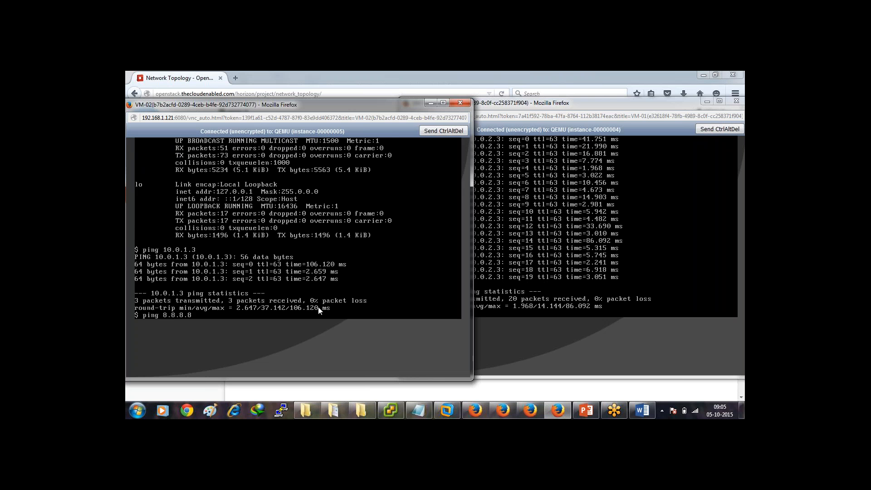
text(8)
key(Return)
click(561, 301)
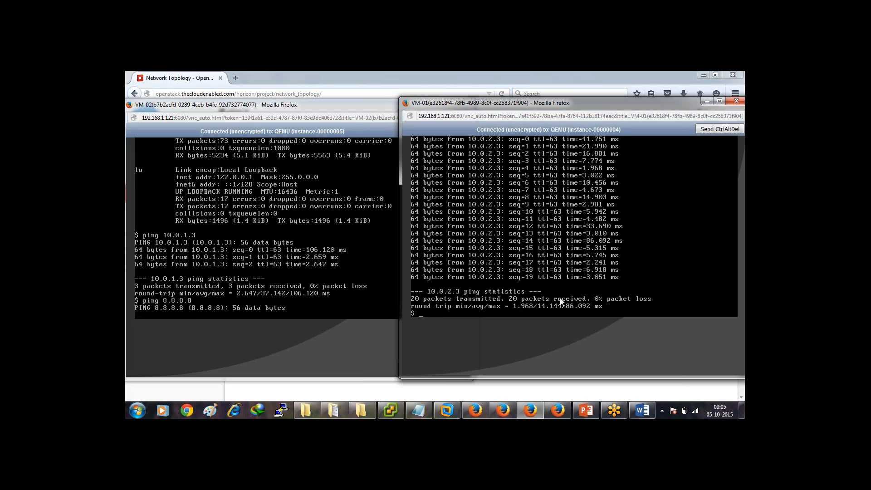
text(ping 8.8.8.8)
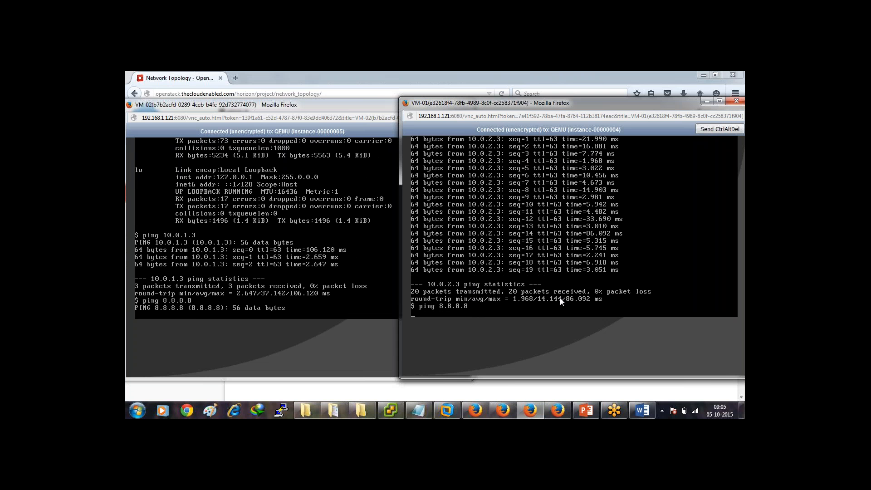
key(Return)
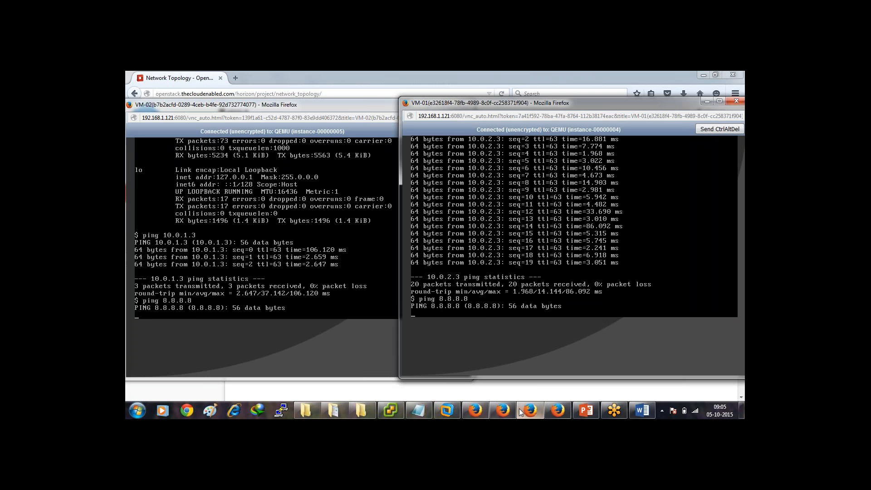
click(481, 411)
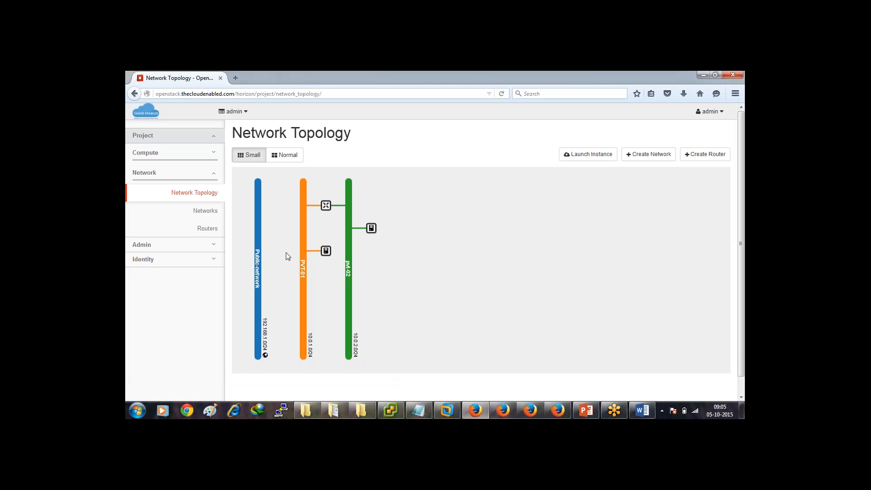
Set Public-network as cloudenabledrouter's external gateway from the Routers list.
click(326, 205)
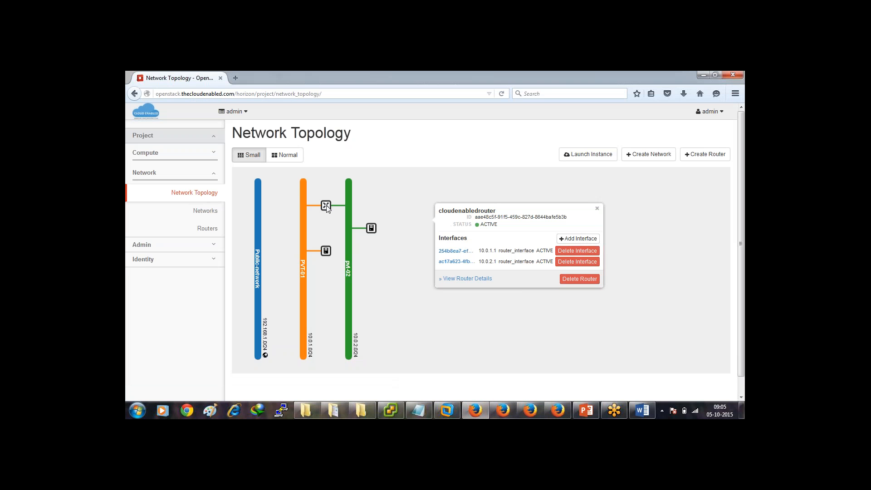
click(209, 228)
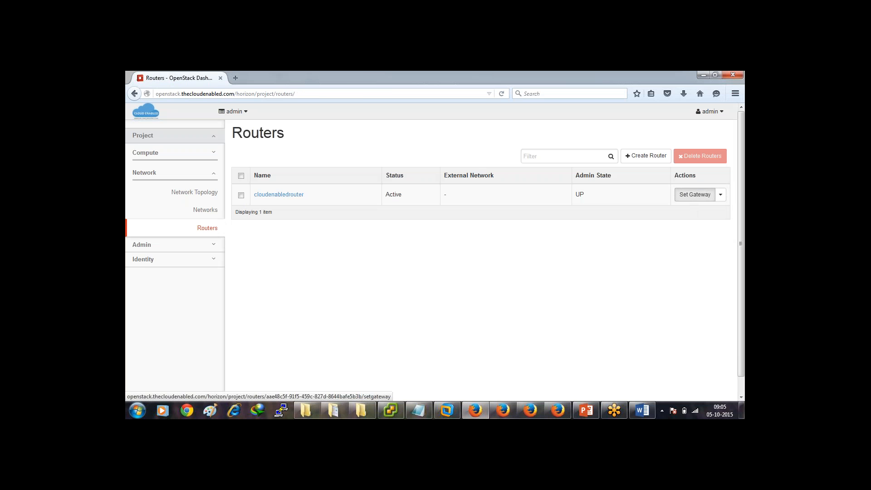
click(695, 194)
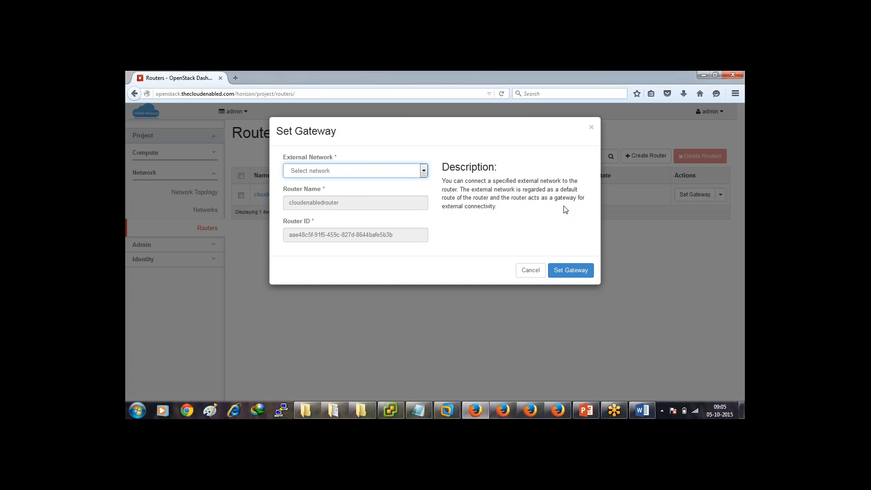
click(421, 171)
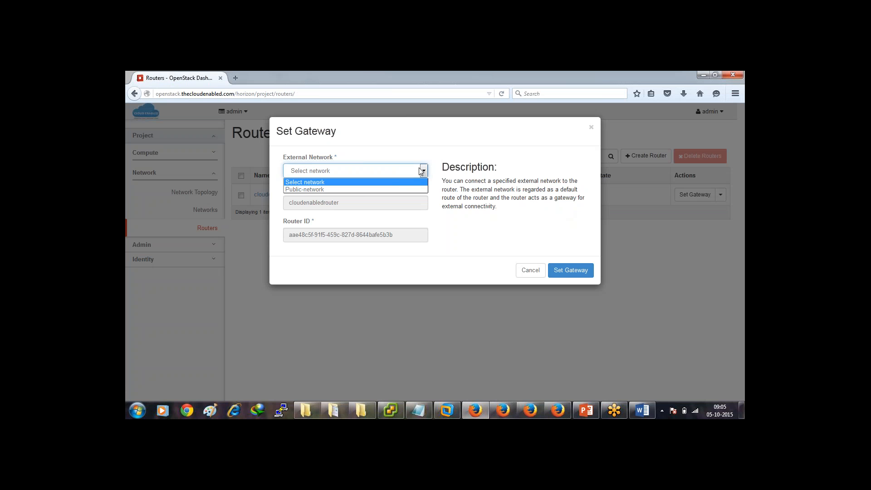
click(399, 190)
click(567, 271)
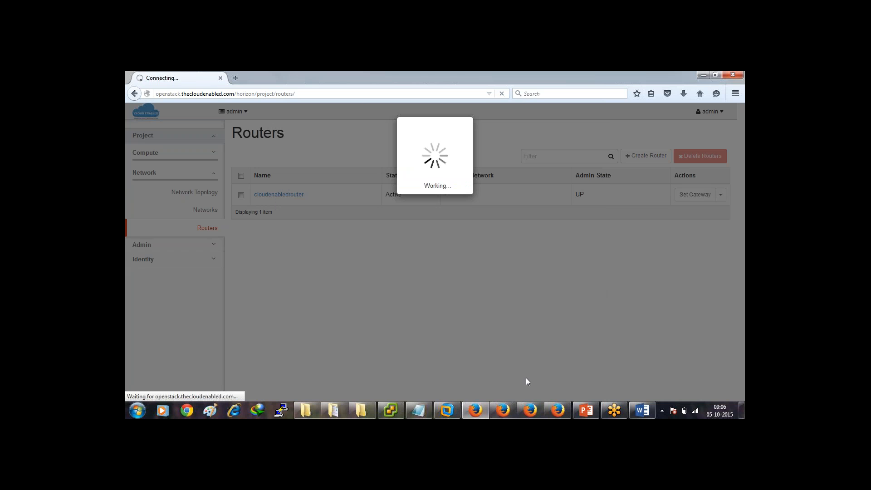
mouse_move(531, 411)
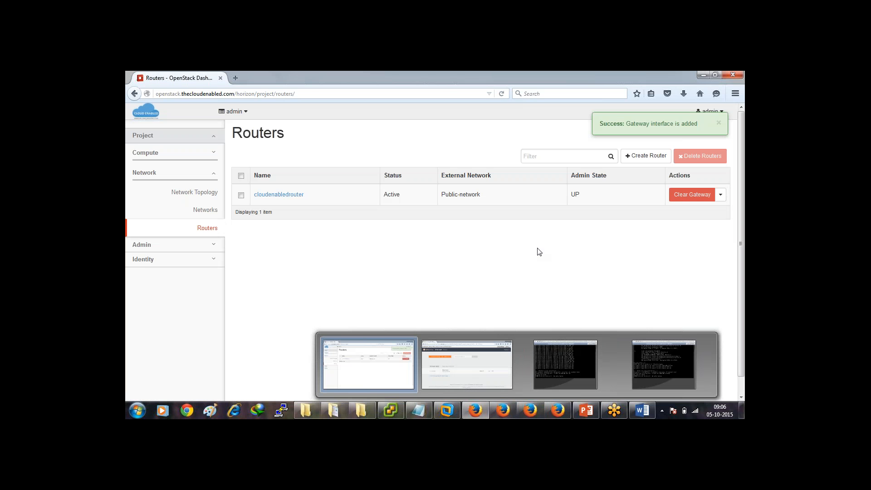
Restart the ping to 8.8.8.8 in VM-01's console so it now gets replies.
click(531, 411)
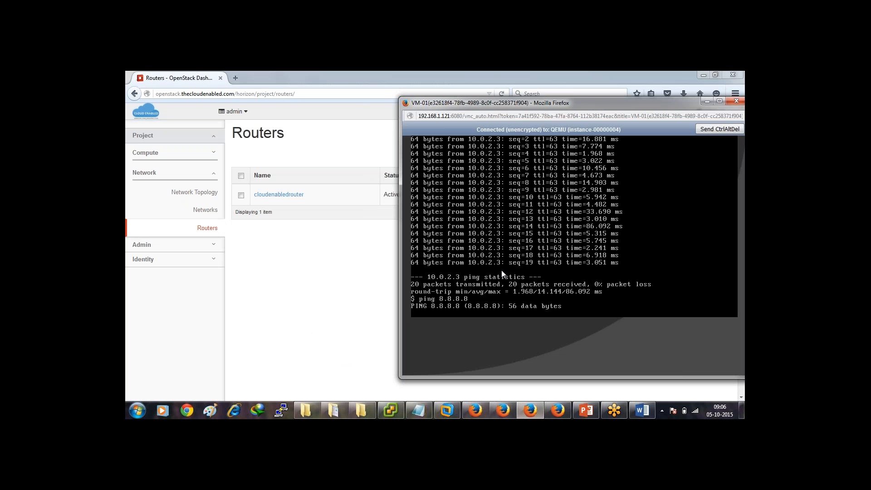
key(ctrl+c)
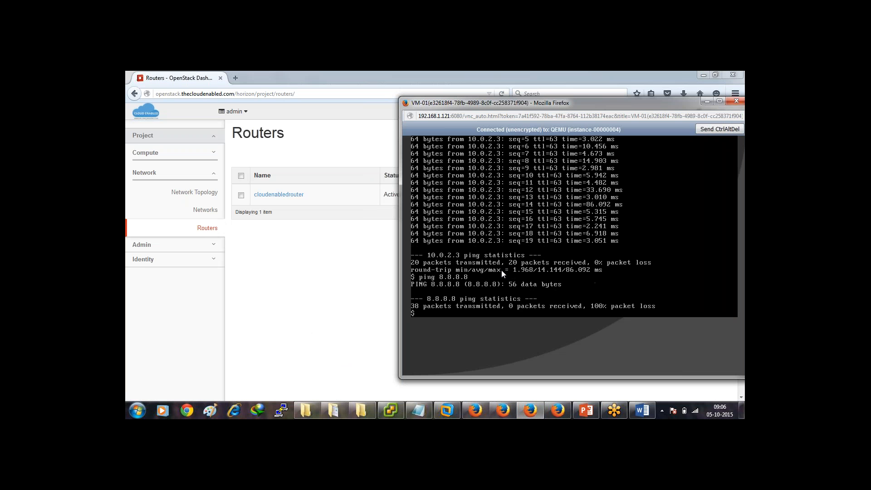
key(Up)
key(Return)
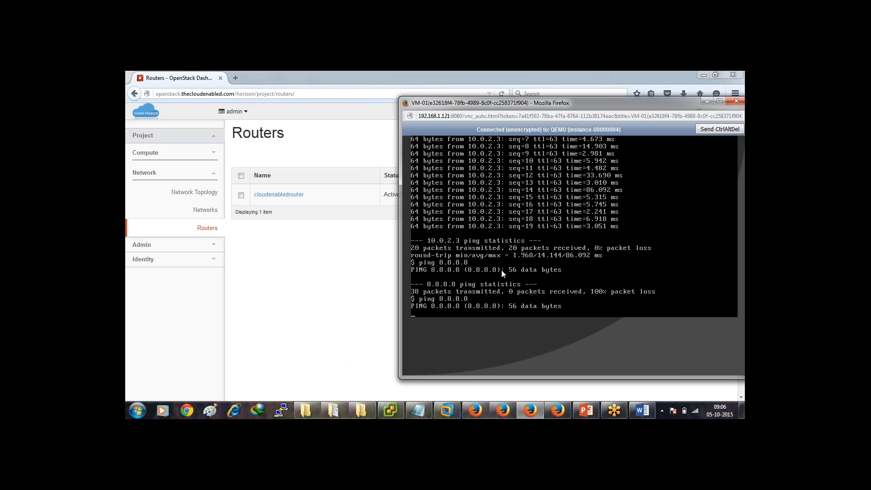
Restart the ping to 8.8.8.8 in VM-02's console, then return to the Routers page.
click(558, 411)
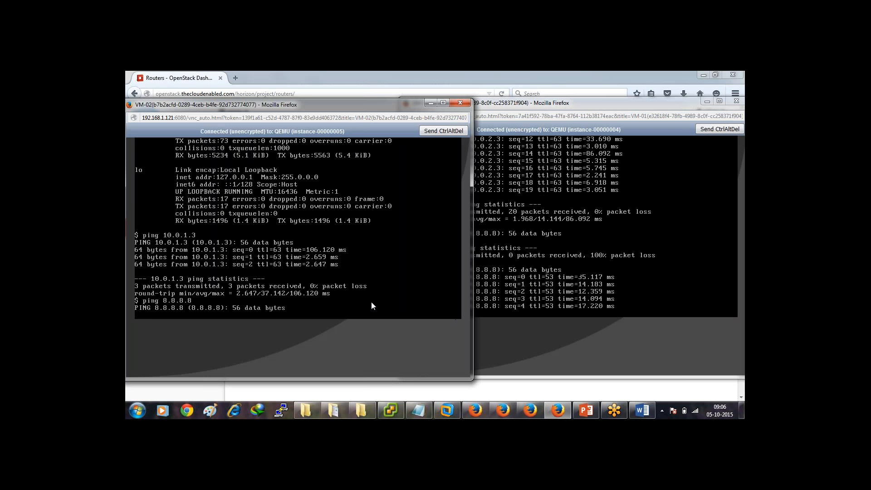
key(ctrl+c)
key(Up)
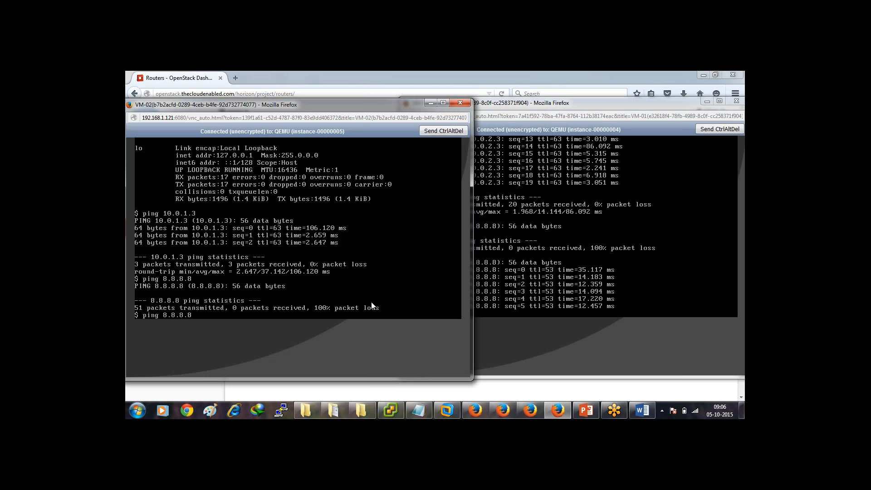
key(Return)
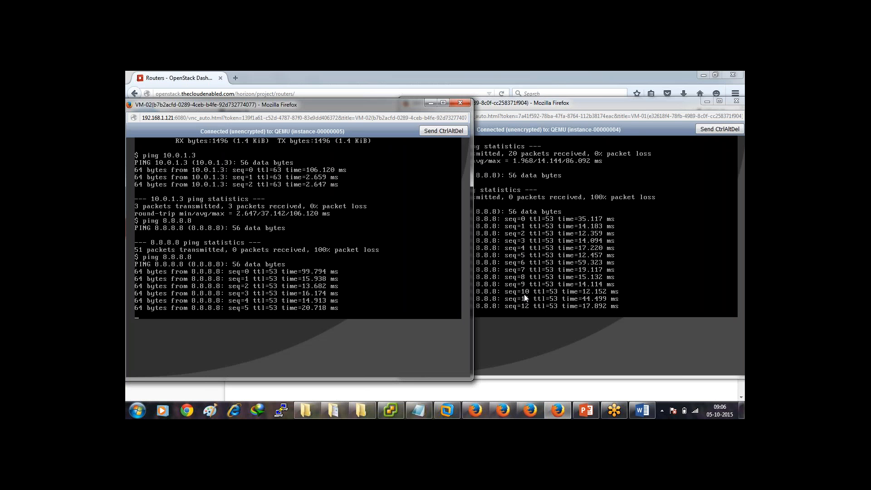
click(542, 394)
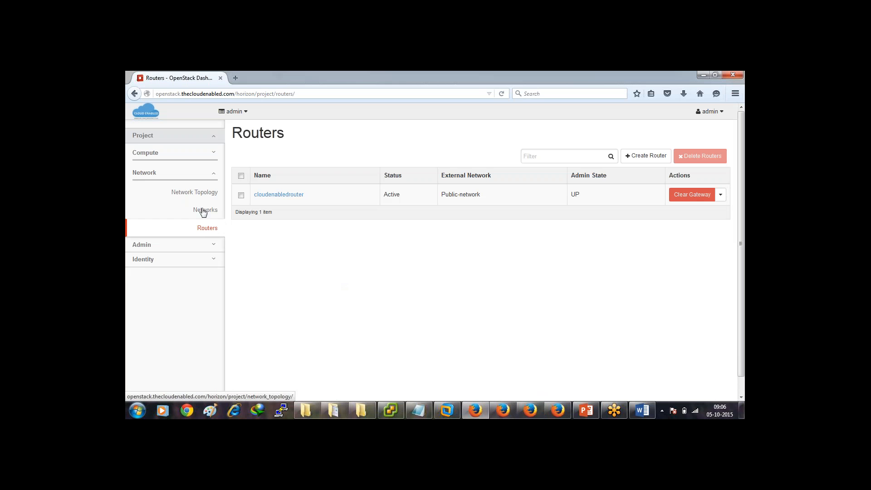
Allocate floating IP 192.168.1.143 from Public-network under Access & Security > Floating IPs.
click(196, 155)
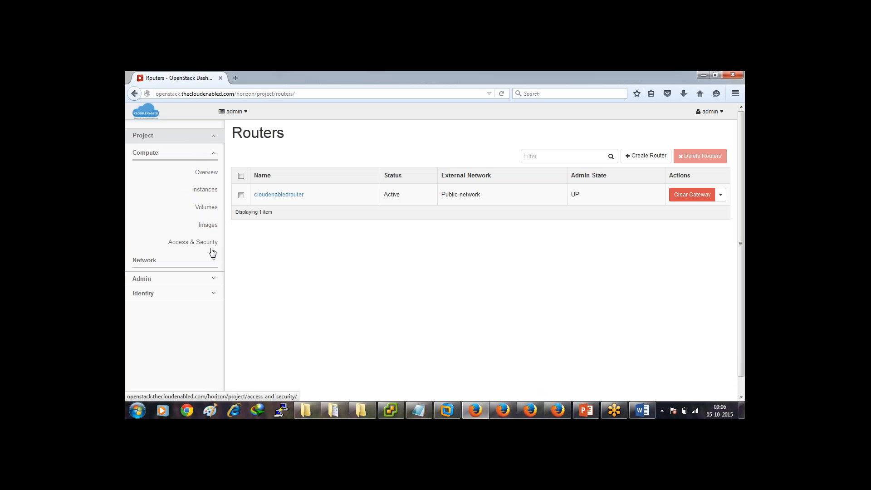
click(204, 244)
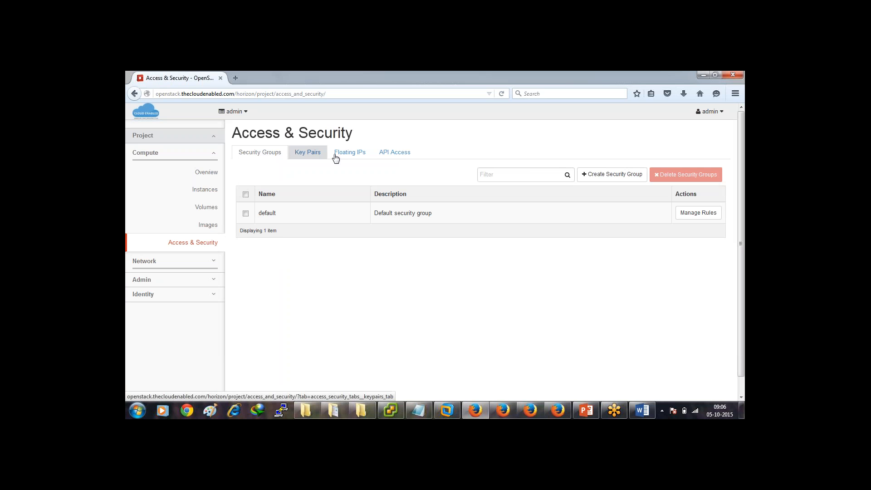
click(344, 157)
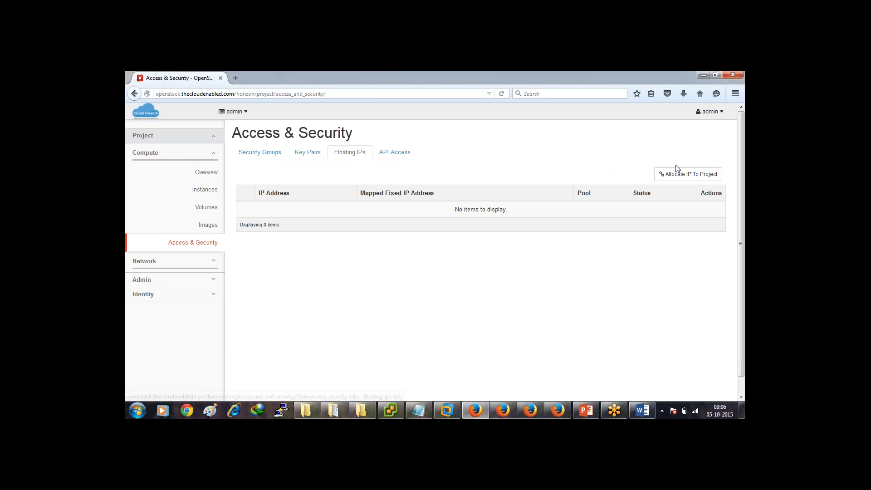
click(682, 176)
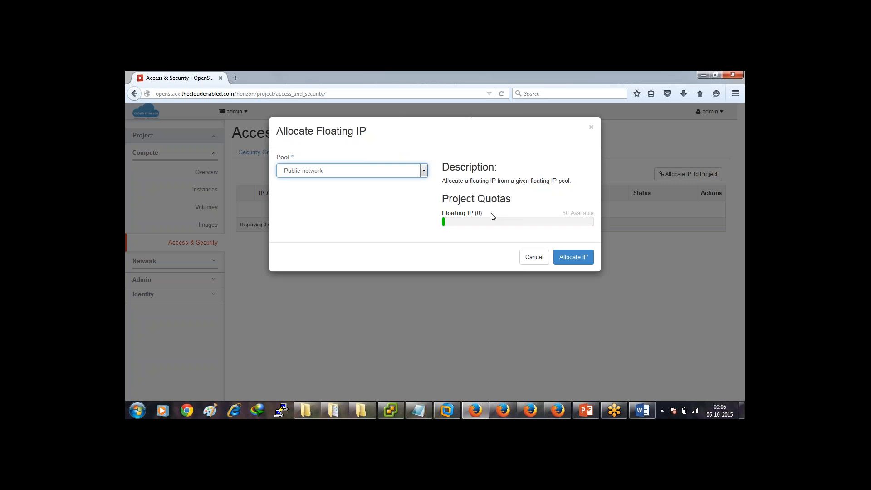
click(568, 258)
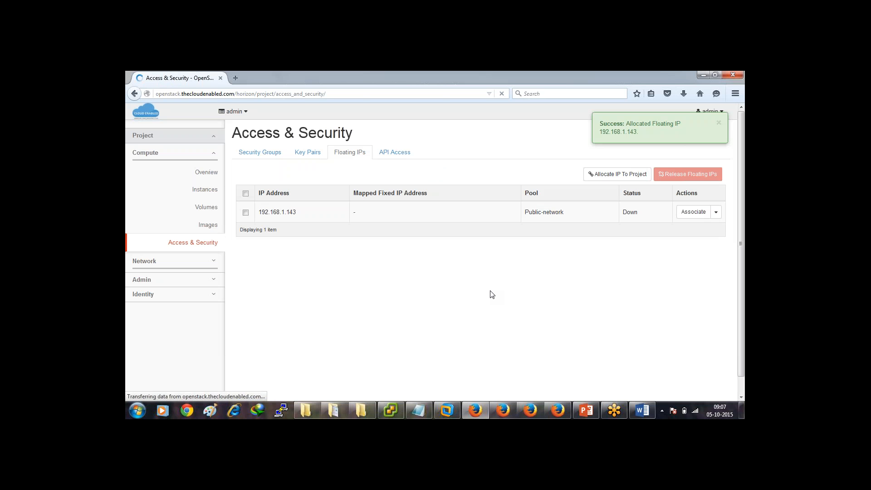
Associate floating IP 192.168.1.143 with VM-01's port 10.0.1.3.
click(698, 213)
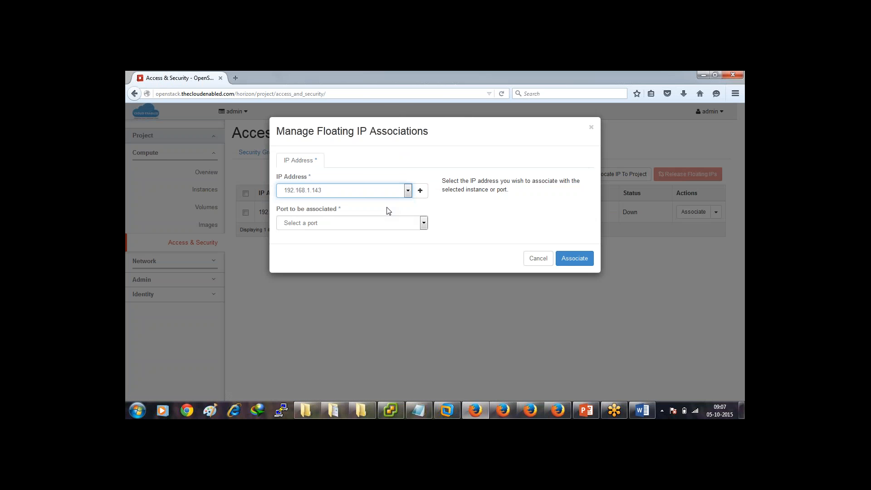
click(406, 223)
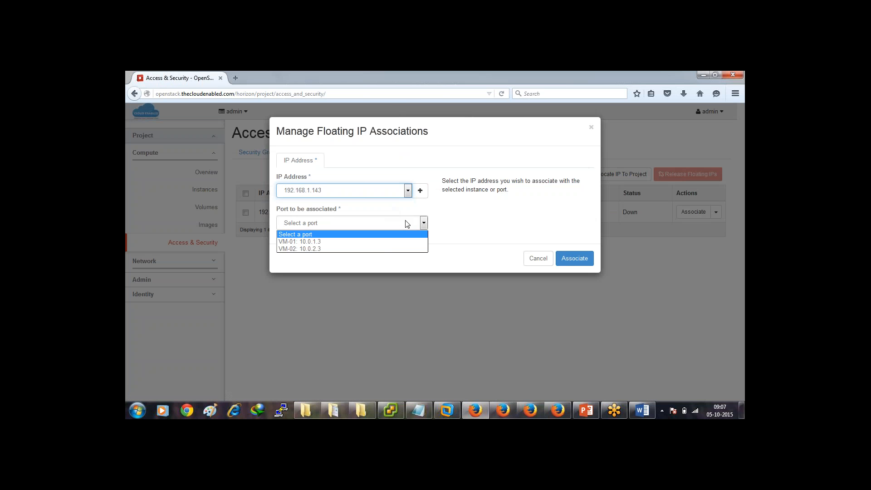
click(391, 242)
click(571, 262)
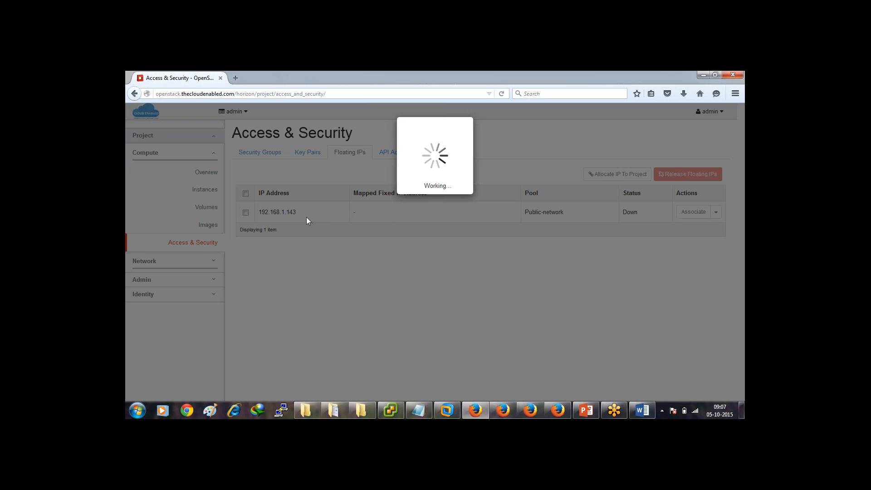
Enter 192.168.1.143 as the host in PuTTY, then go back to the dashboard.
click(282, 411)
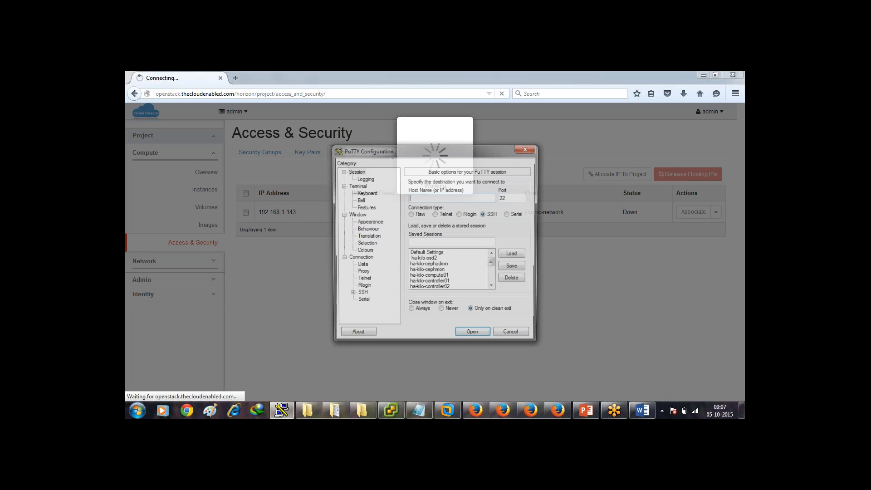
text(192.168.1.)
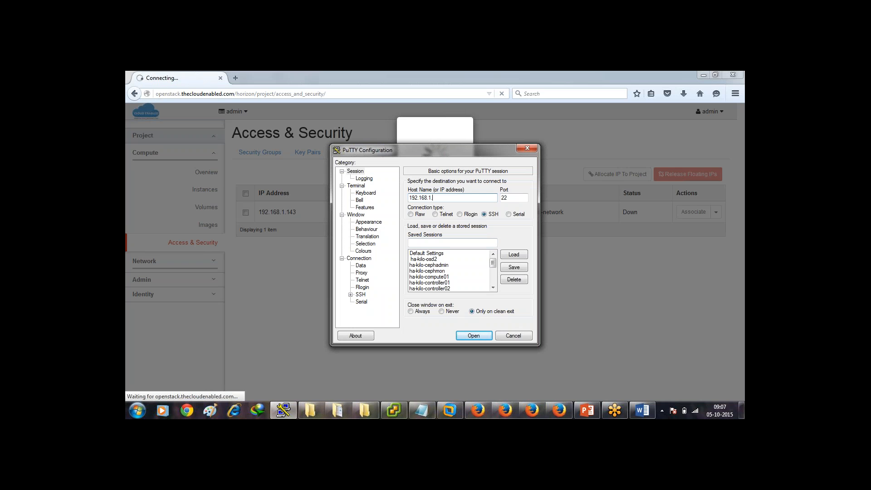
text(143)
drag(465, 152, 587, 203)
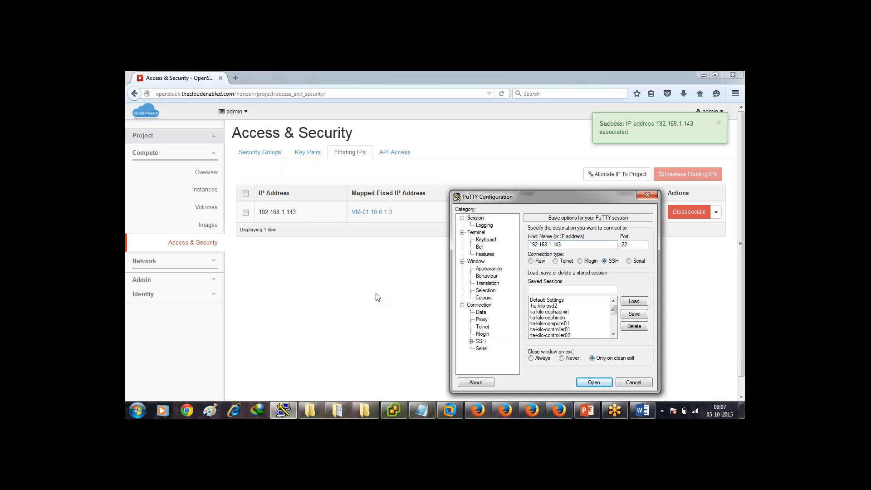
click(376, 294)
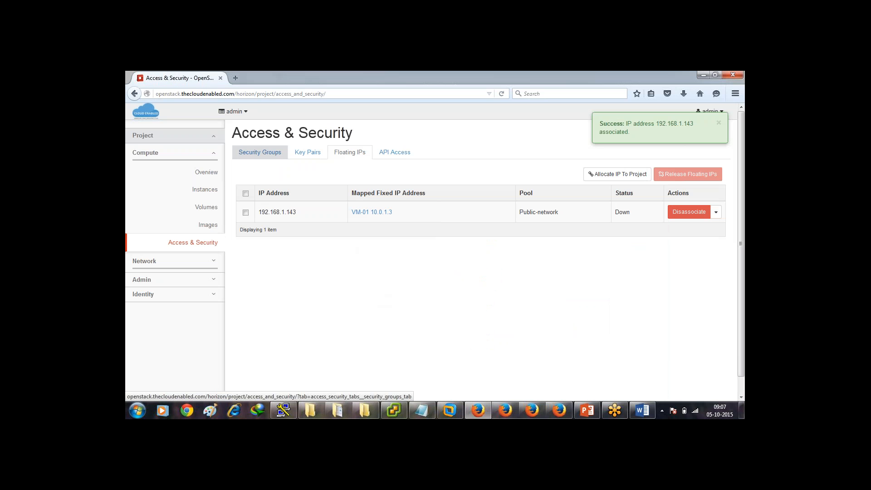
Add the predefined SSH rule (TCP 22 from 0.0.0.0/0) to the default security group.
click(260, 152)
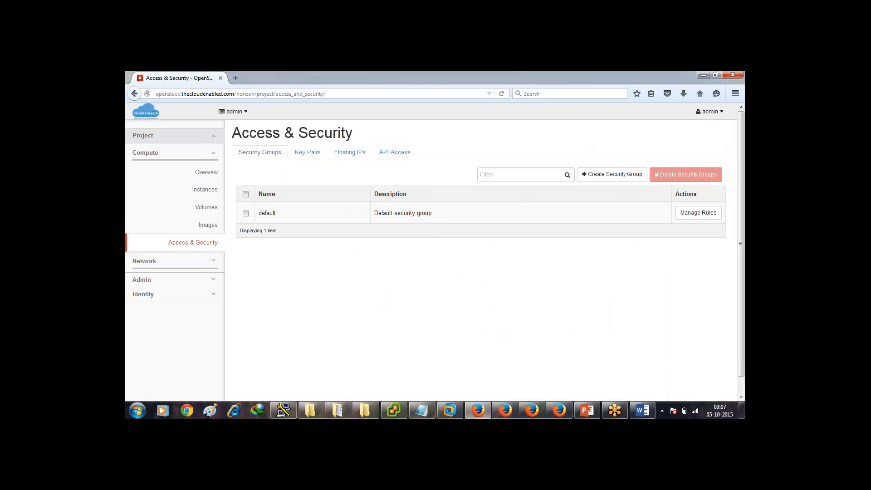
click(699, 213)
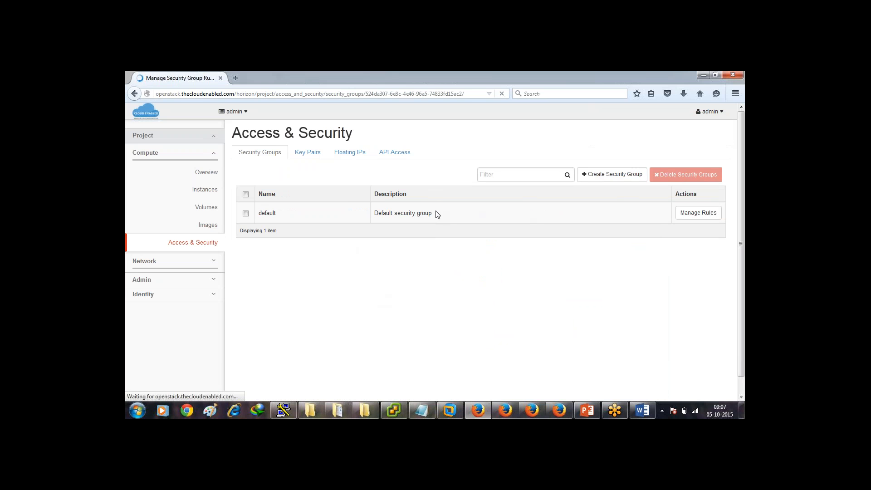
click(664, 174)
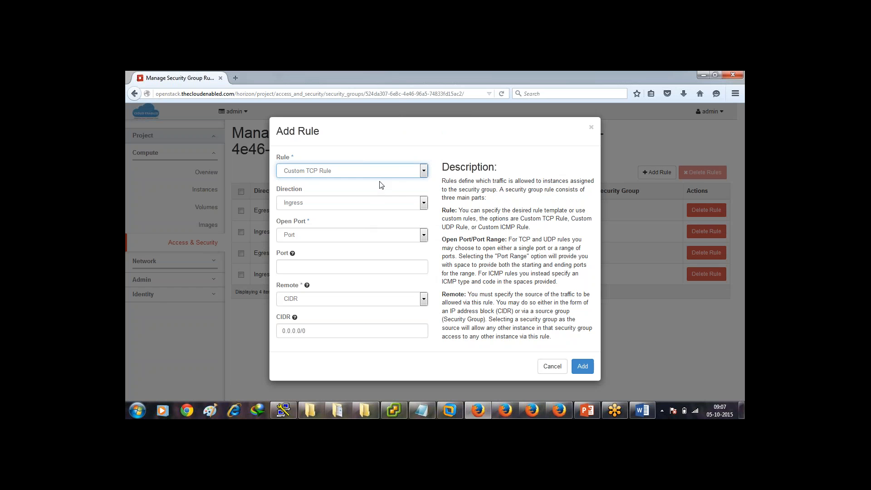
click(391, 175)
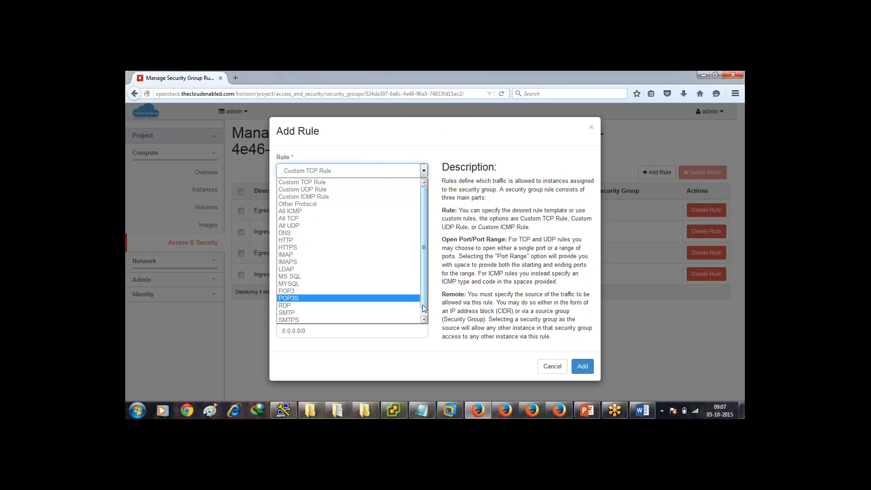
scroll(424, 311, down, 1)
click(361, 319)
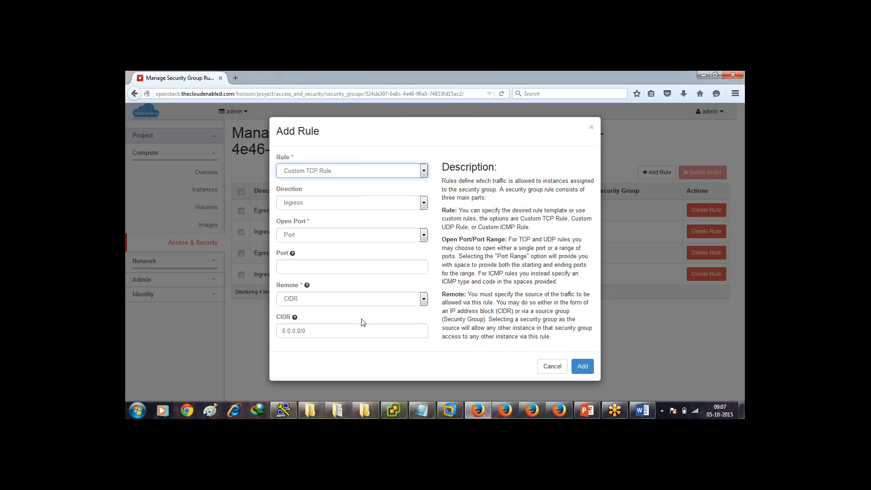
click(581, 364)
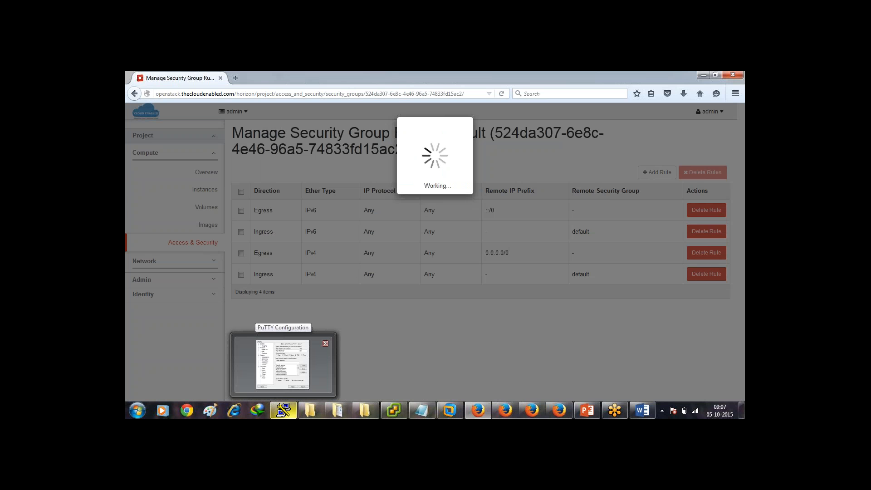
click(284, 411)
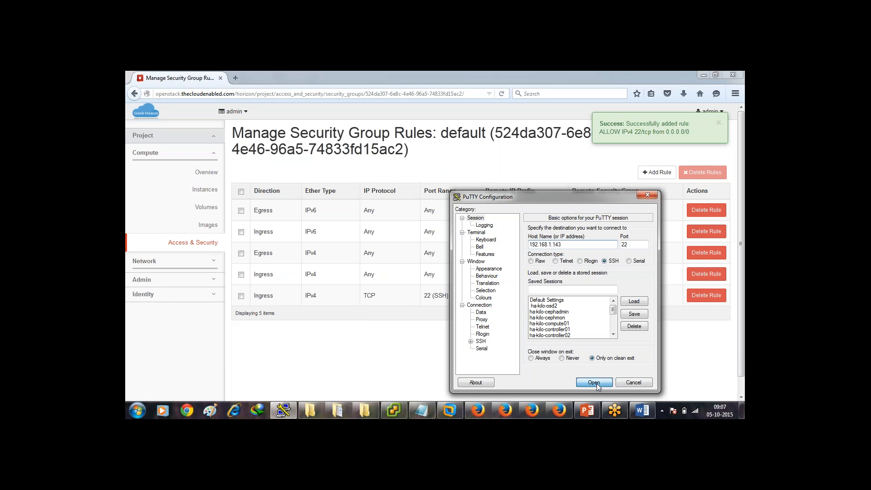
Connect over SSH to 192.168.1.143, trust its host key, and log in as cirros.
click(594, 382)
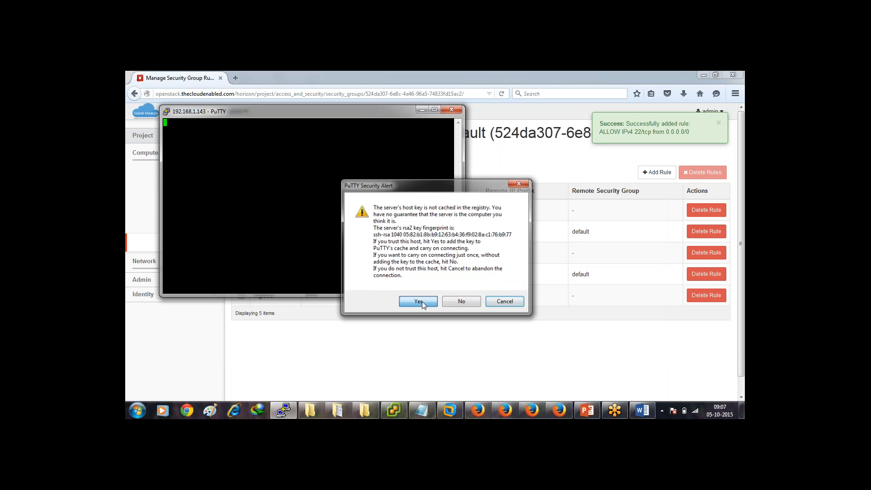
click(419, 302)
text(cirros)
key(Return)
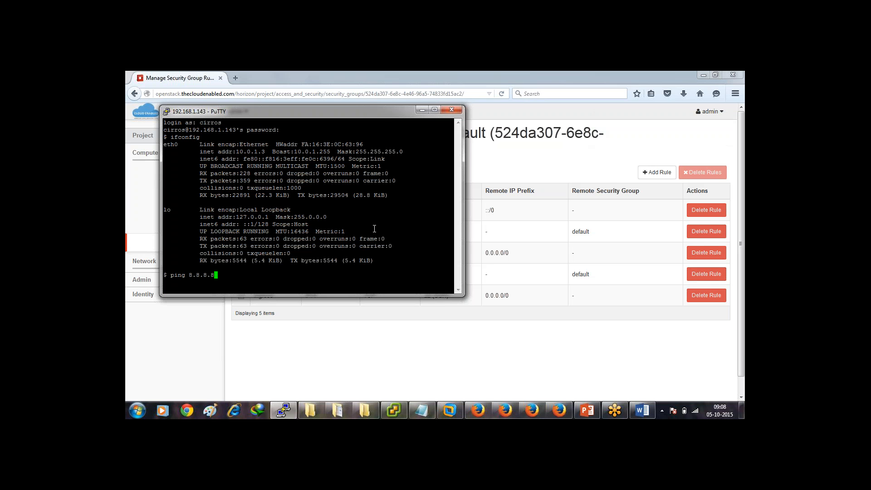
Stop the 8.8.8.8 ping after 0% loss and open Horizon's Volumes list.
key(ctrl+c)
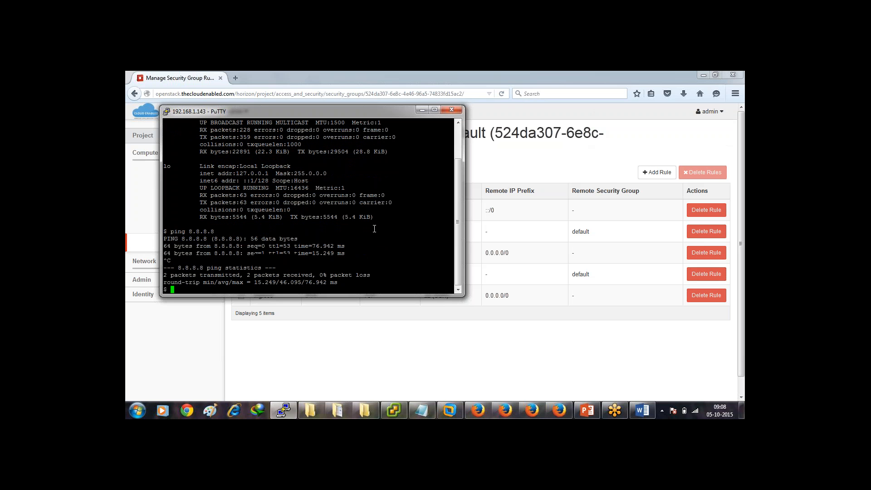
click(506, 326)
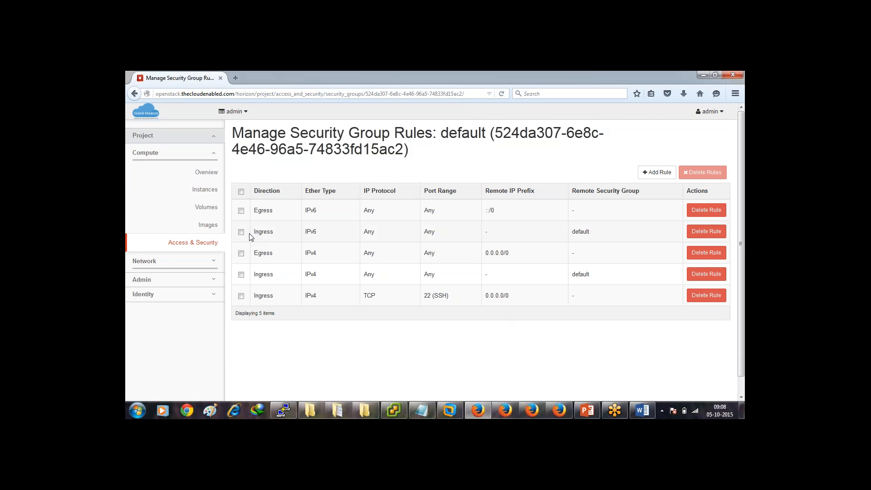
click(206, 208)
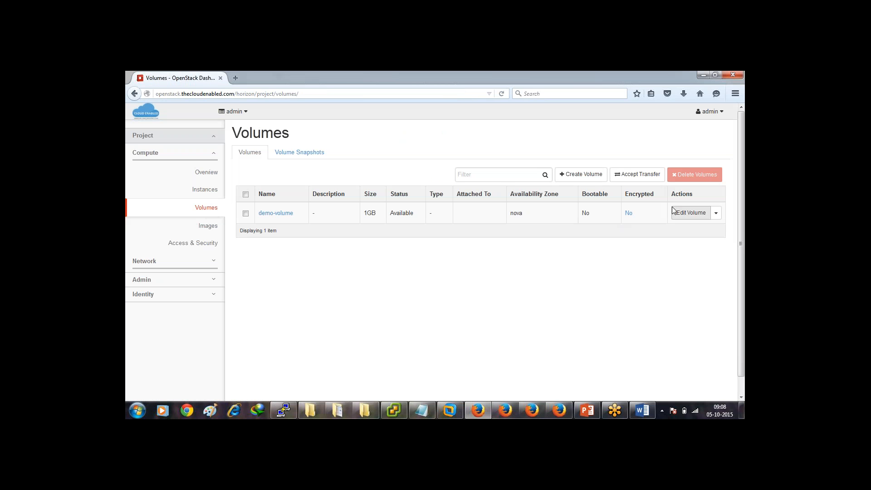
Create a 2GB volume named openstack-demo alongside demo-volume.
click(594, 177)
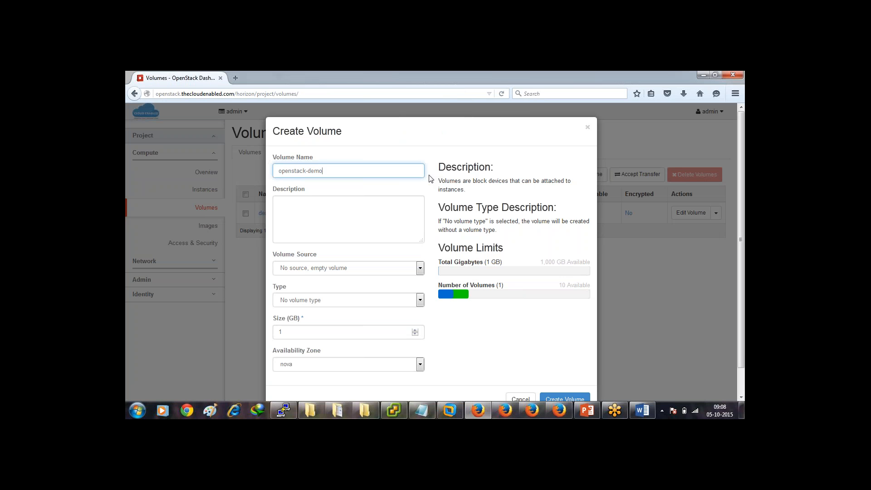
double_click(359, 333)
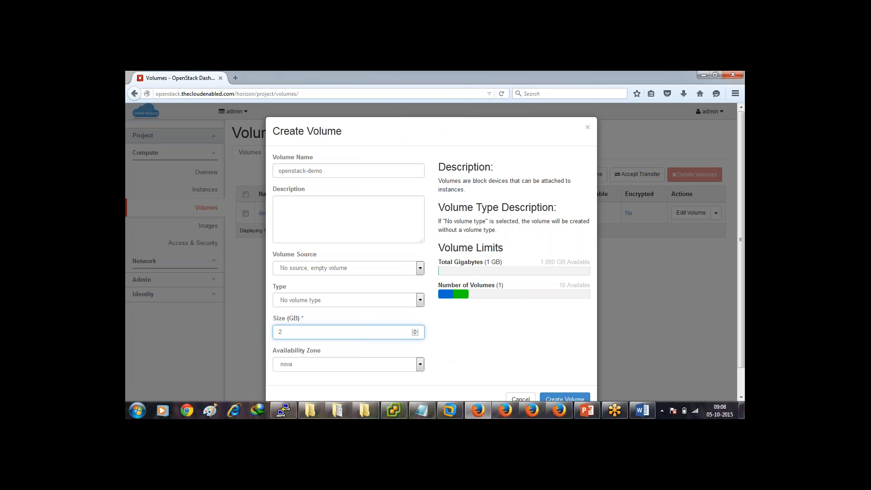
click(559, 399)
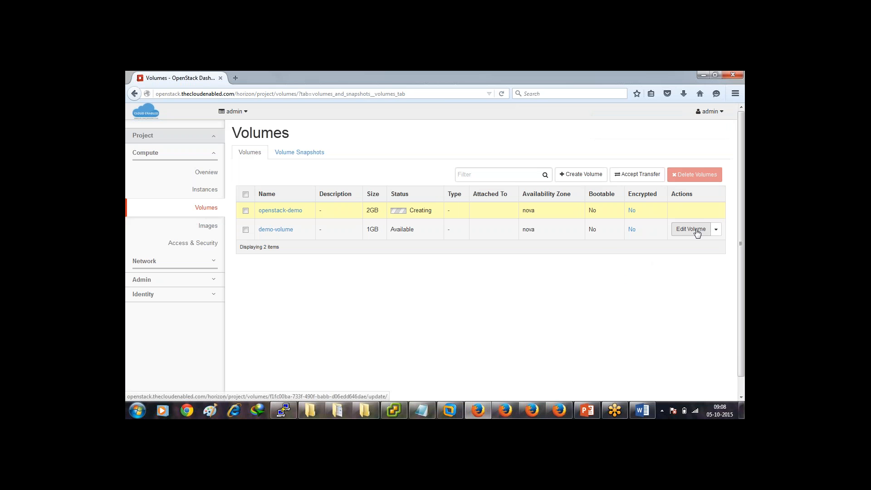
Attach demo-volume to instance VM-02 through its Manage Attachments dialog.
click(716, 230)
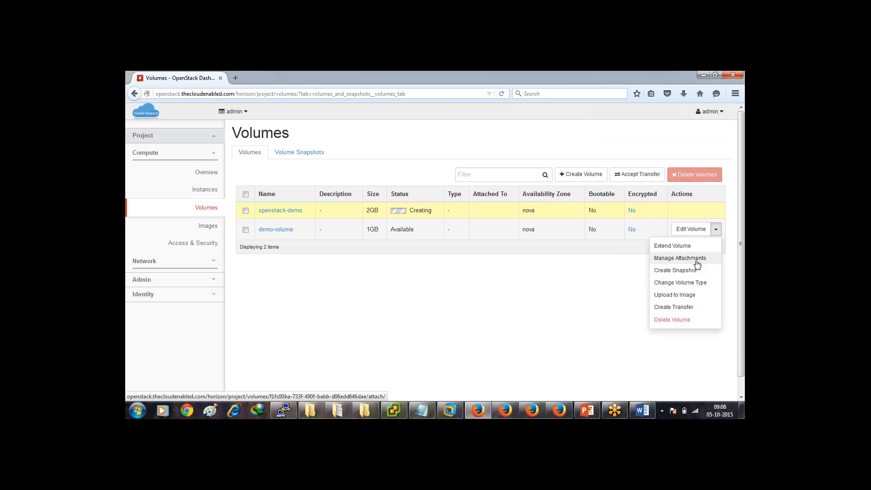
click(698, 265)
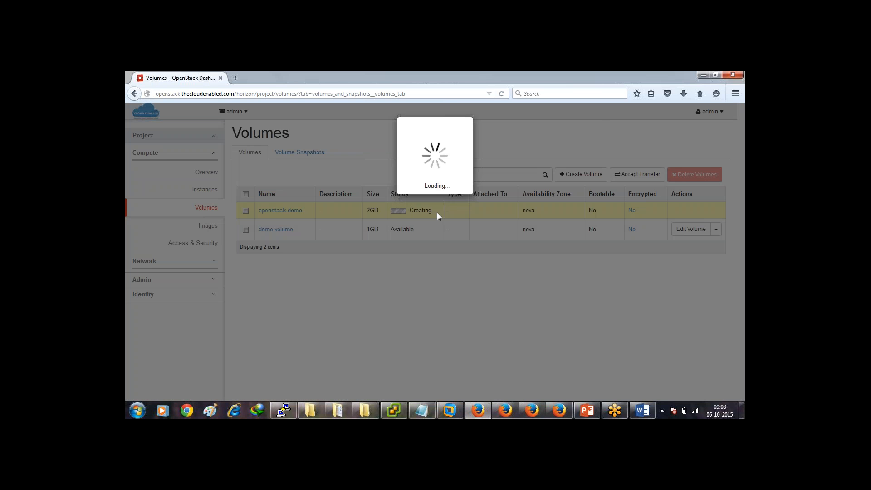
click(404, 286)
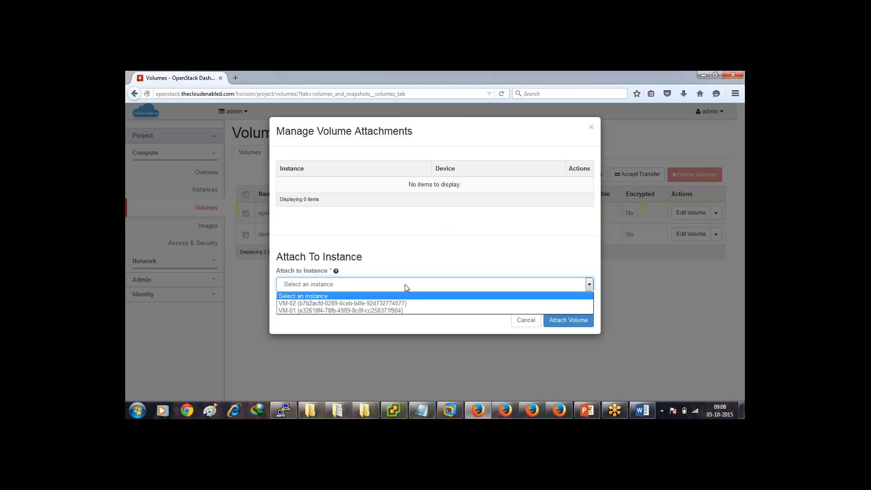
click(392, 304)
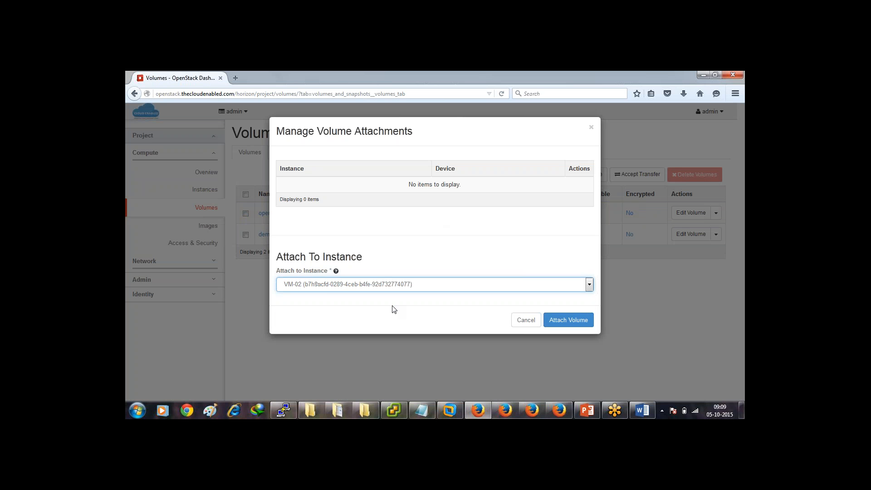
click(564, 321)
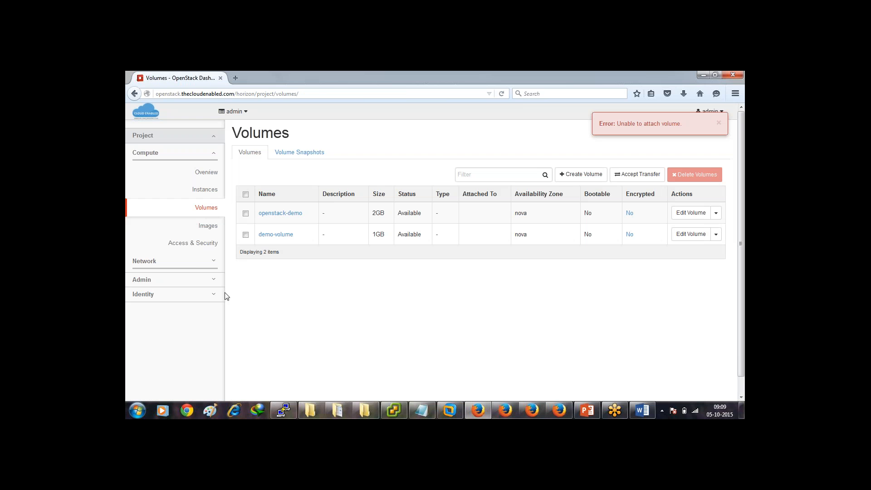
Review the Block Storage and Compute services on Admin's System Information page.
click(189, 282)
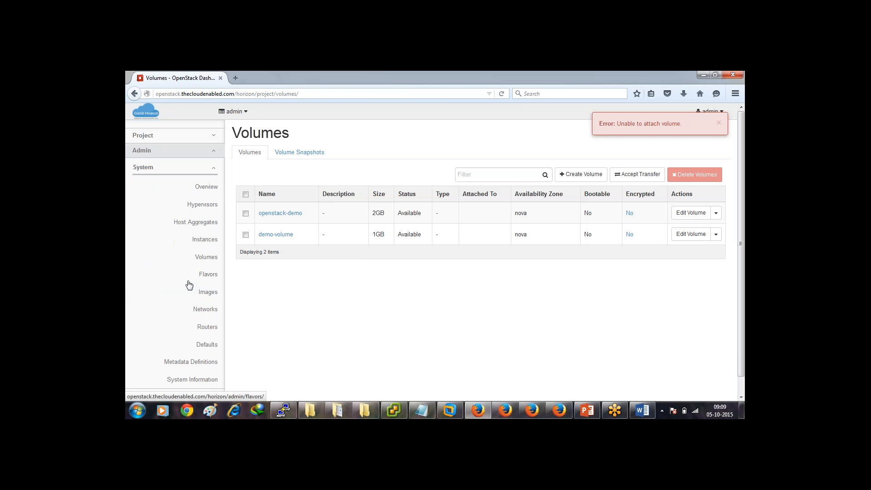
click(209, 381)
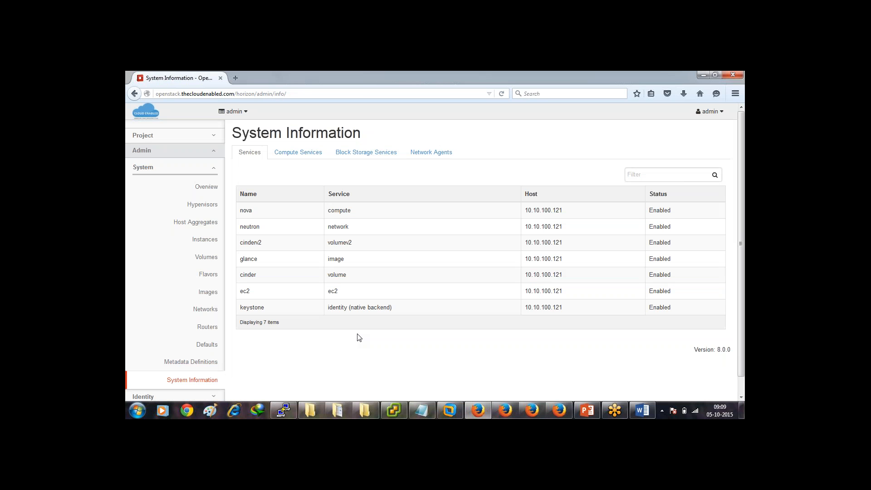
click(386, 153)
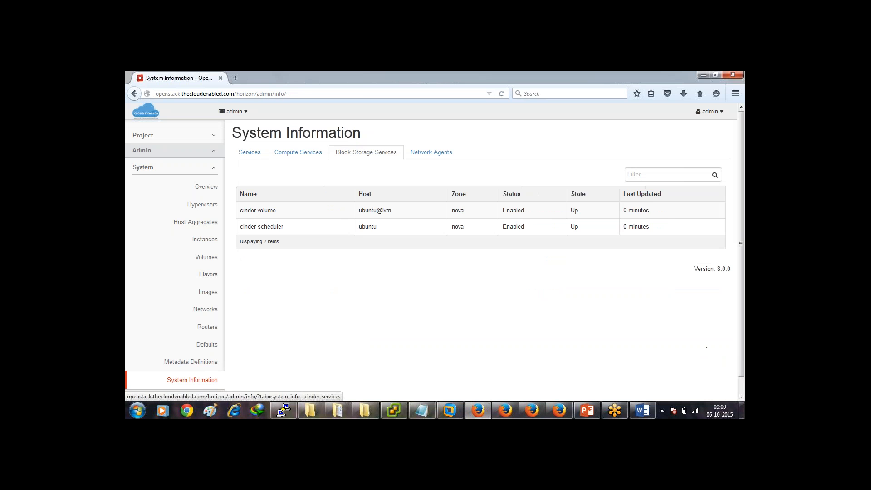
click(287, 155)
click(366, 153)
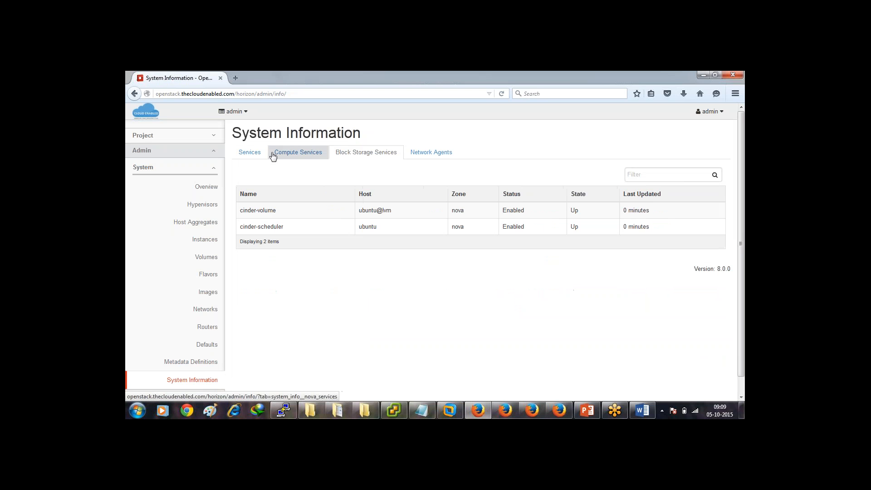
click(249, 153)
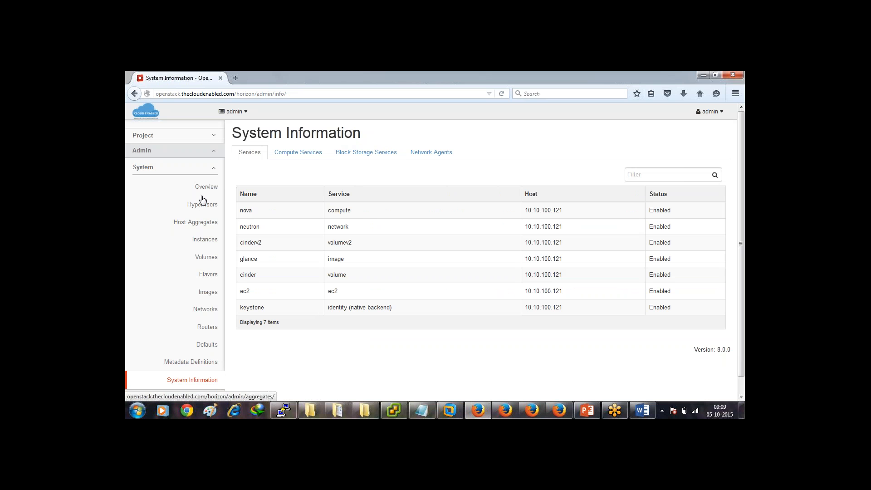
click(199, 138)
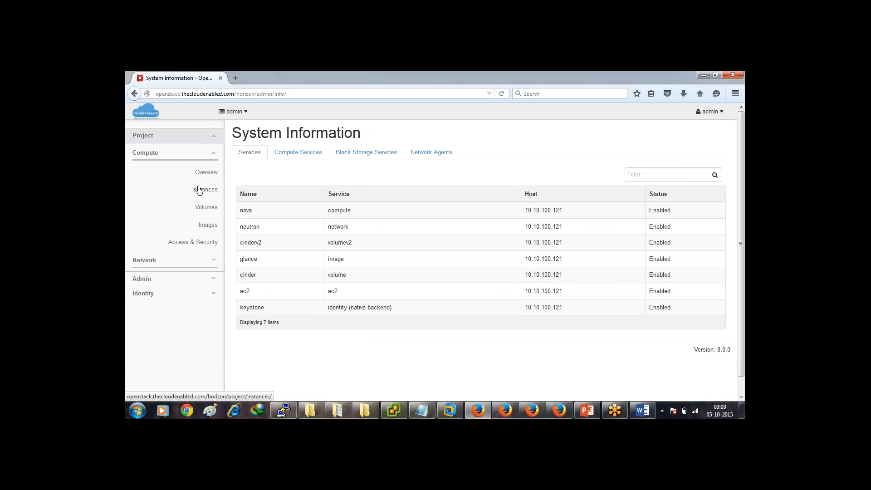
Create a snapshot of instance VM-01 named snap-01.
click(201, 193)
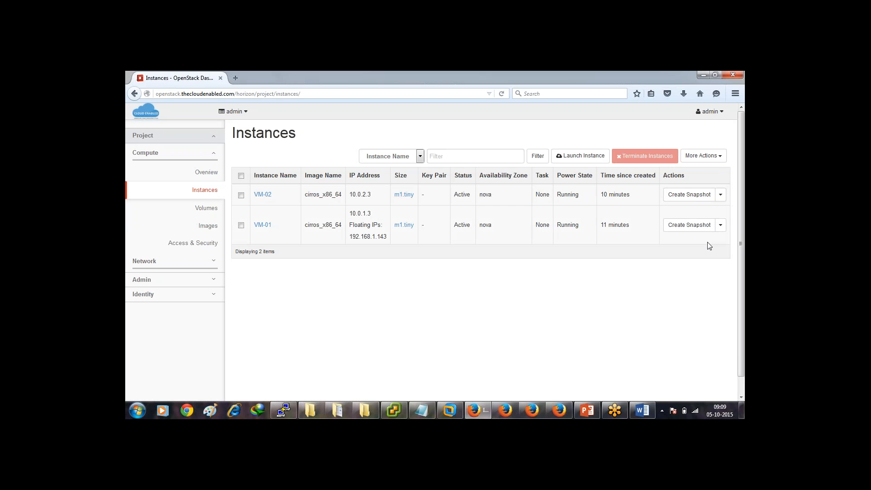
click(709, 228)
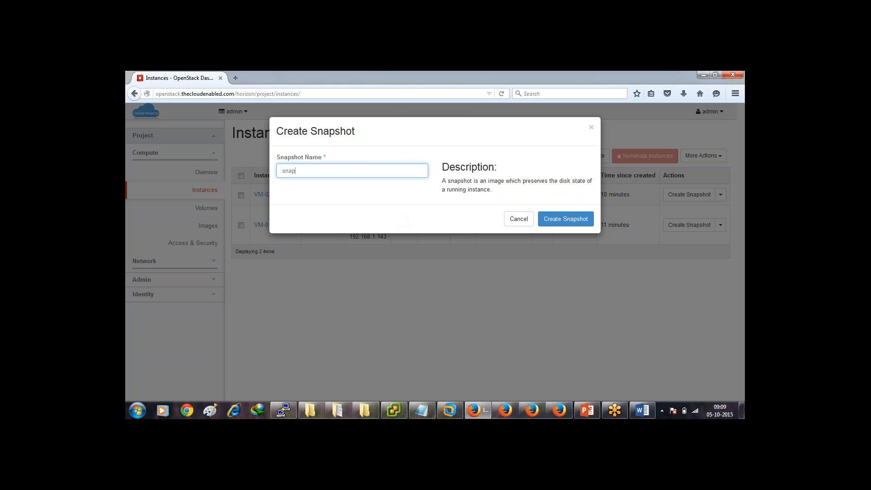
text(snap-01)
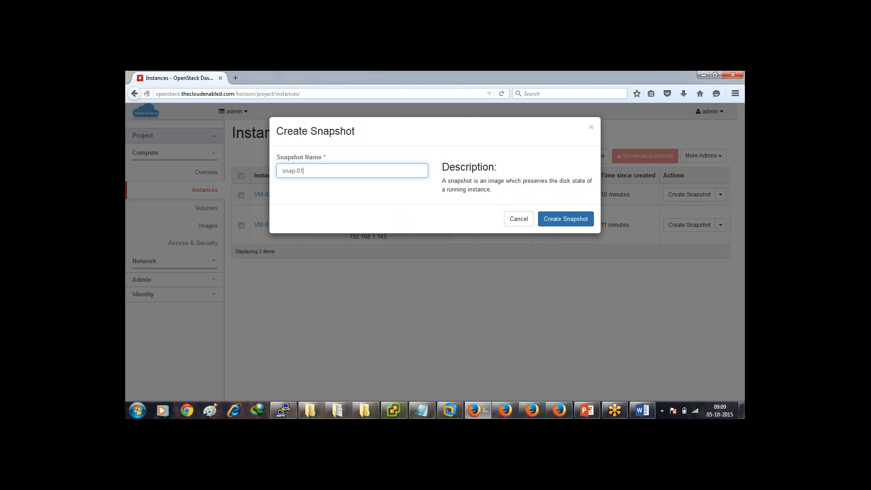
key(Return)
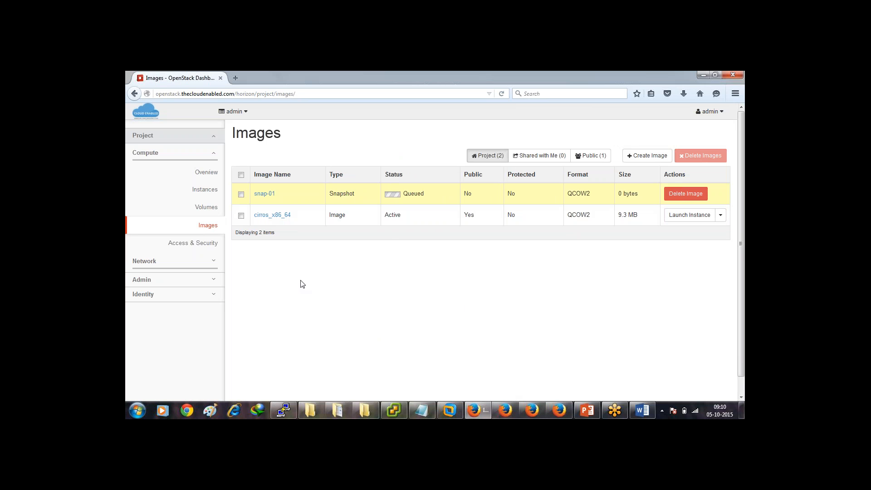
Refresh the Images list until snap-01 shows Active at 13.6 MB.
right_click(354, 150)
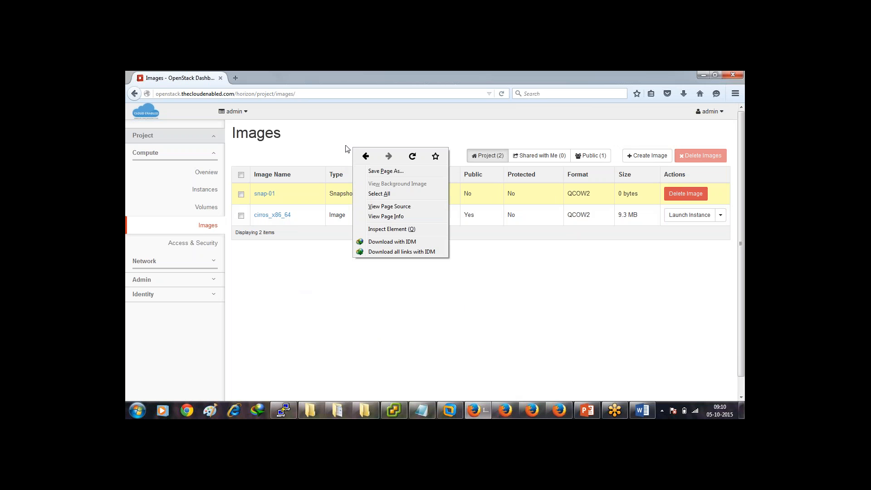
click(338, 145)
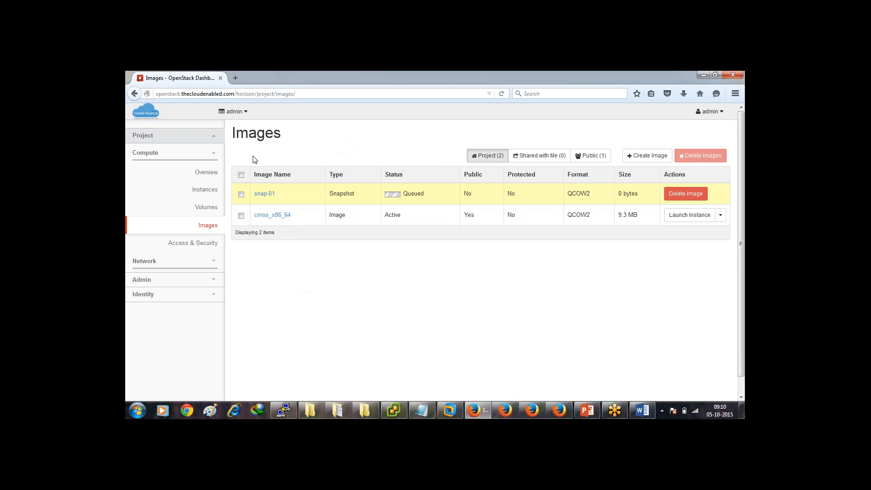
click(208, 225)
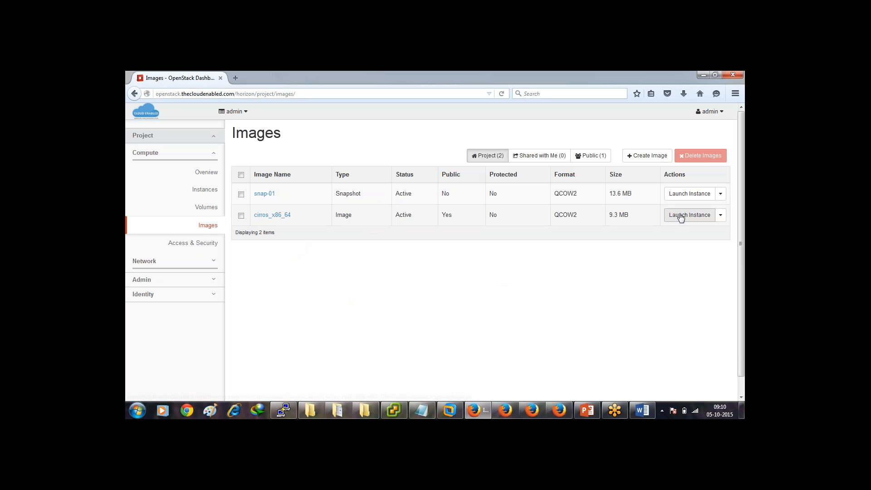
click(202, 192)
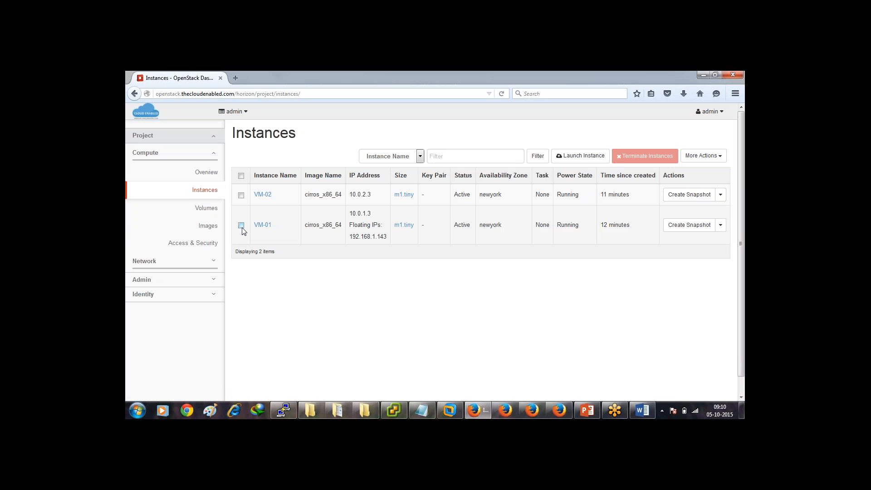
Terminate instance VM-01 so only VM-02 remains.
click(242, 226)
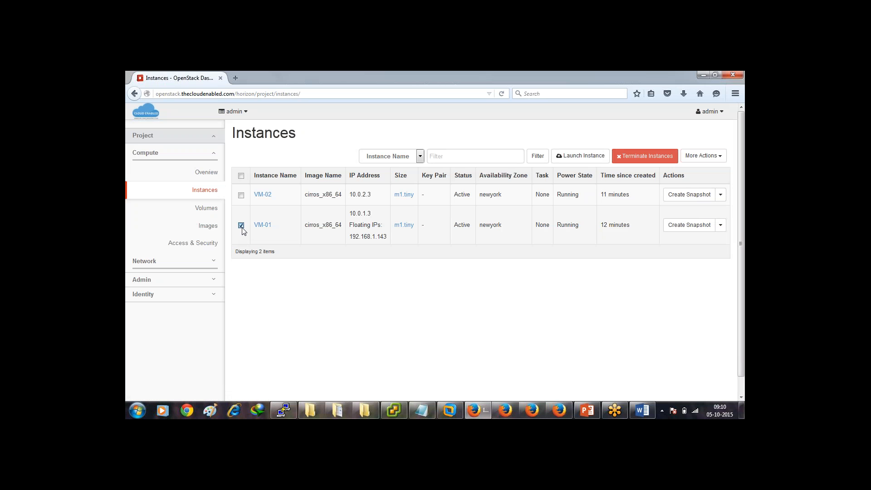
click(638, 157)
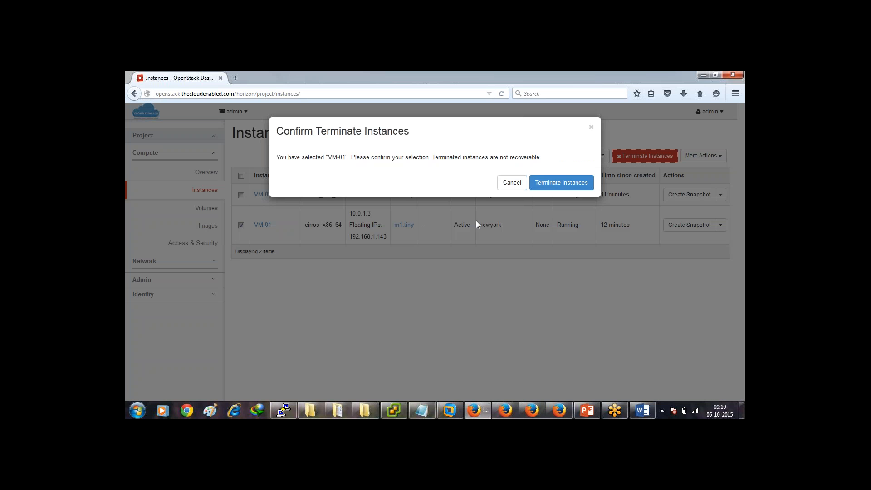
click(565, 183)
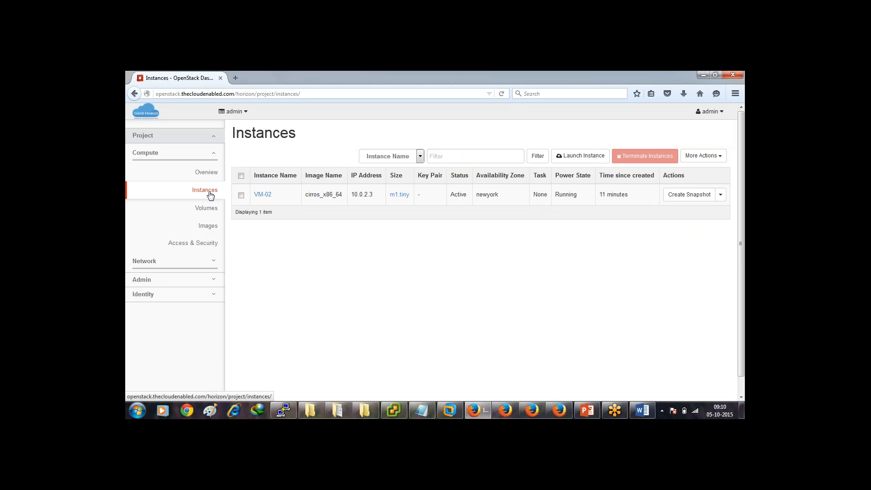
Start a new instance named snapped-vm booting from snapshot snap-01.
click(573, 156)
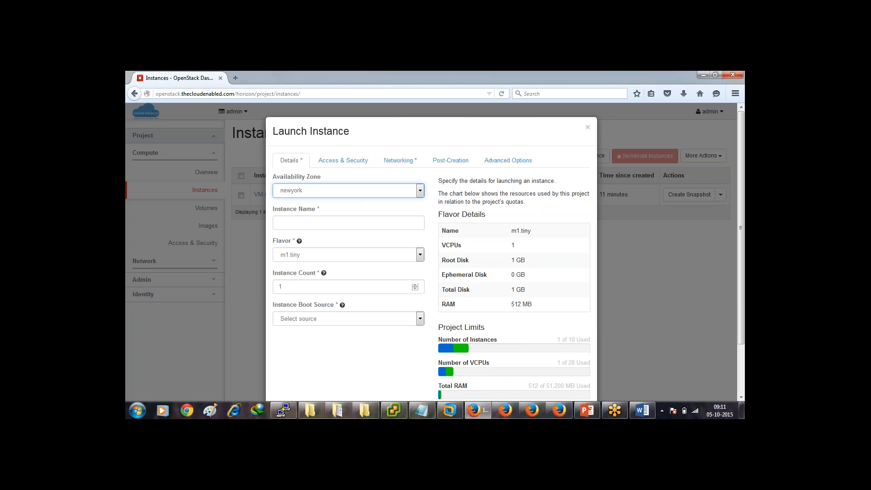
click(383, 227)
text(snapped-vm)
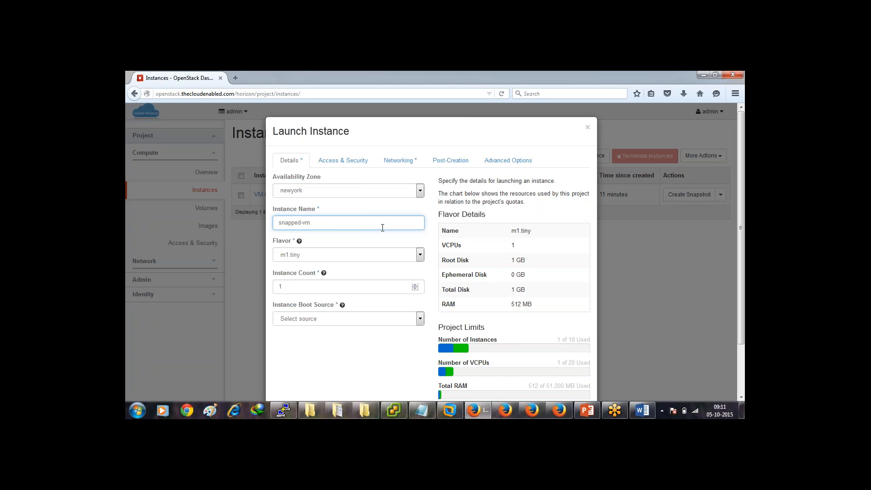
click(372, 321)
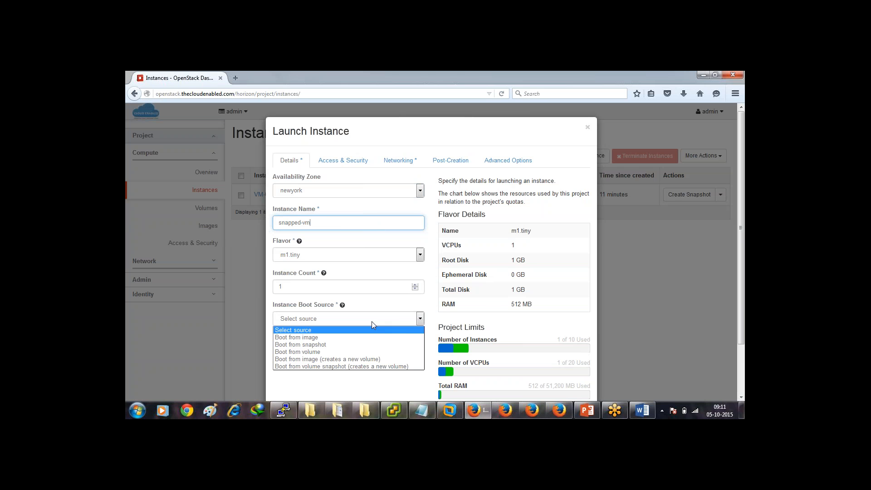
click(366, 345)
click(366, 350)
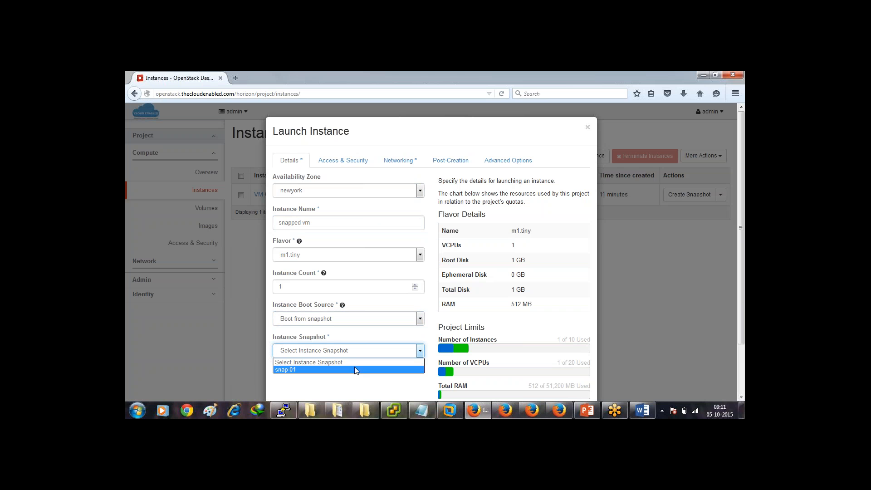
click(356, 370)
Add the PVT-01 network and launch snapped-vm.
click(400, 160)
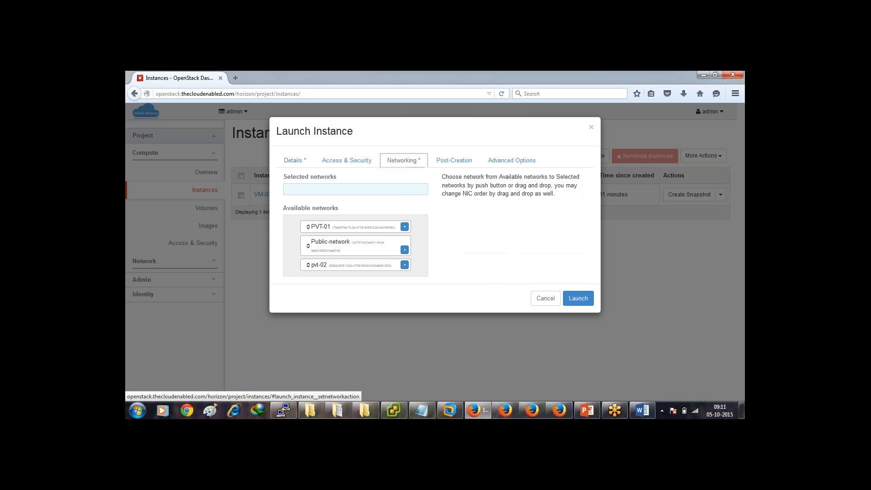
click(405, 228)
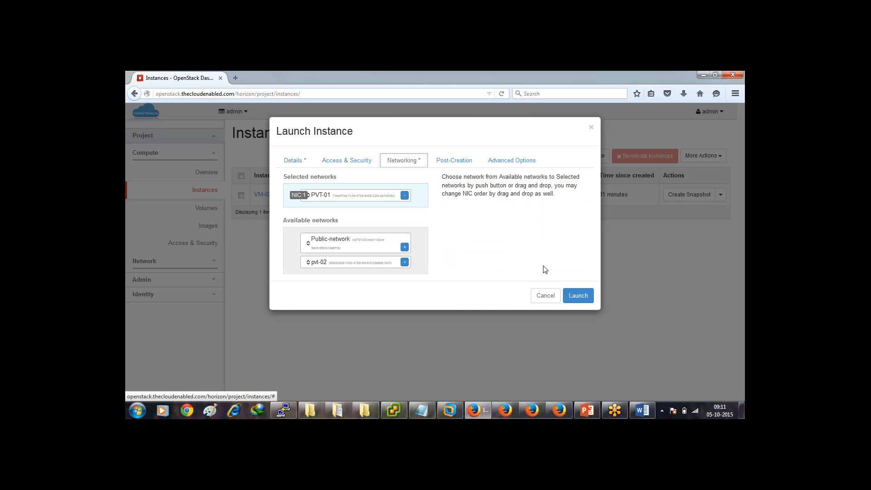
click(571, 296)
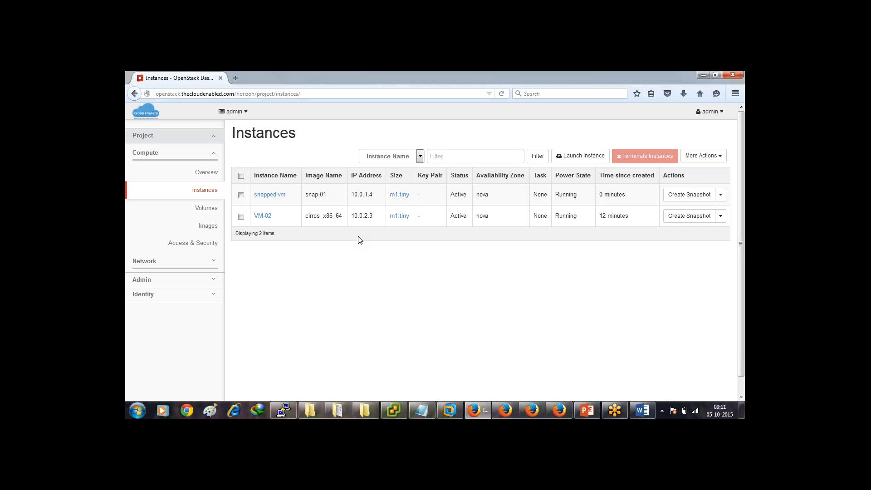
click(206, 209)
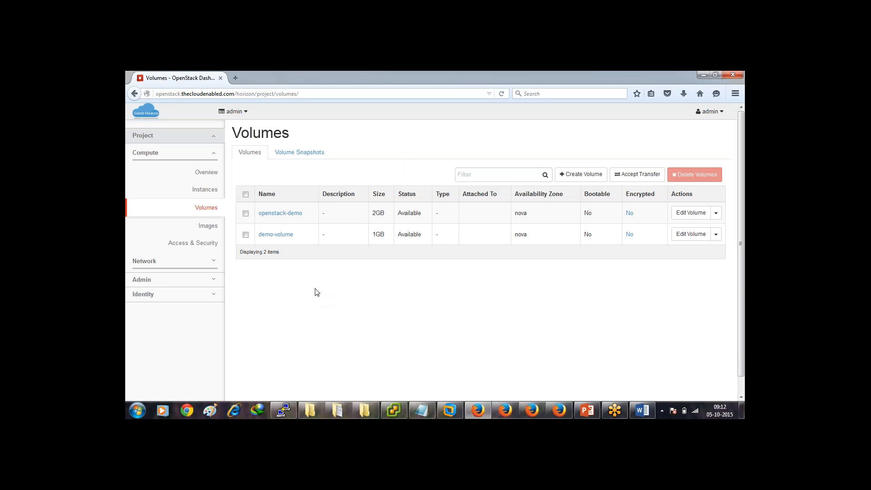
Check openstack-demo is Available, glance at PowerPoint, and open a new browser tab.
double_click(399, 212)
click(596, 410)
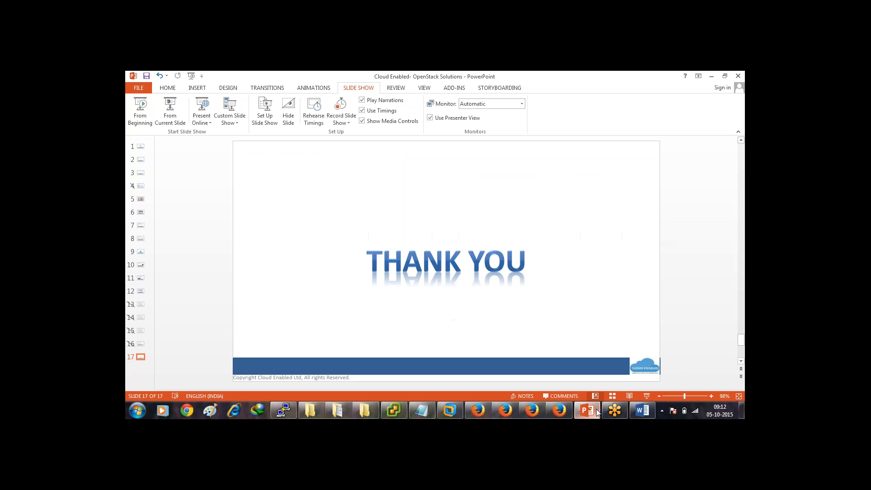
click(596, 410)
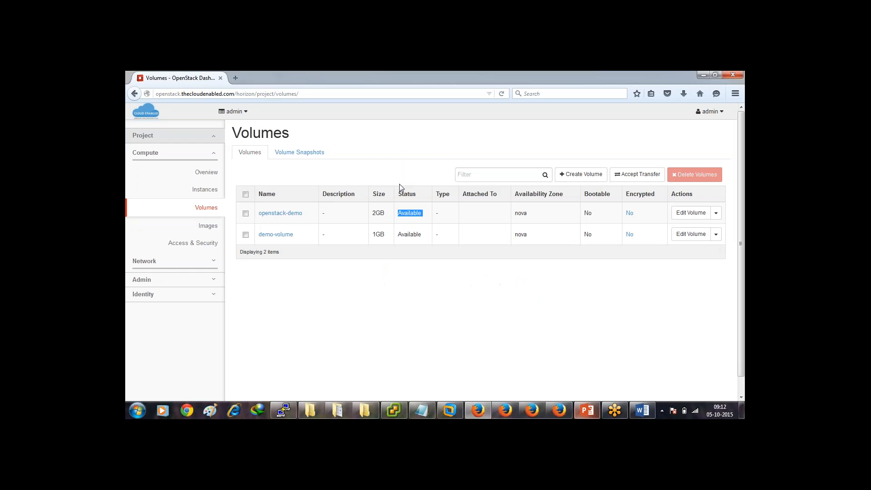
click(236, 79)
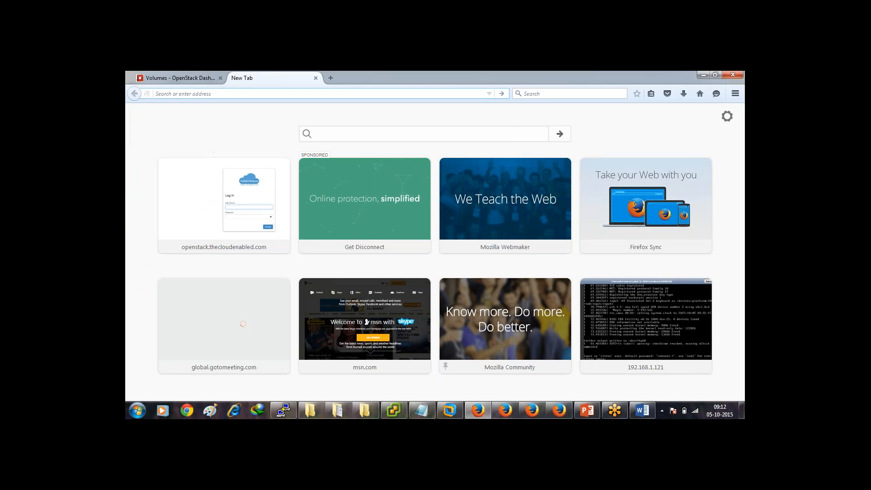
Load training.thecloudenabled.com in the new tab and browse its top navigation menus.
text(training.thecloudenabled)
text(.com)
key(Return)
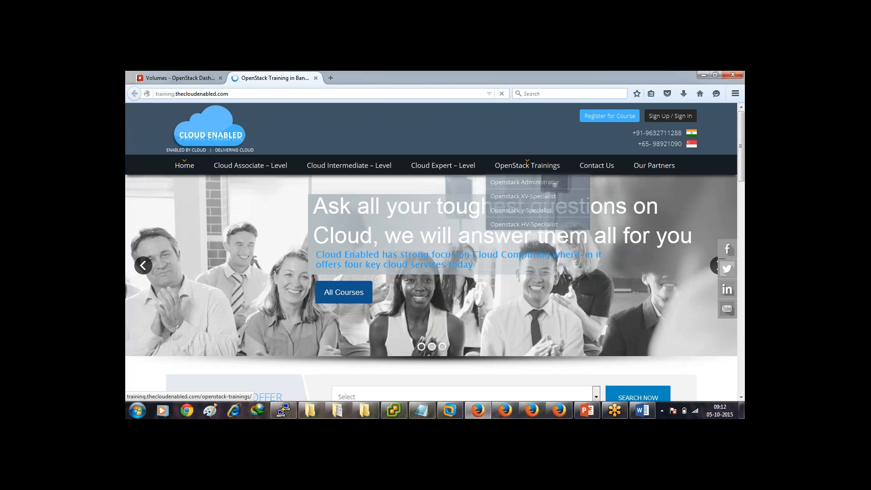
mouse_move(445, 169)
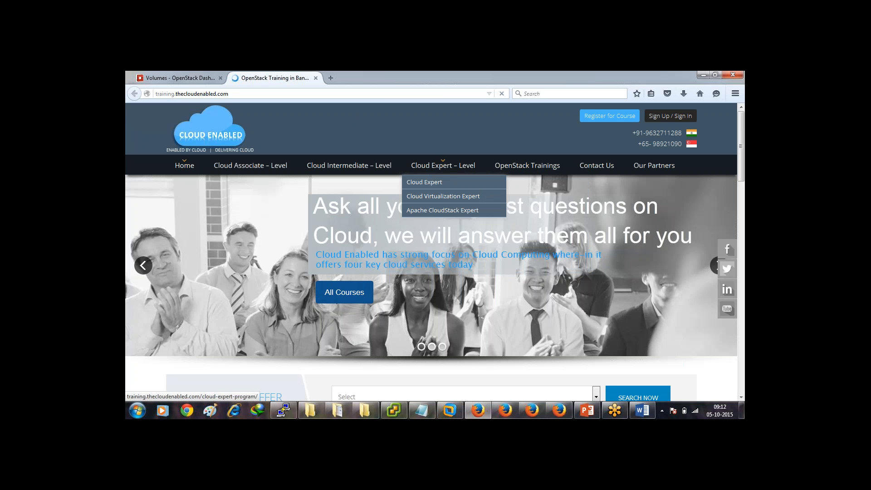
mouse_move(541, 169)
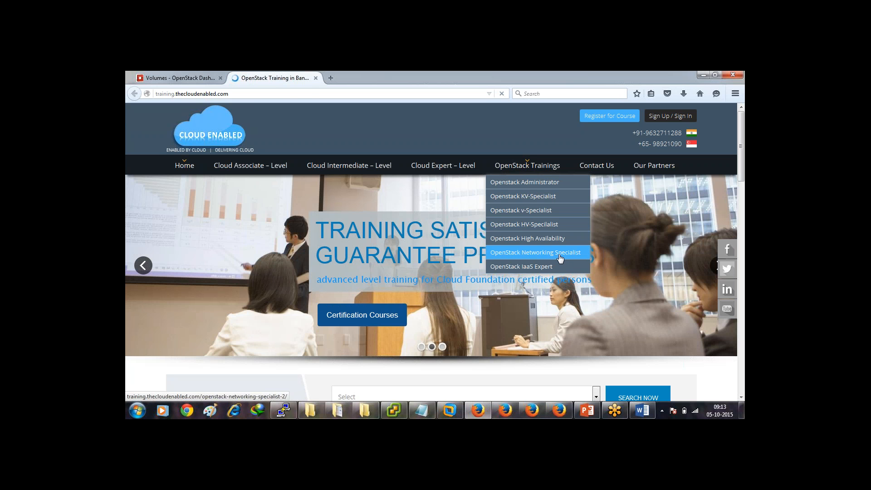
Open the OpenStack Networking Specialist course page and scroll through its module list.
click(561, 258)
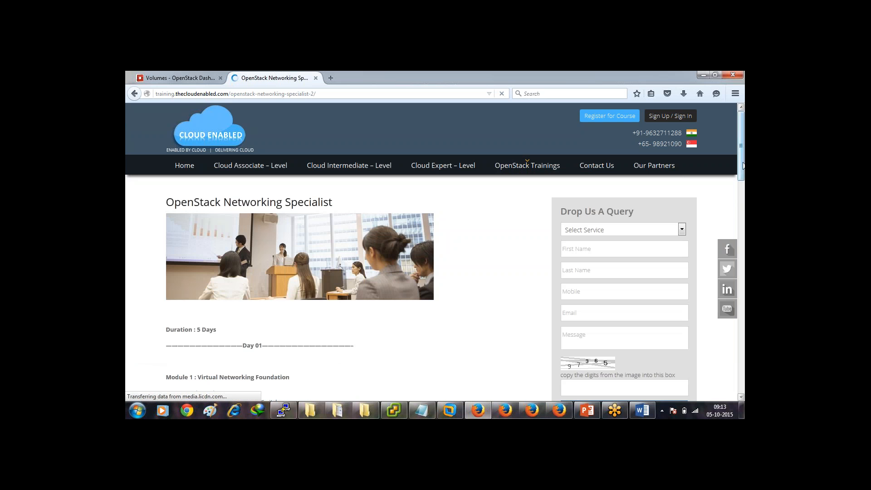
drag(743, 162, 743, 217)
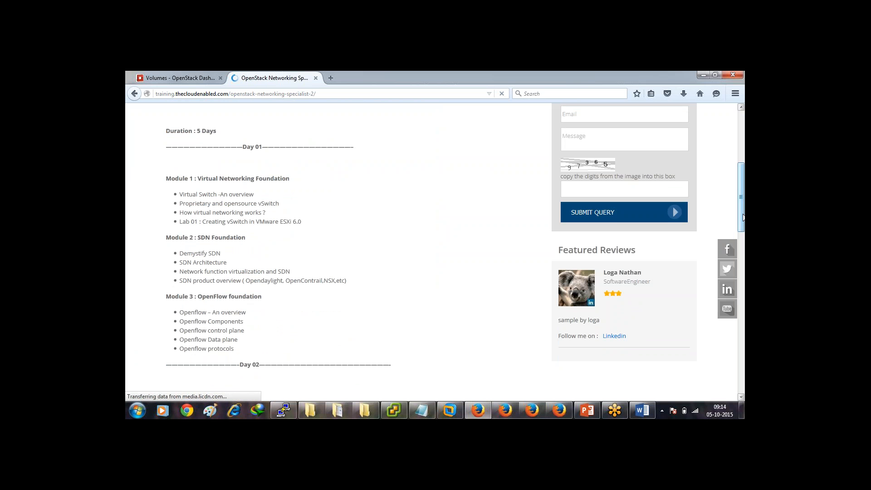
drag(743, 218, 744, 271)
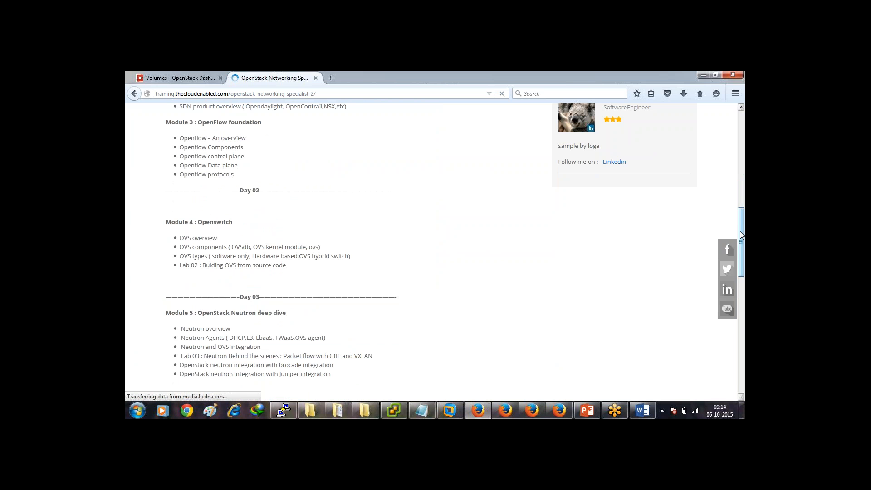
drag(742, 235, 742, 286)
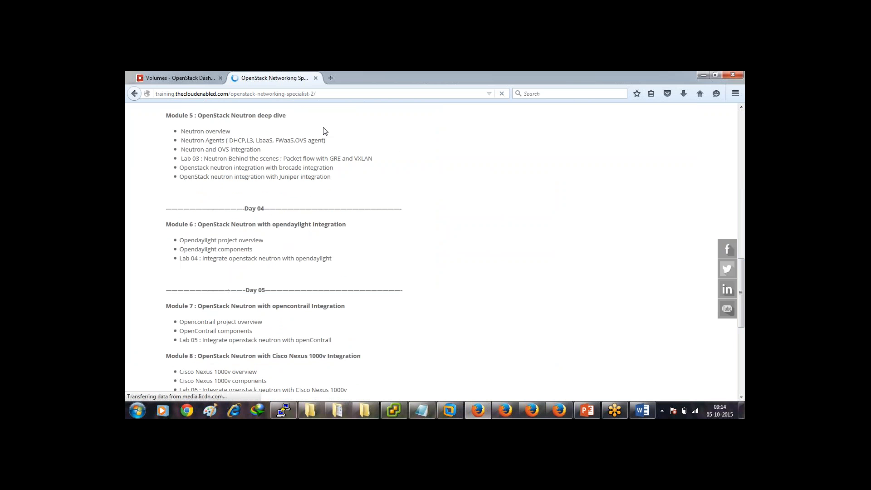
drag(280, 116, 244, 117)
Highlight the Module 6 OpenDaylight and Module 7 OpenContrail integration headings, then return to the page top.
drag(223, 224, 358, 232)
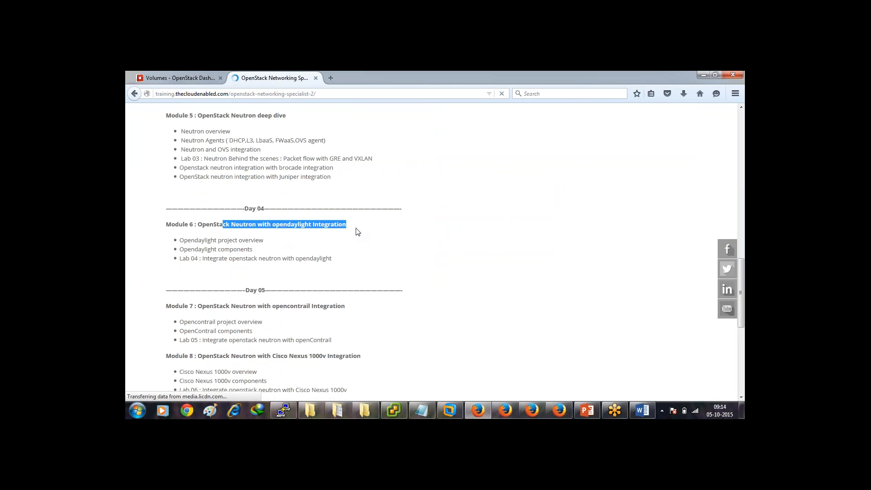
drag(249, 307, 351, 317)
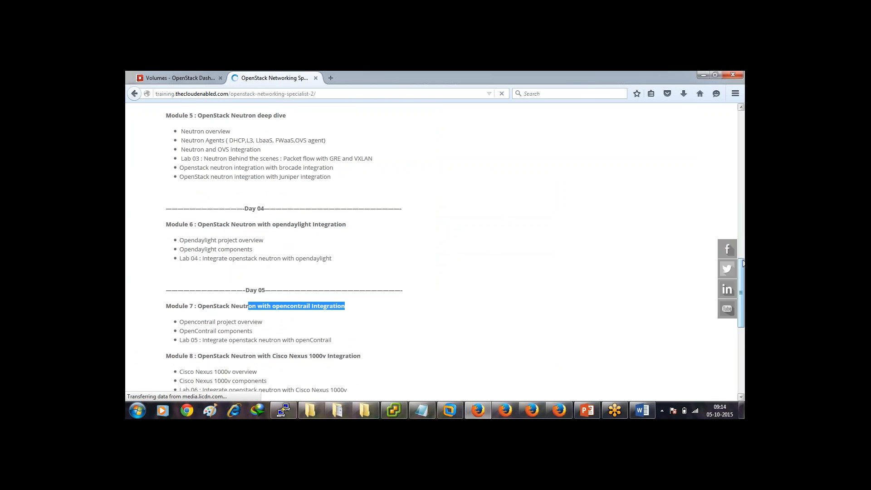
scroll(744, 276, down, 4)
drag(361, 245, 216, 245)
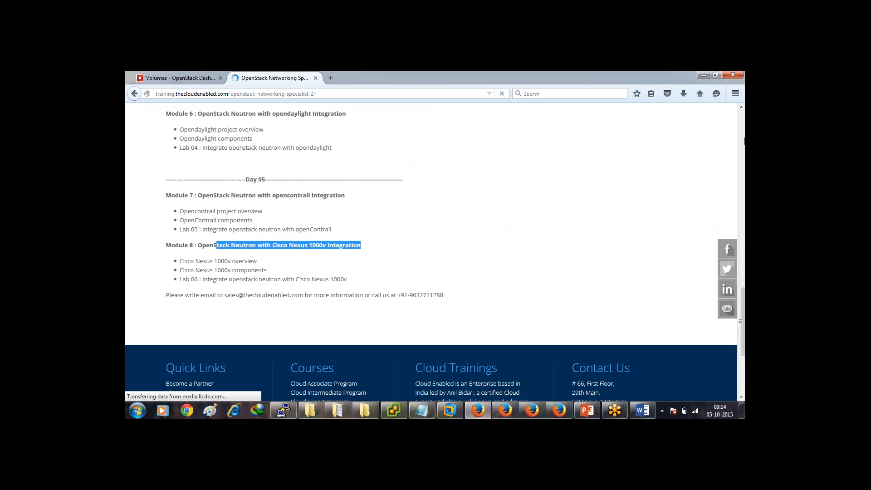
click(742, 128)
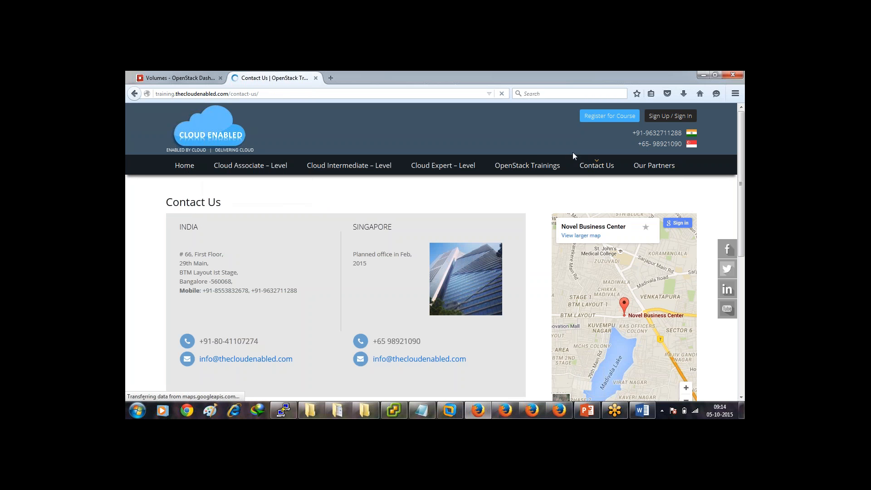
Open the OpenStack Trainings page and view the Select Service options in the Drop Us A Query form without choosing one.
click(536, 169)
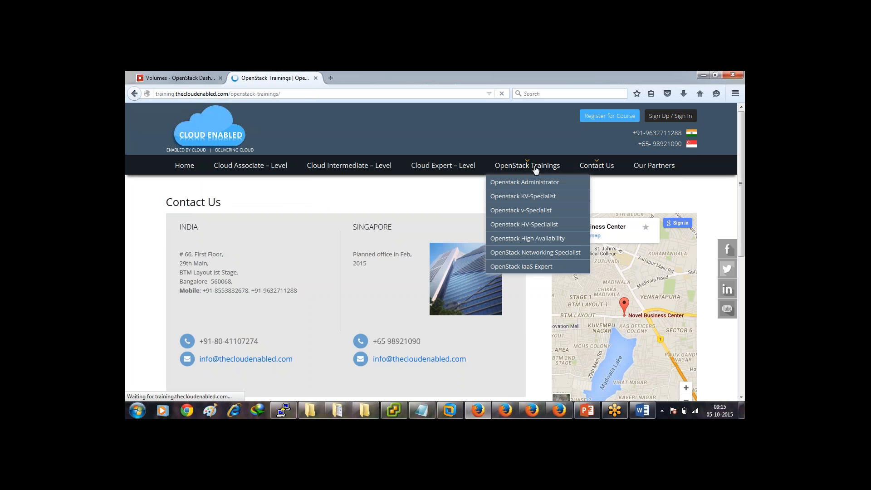
click(683, 230)
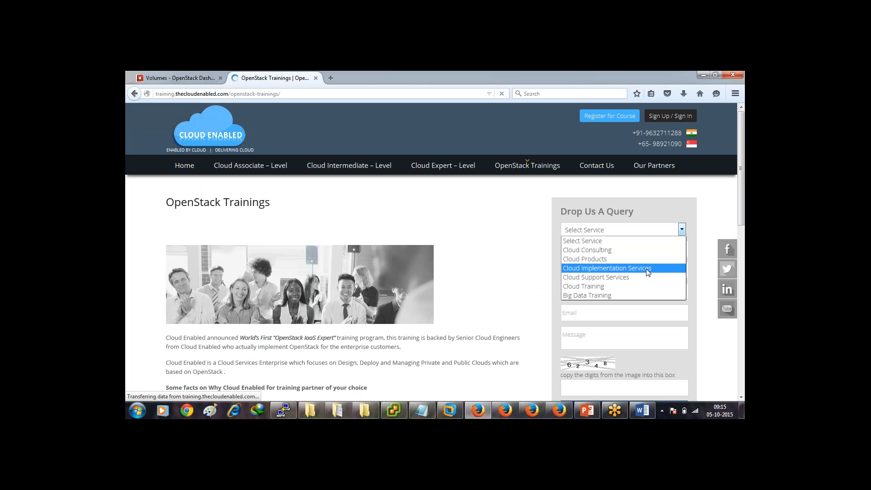
click(722, 234)
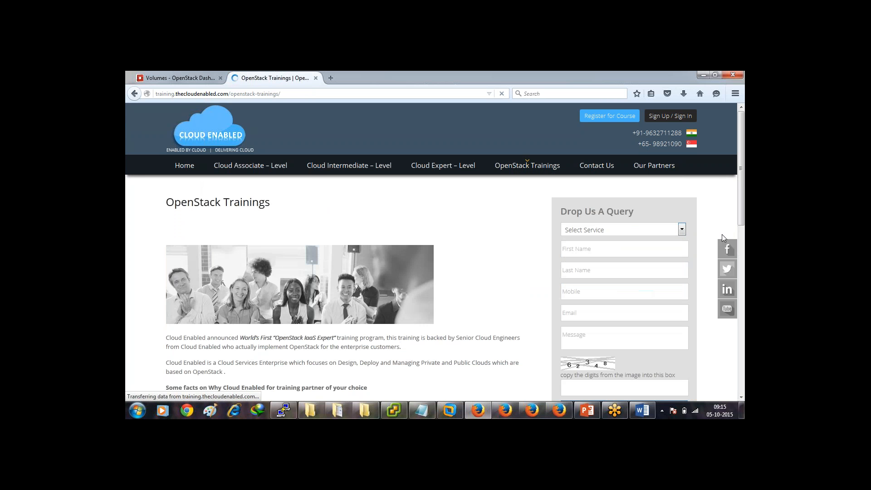
scroll(722, 234, down, 5)
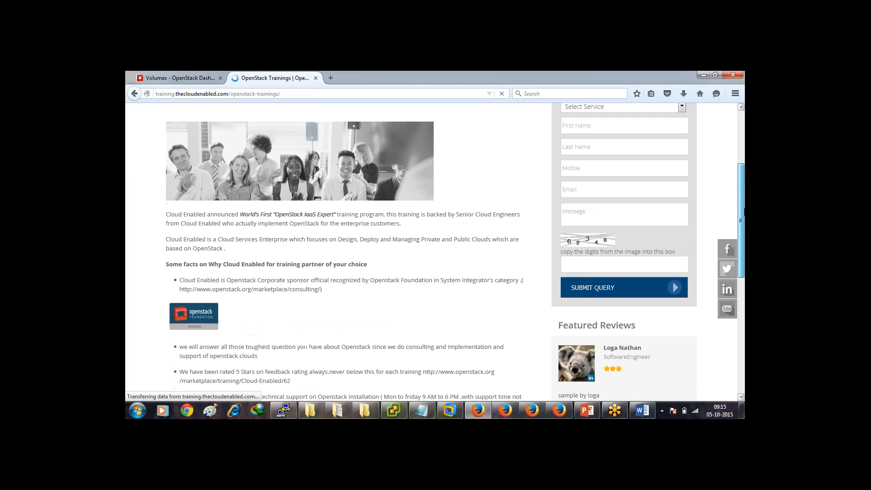
scroll(722, 234, up, 3)
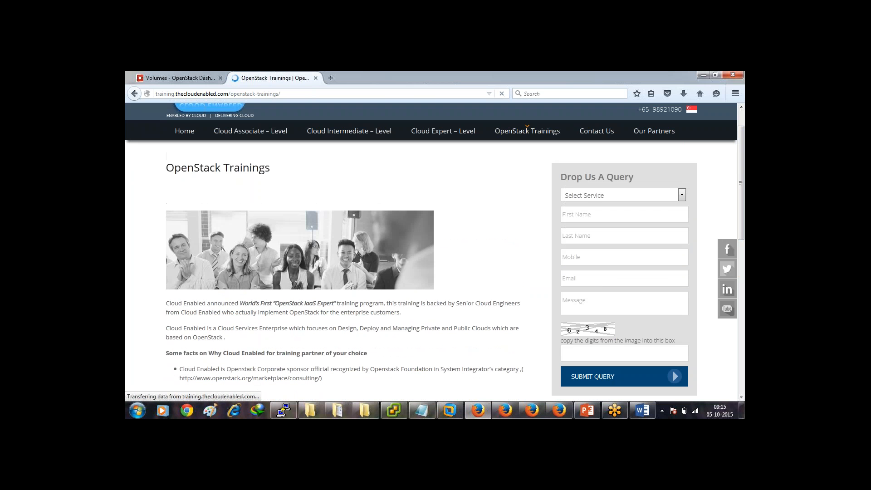